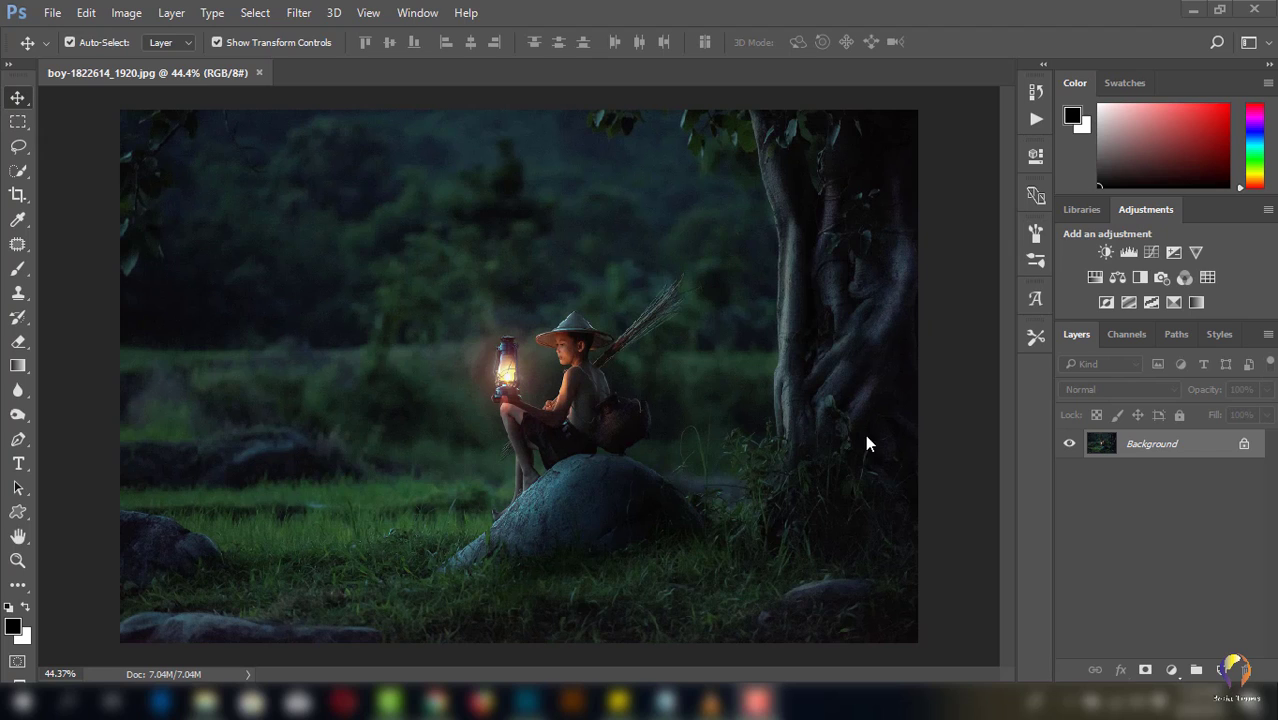
# Step: Unlock the Background as Layer 0 and quick-select the glowing lantern
pyautogui.click(1249, 443)
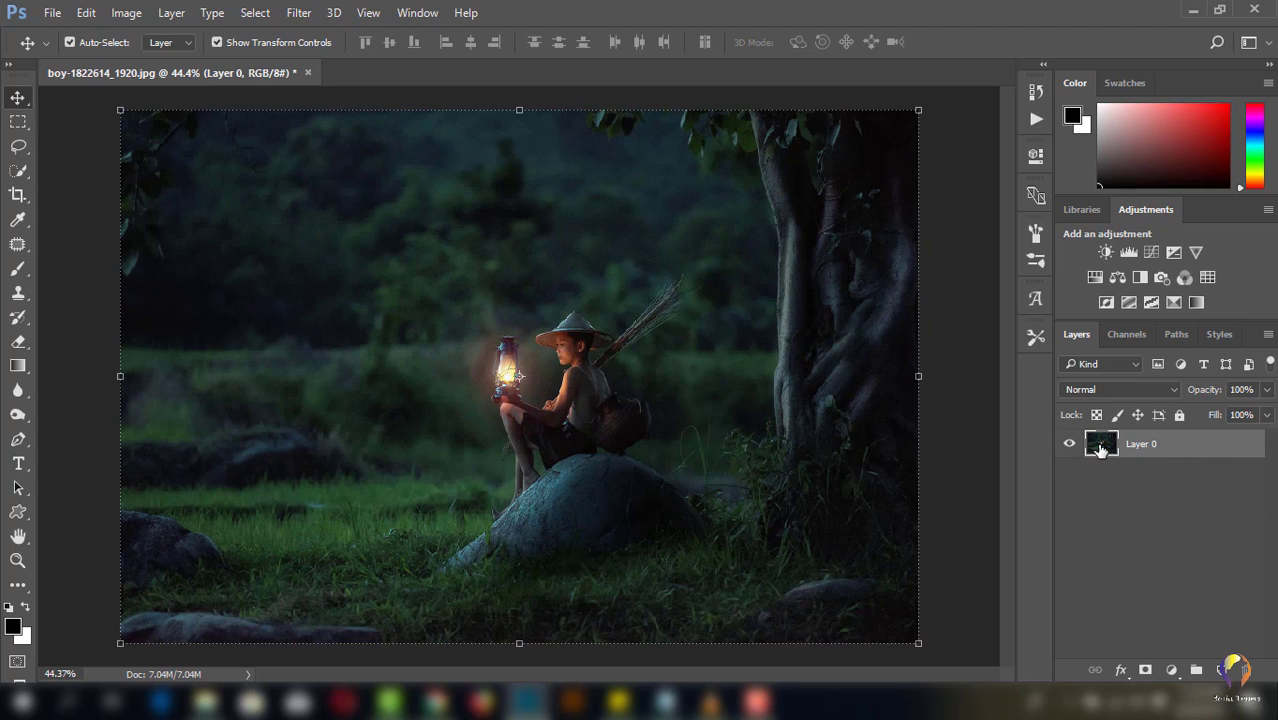
pyautogui.click(18, 170)
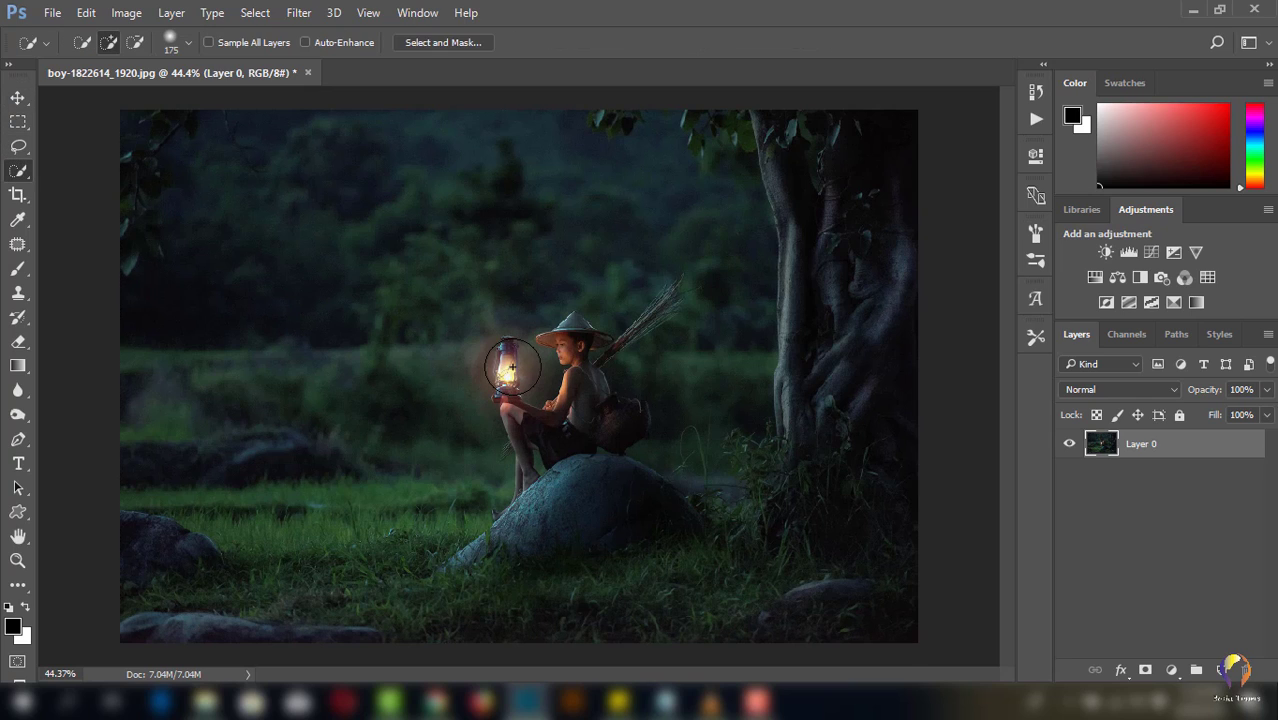
pyautogui.moveTo(518, 365)
pyautogui.mouseDown()
pyautogui.moveTo(600, 409)
pyautogui.moveTo(566, 376)
pyautogui.moveTo(522, 412)
pyautogui.mouseUp()
# Step: Use a smaller Quick Selection brush to extend the selection over the whole lantern
pyautogui.scroll(3, 512, 375)
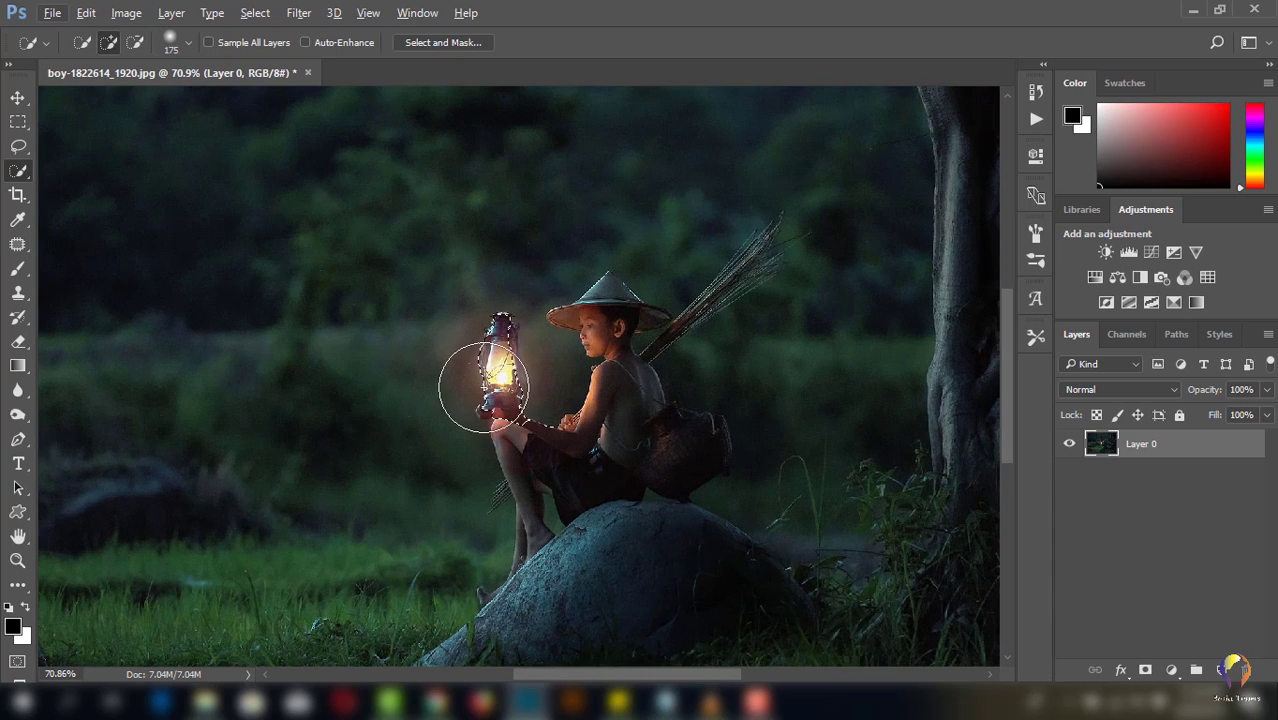
pyautogui.press('[')
pyautogui.press('[')
pyautogui.press('[')
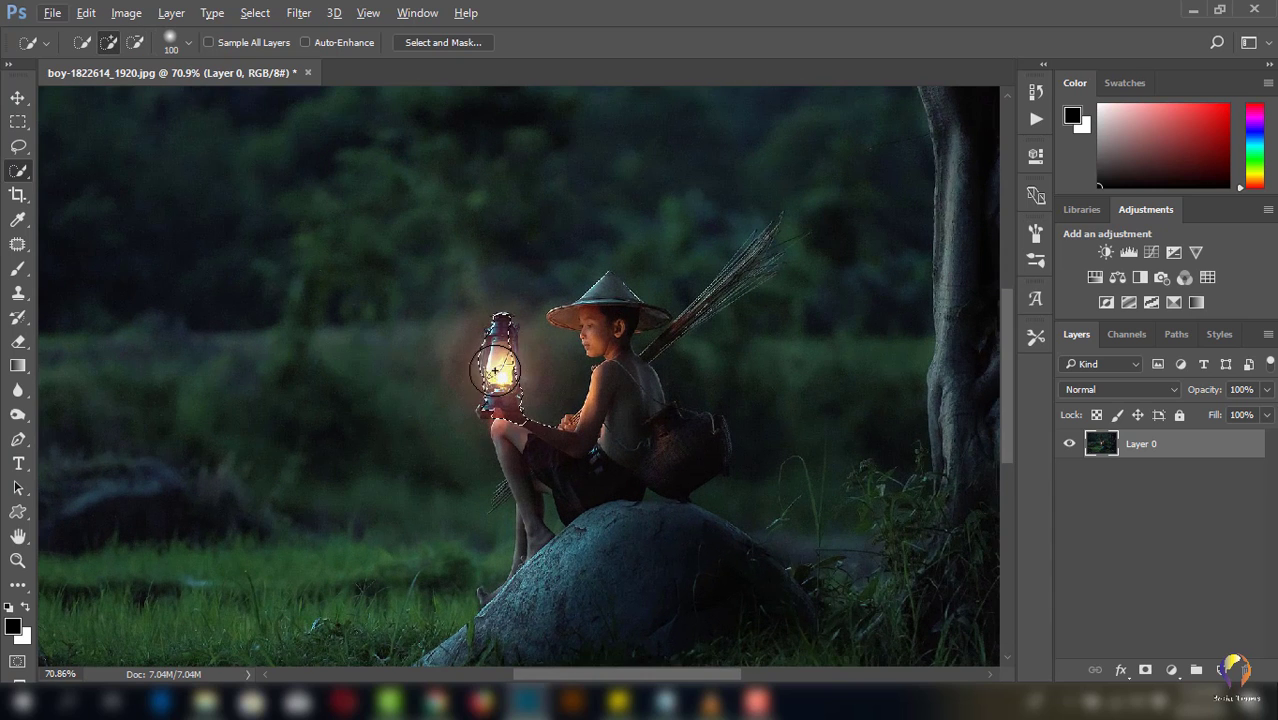
pyautogui.press('[')
pyautogui.moveTo(492, 369); pyautogui.dragTo(505, 362)
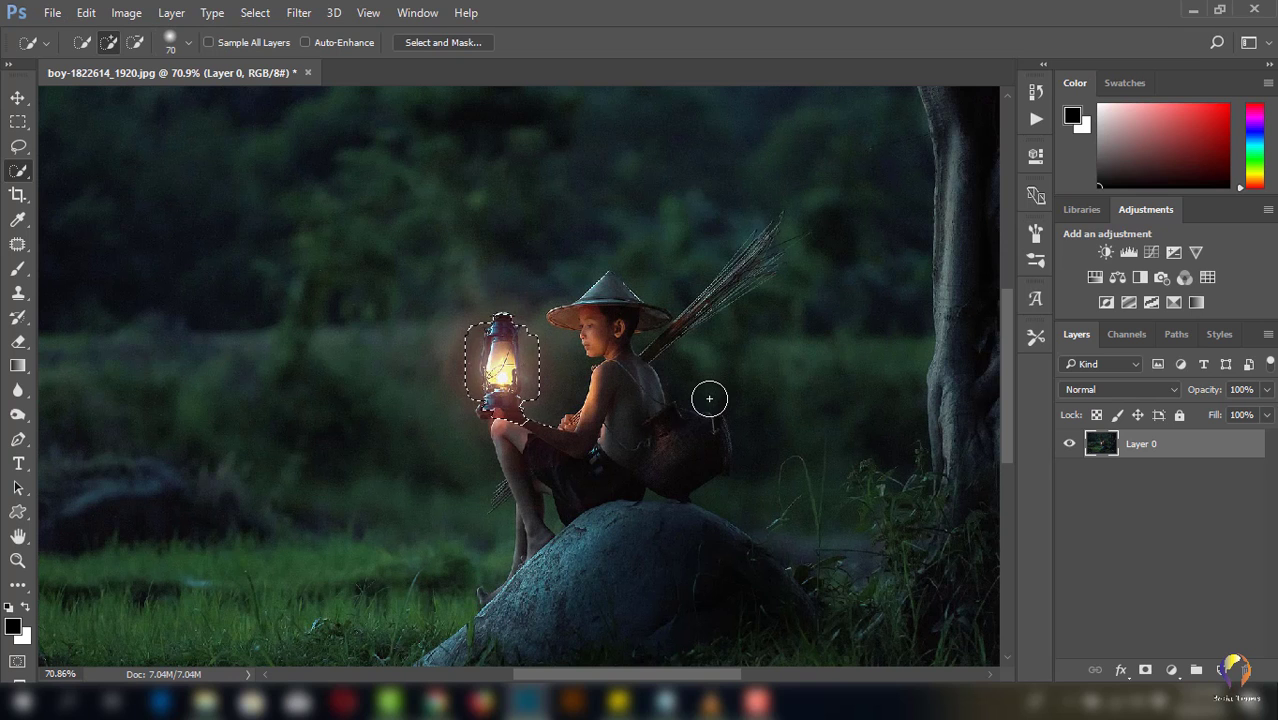
pyautogui.scroll(-1, 709, 399)
pyautogui.scroll(-1, 709, 399)
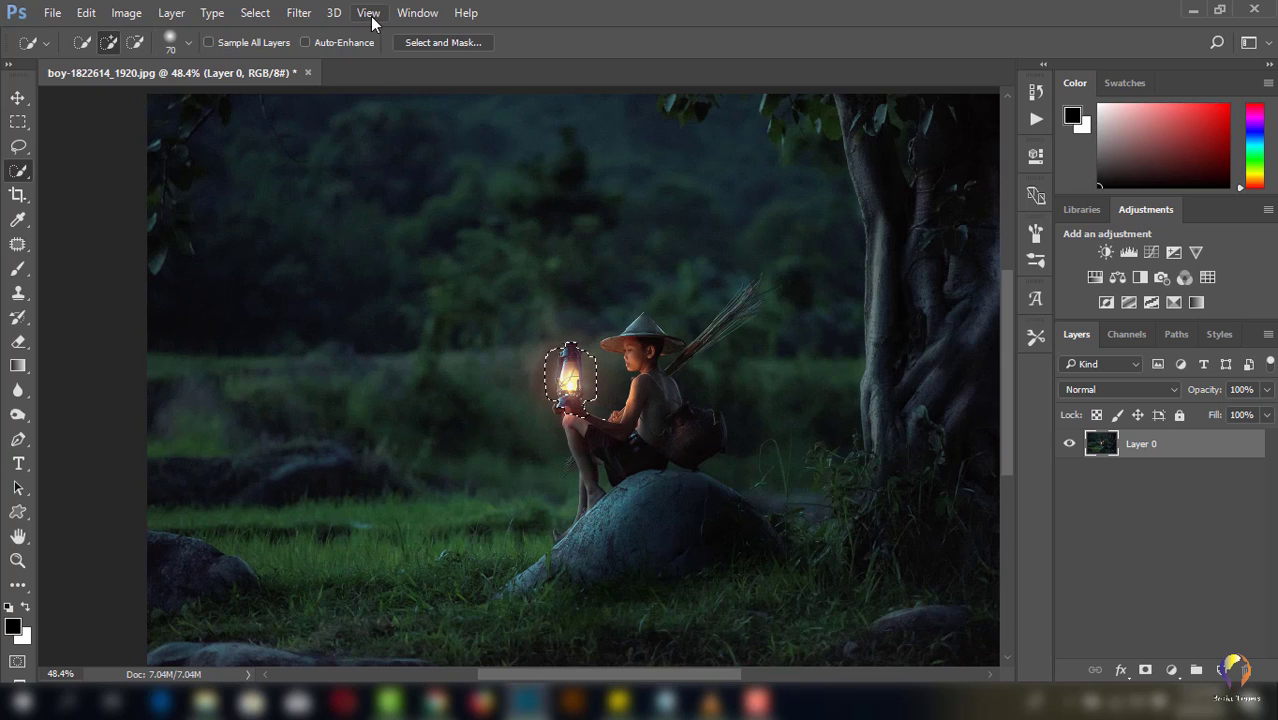
# Step: Invert the selection to everything but the lantern and add a Black & White adjustment layer
pyautogui.click(255, 14)
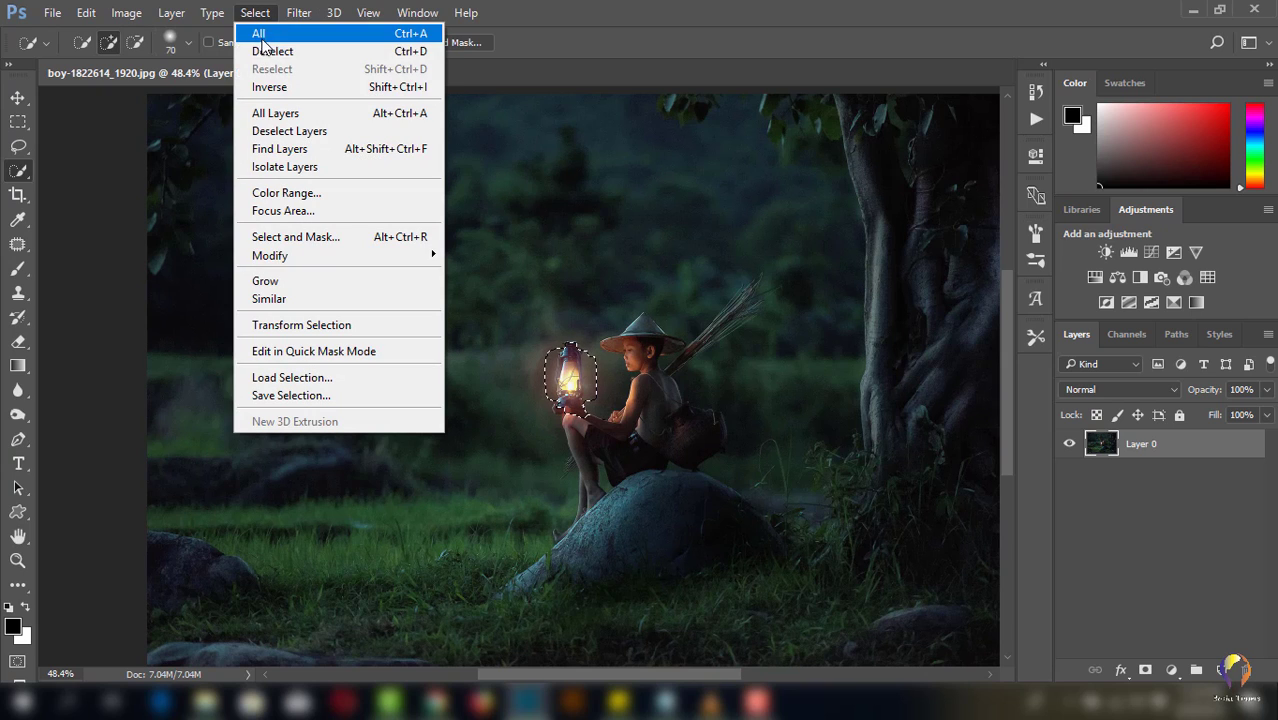
pyautogui.click(269, 87)
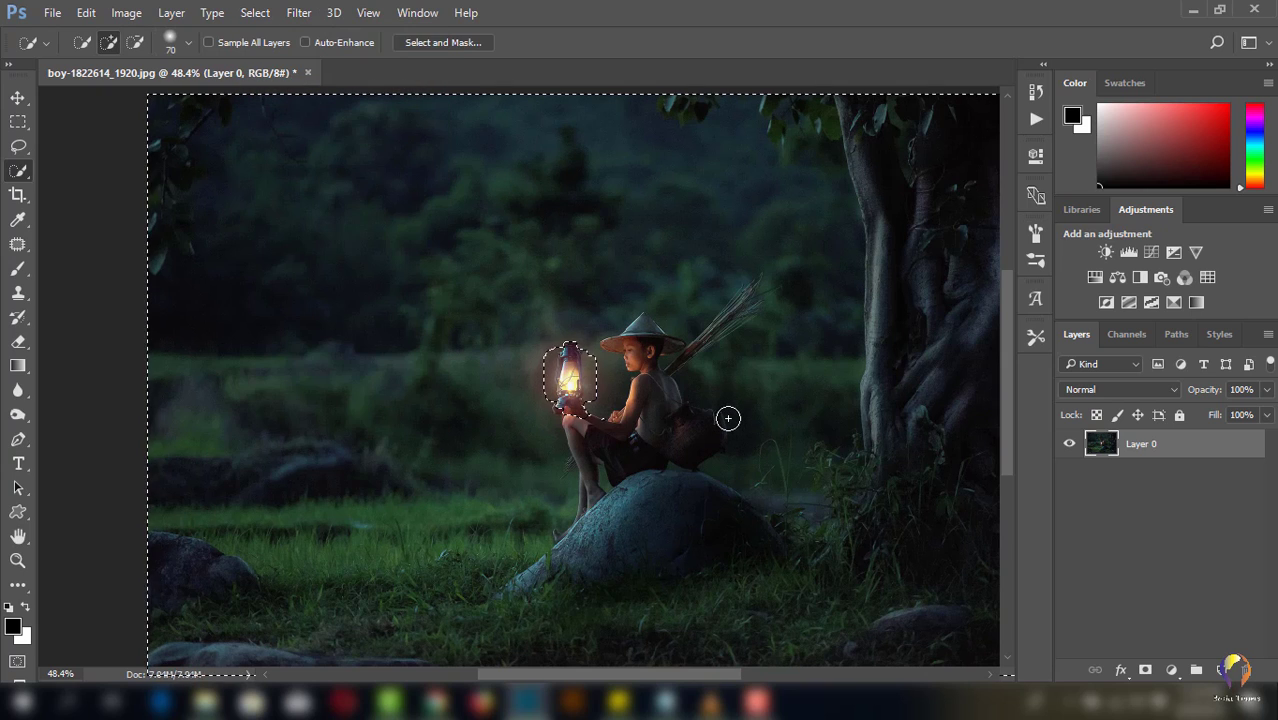
pyautogui.moveTo(727, 417); pyautogui.dragTo(651, 414)
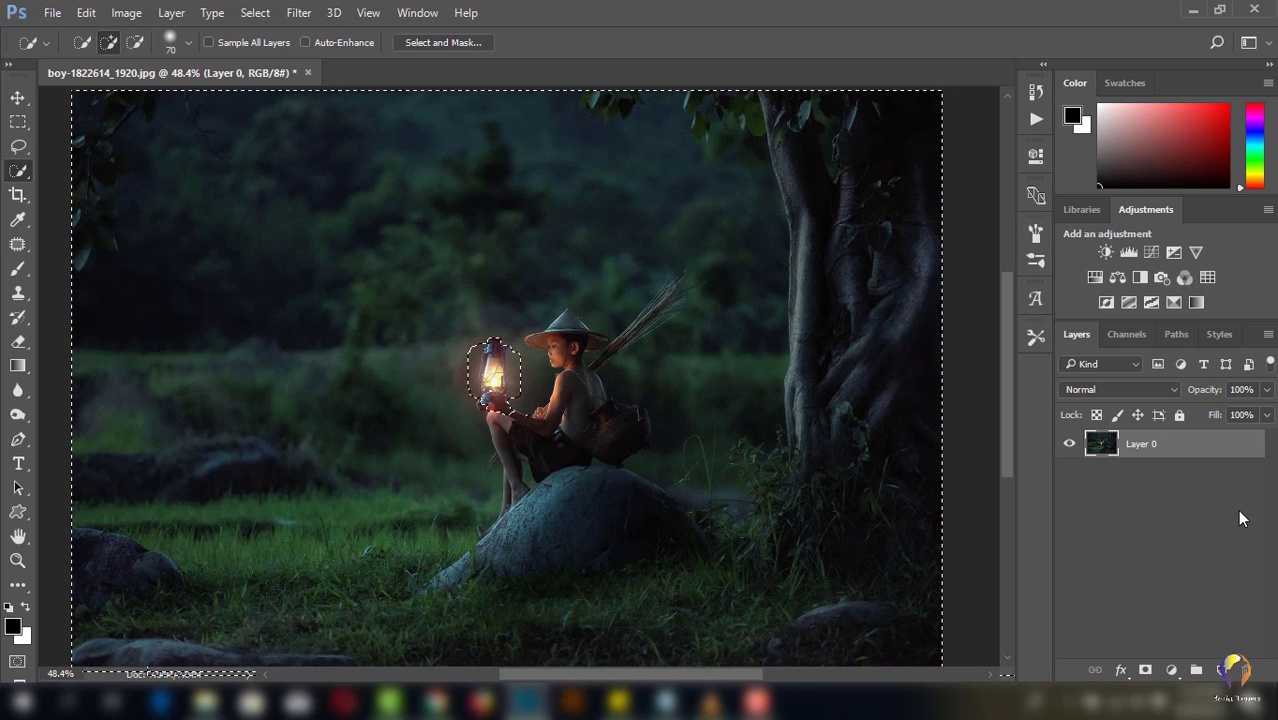
pyautogui.click(1171, 670)
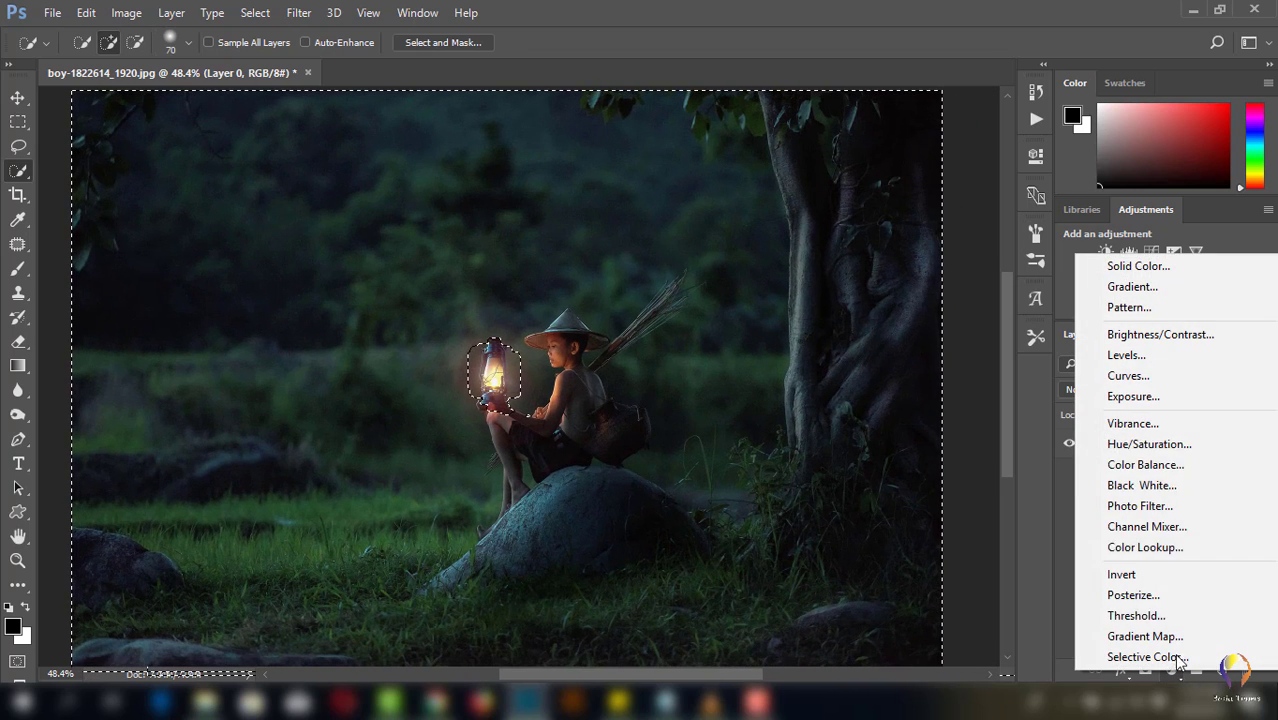
pyautogui.click(1140, 485)
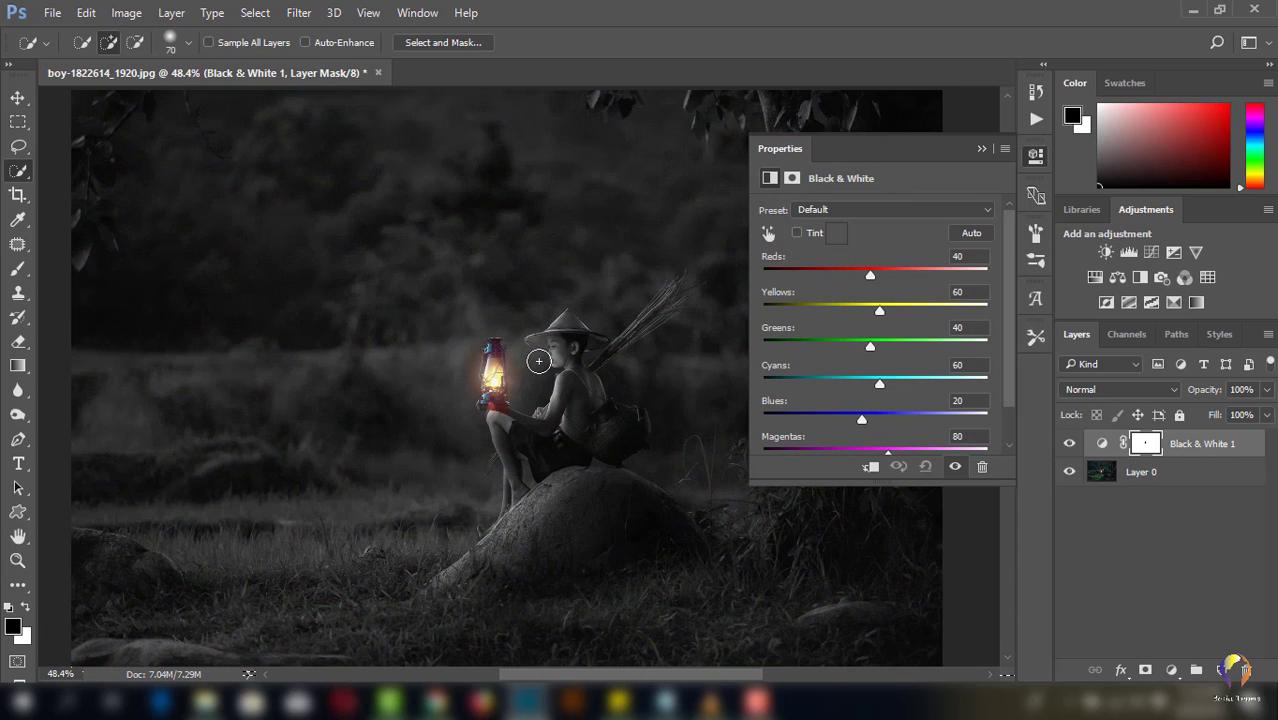
pyautogui.click(979, 148)
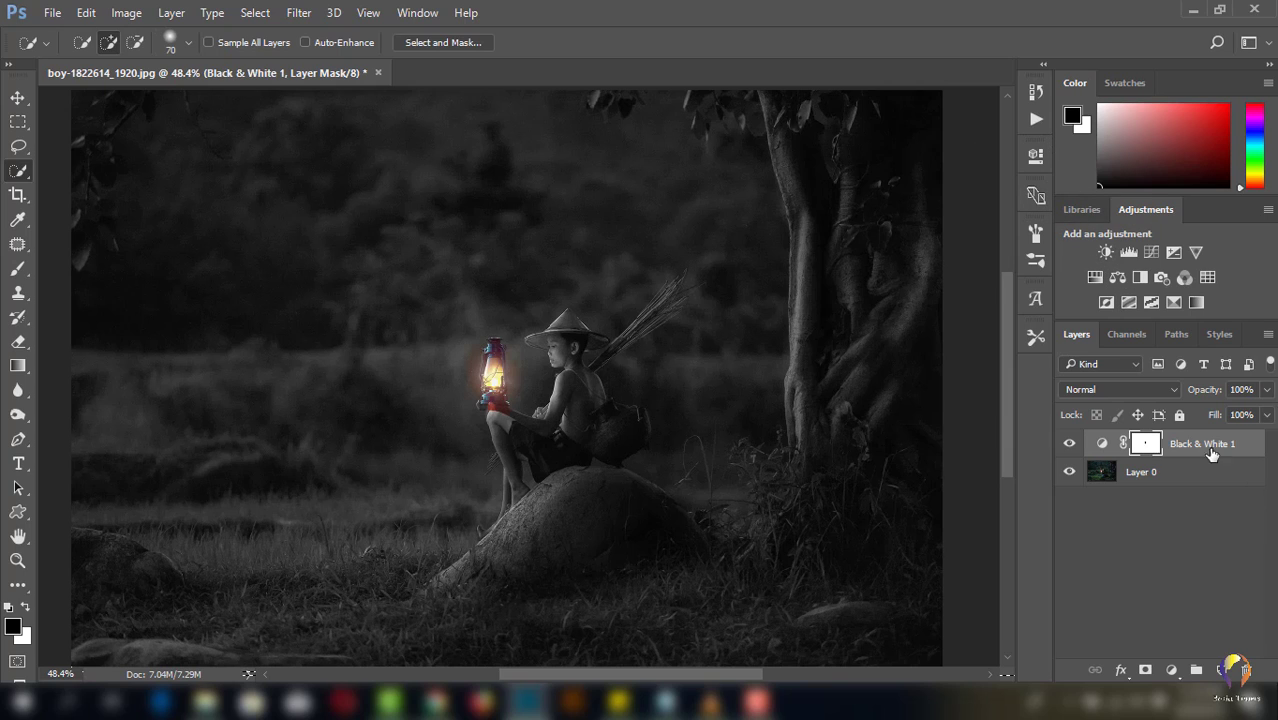
# Step: Give the Black & White 1 layer mask a 4.2 px feather, then return to the full photo
pyautogui.keyDown('alt'); pyautogui.click(1145, 447); pyautogui.keyUp('alt')
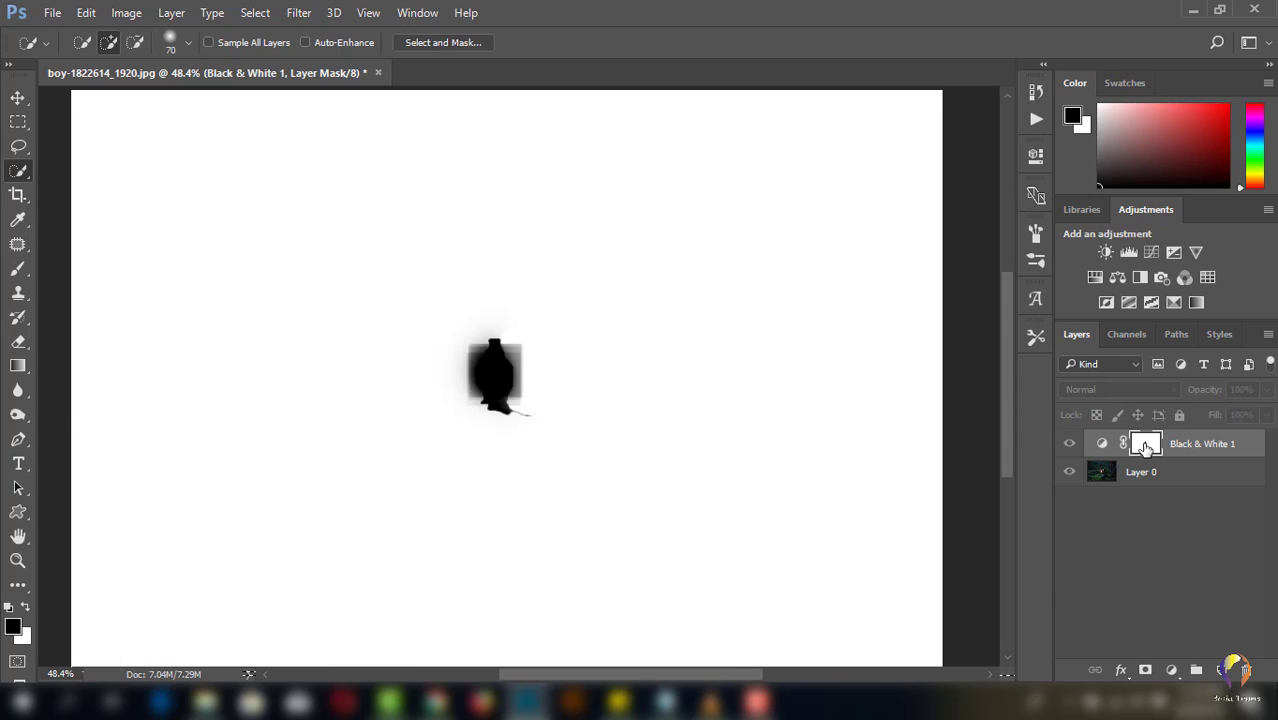
pyautogui.click(1035, 158)
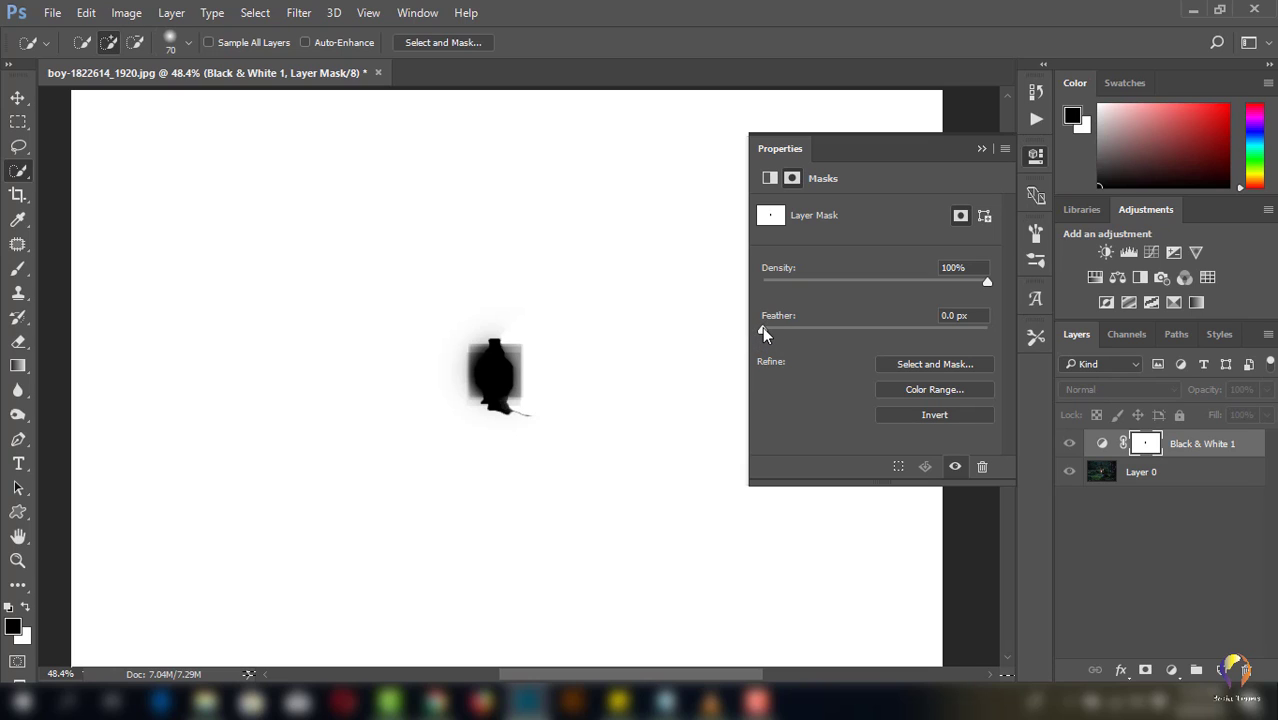
pyautogui.moveTo(762, 327); pyautogui.dragTo(804, 330)
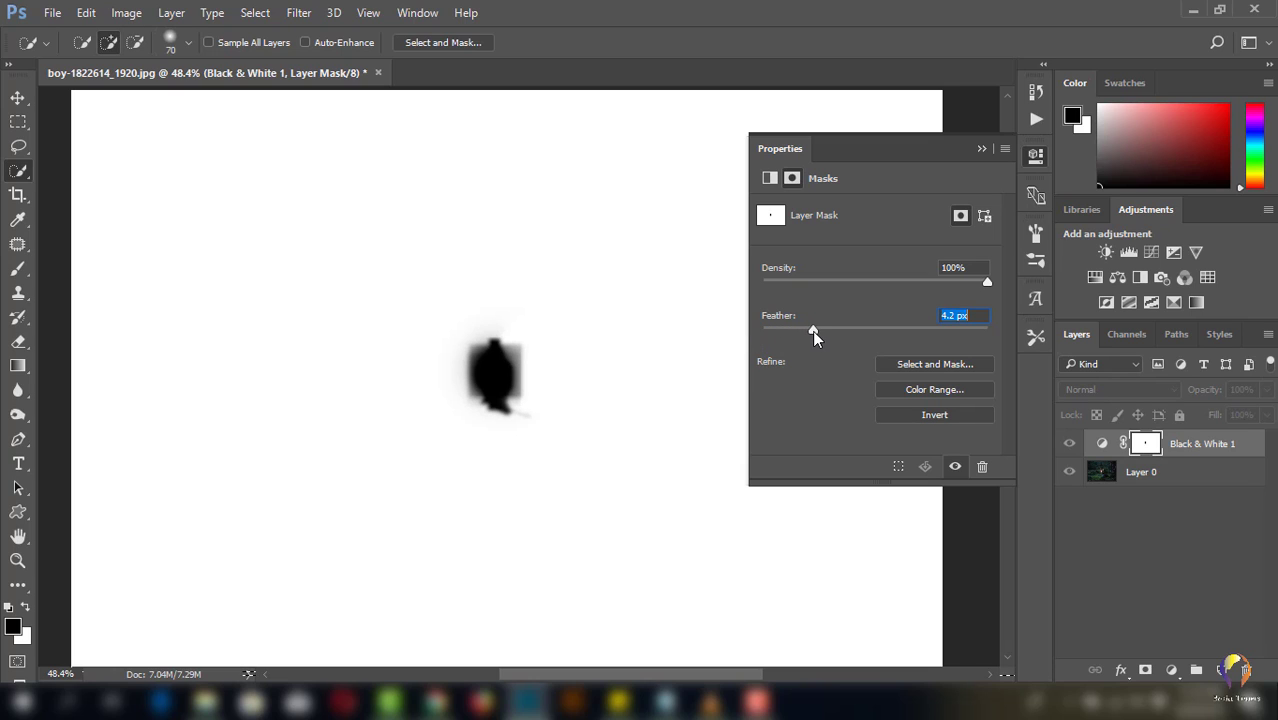
pyautogui.click(981, 148)
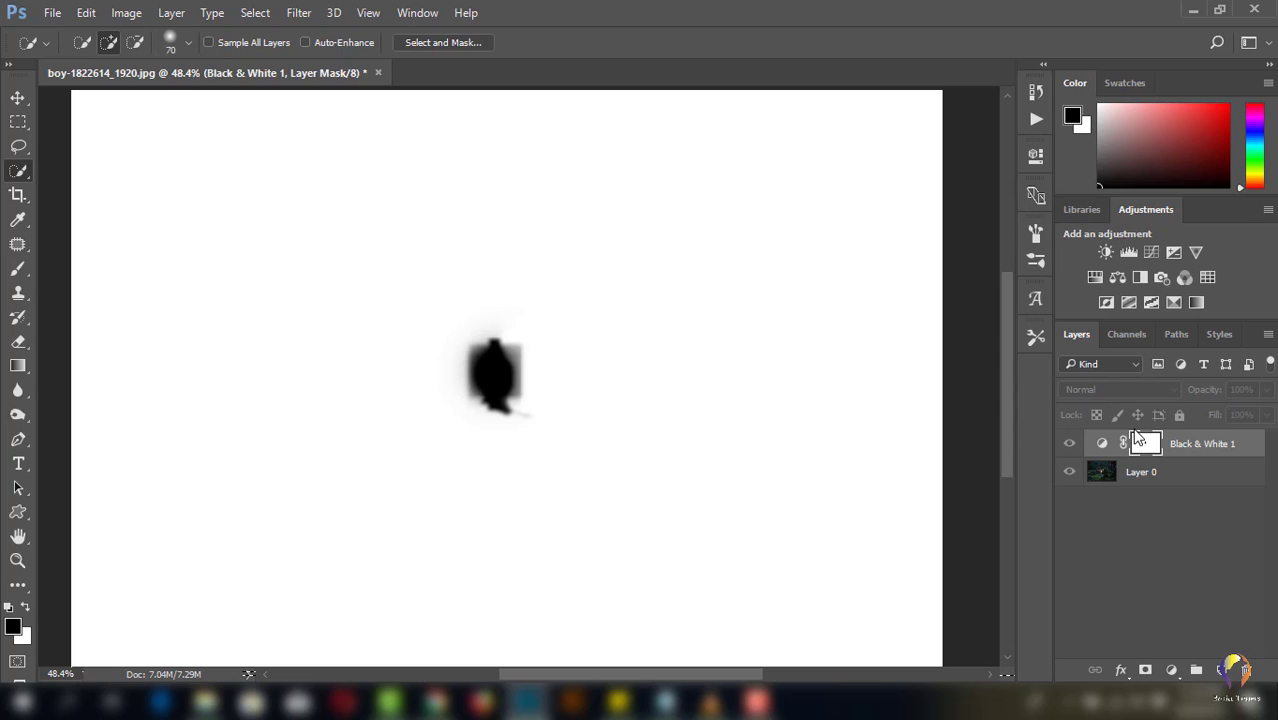
pyautogui.click(1107, 450)
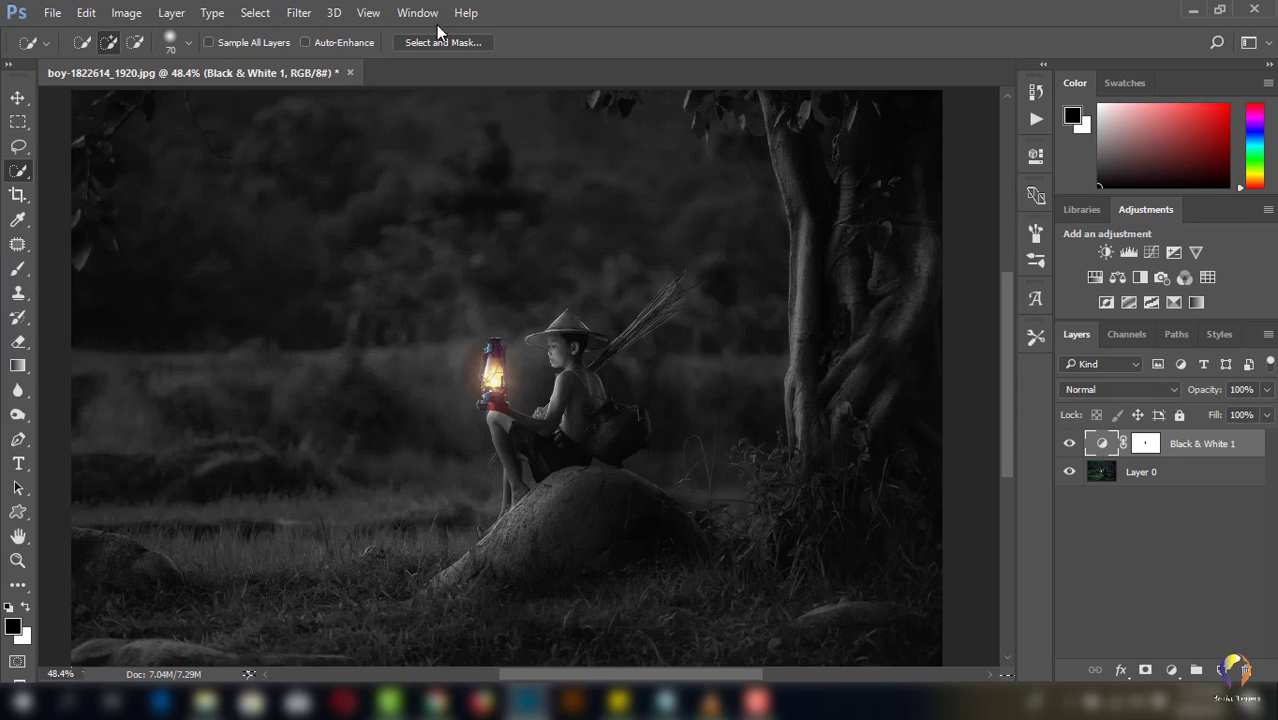
# Step: Export the image through Save for Web (Legacy) as GIF '1' in New folder (3)
pyautogui.click(52, 14)
pyautogui.moveTo(70, 283)
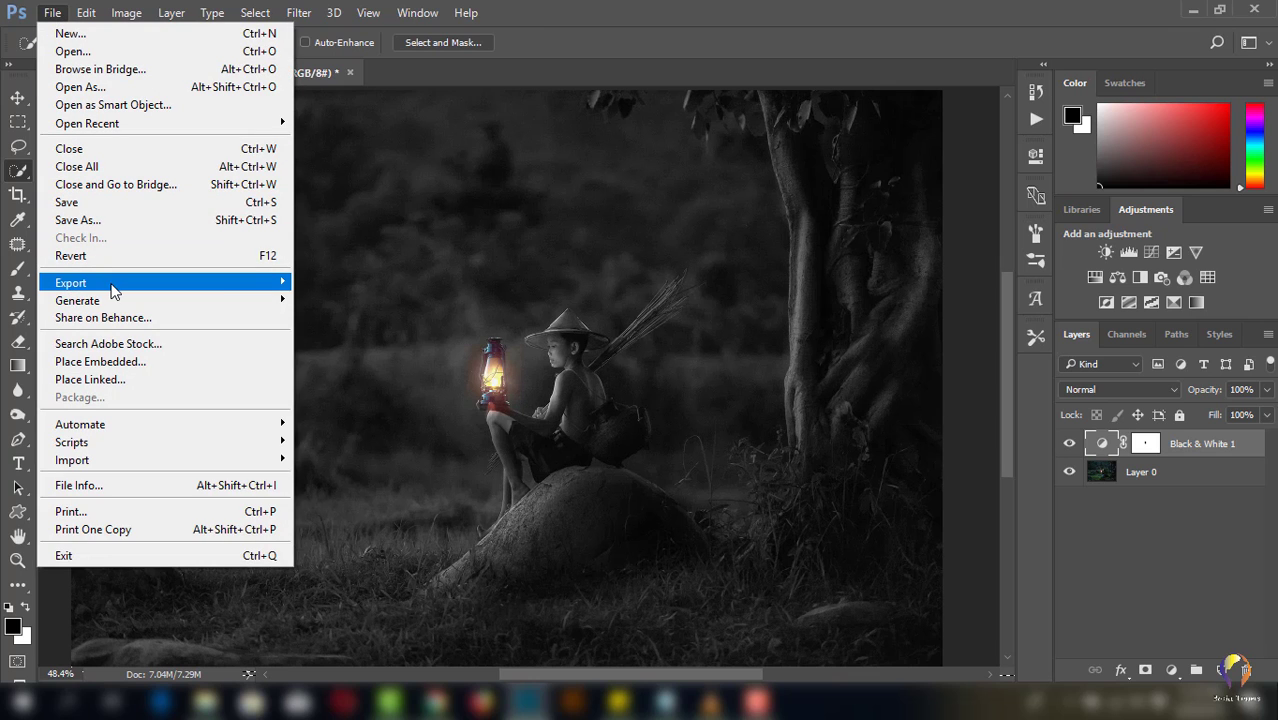
pyautogui.click(341, 352)
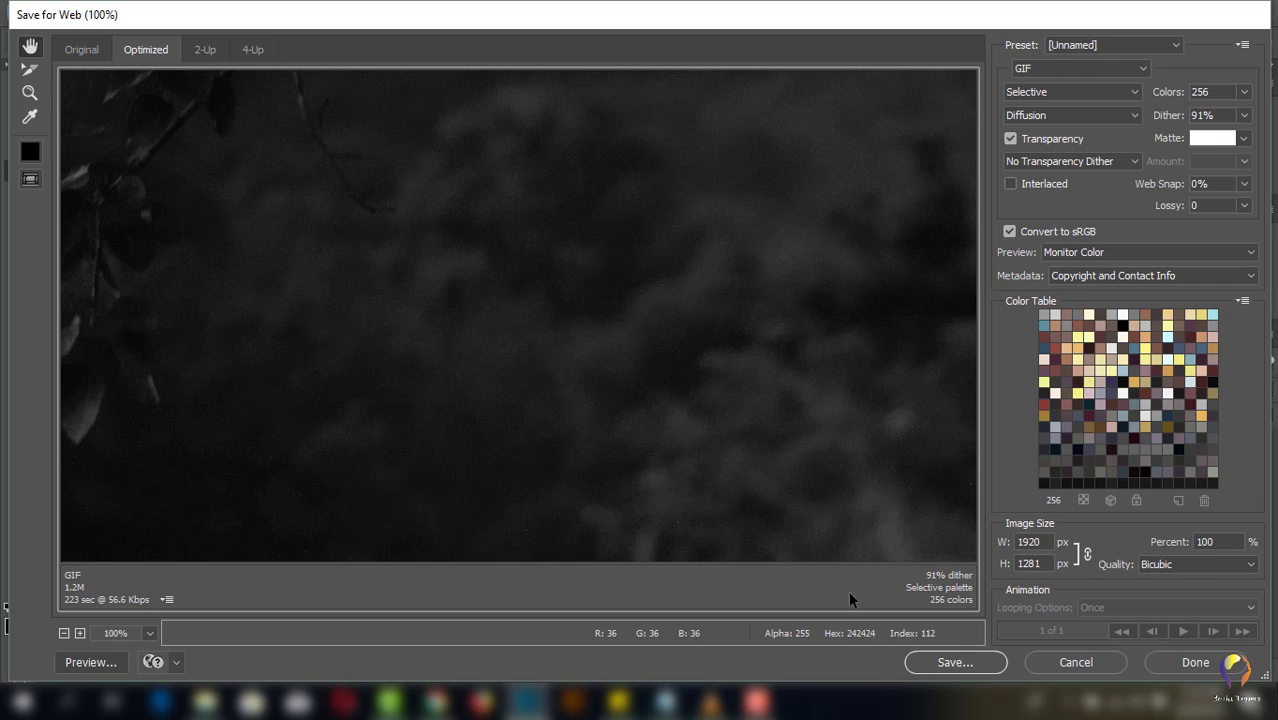
pyautogui.click(948, 664)
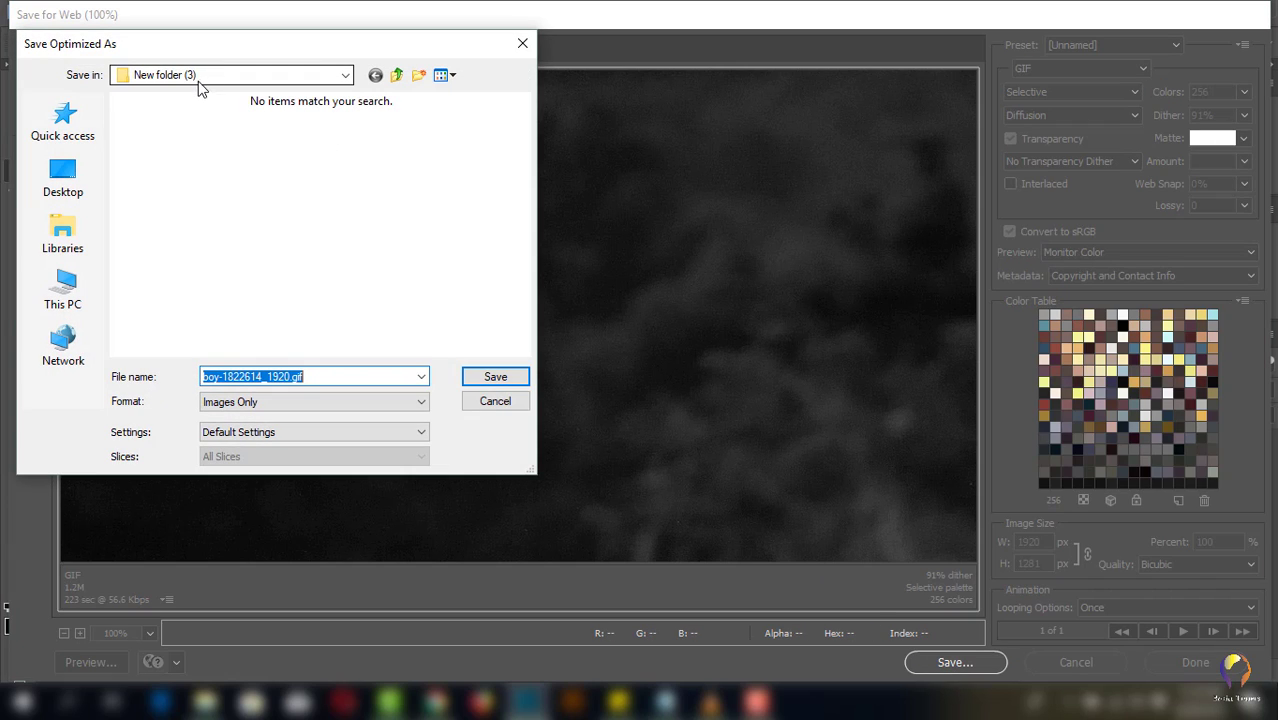
pyautogui.write('1')
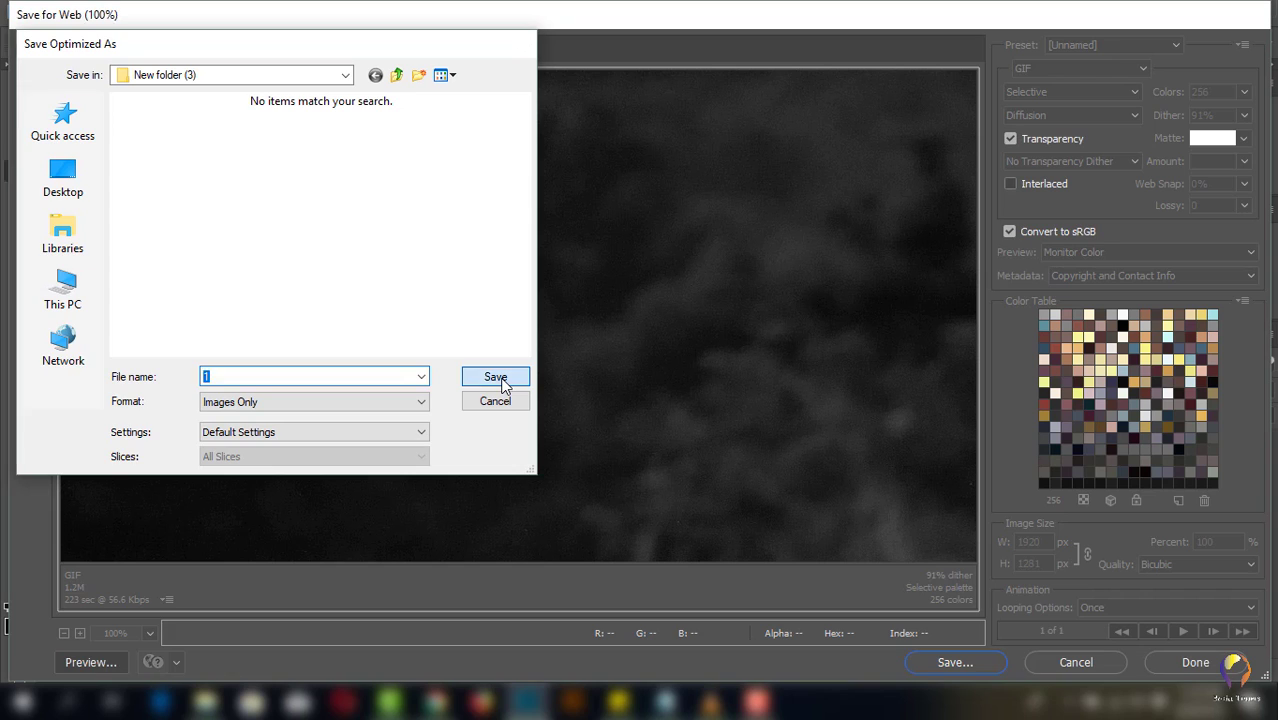
pyautogui.click(498, 378)
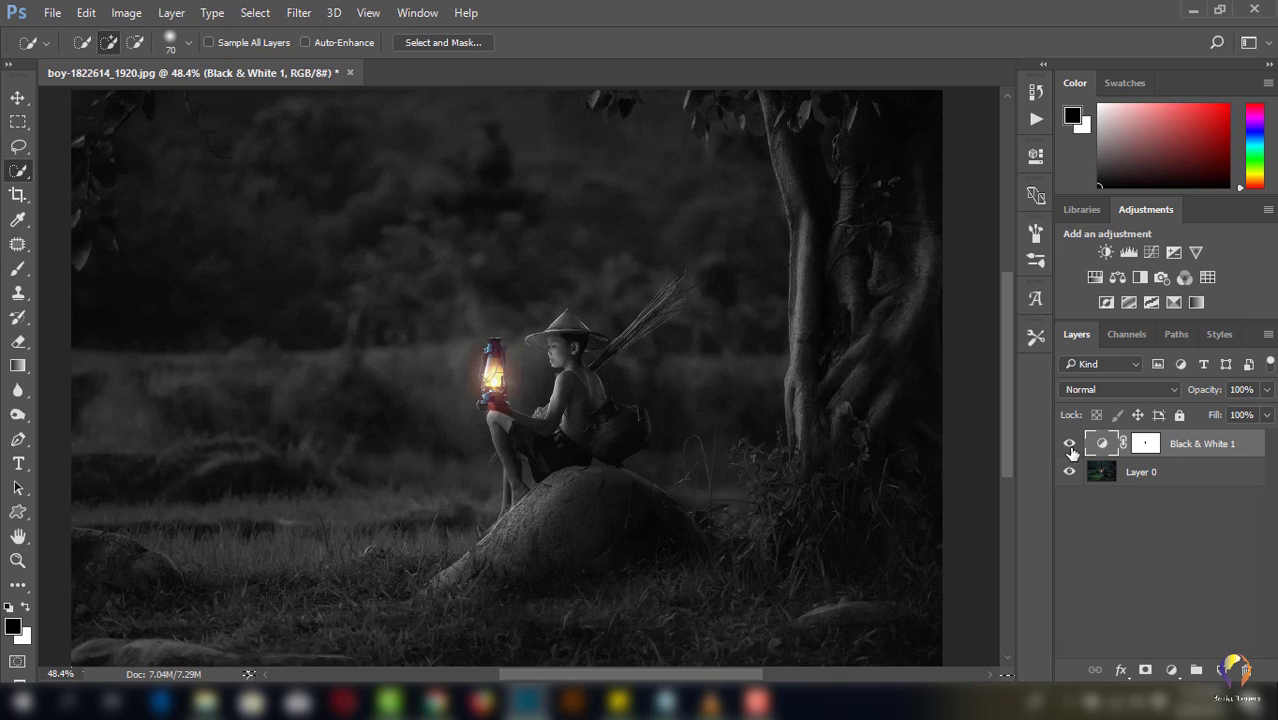
# Step: Paint a black spot around the lantern and the boy's arm on the Black & White 1 mask
pyautogui.keyDown('ctrl'); pyautogui.click(1147, 449); pyautogui.keyUp('ctrl')
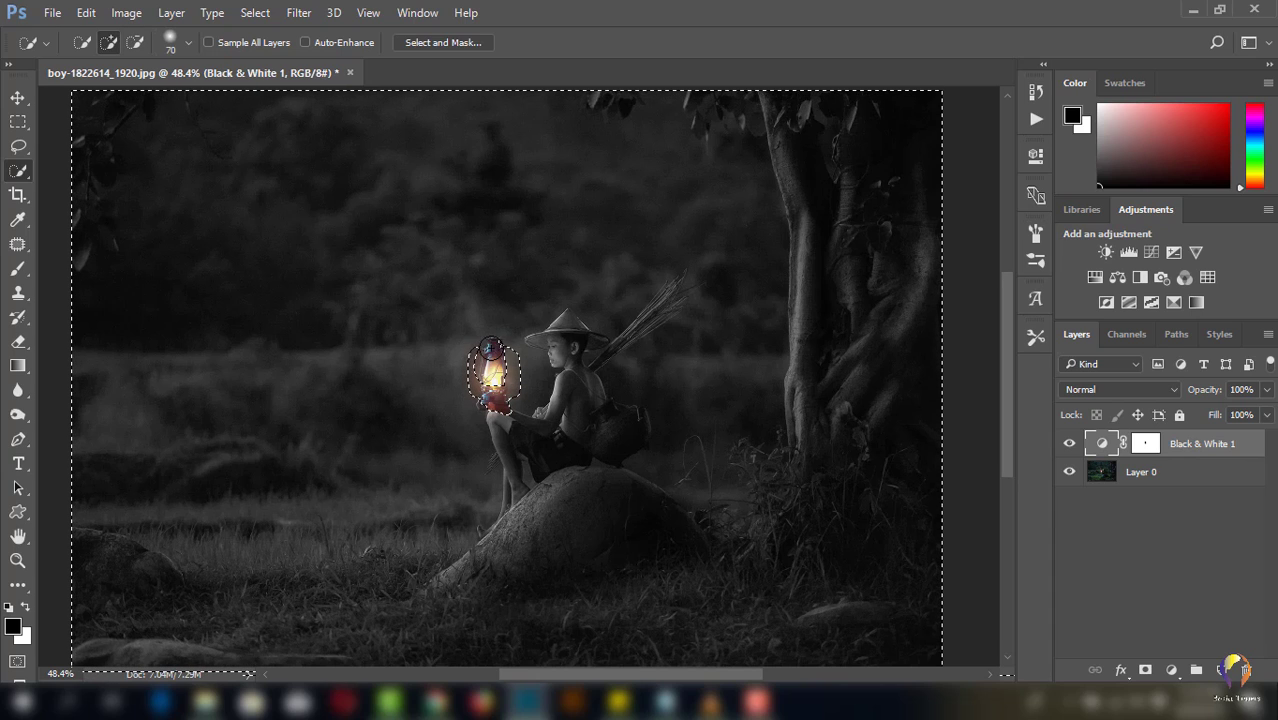
pyautogui.moveTo(504, 341)
pyautogui.mouseDown()
pyautogui.moveTo(511, 381)
pyautogui.moveTo(515, 350)
pyautogui.mouseUp()
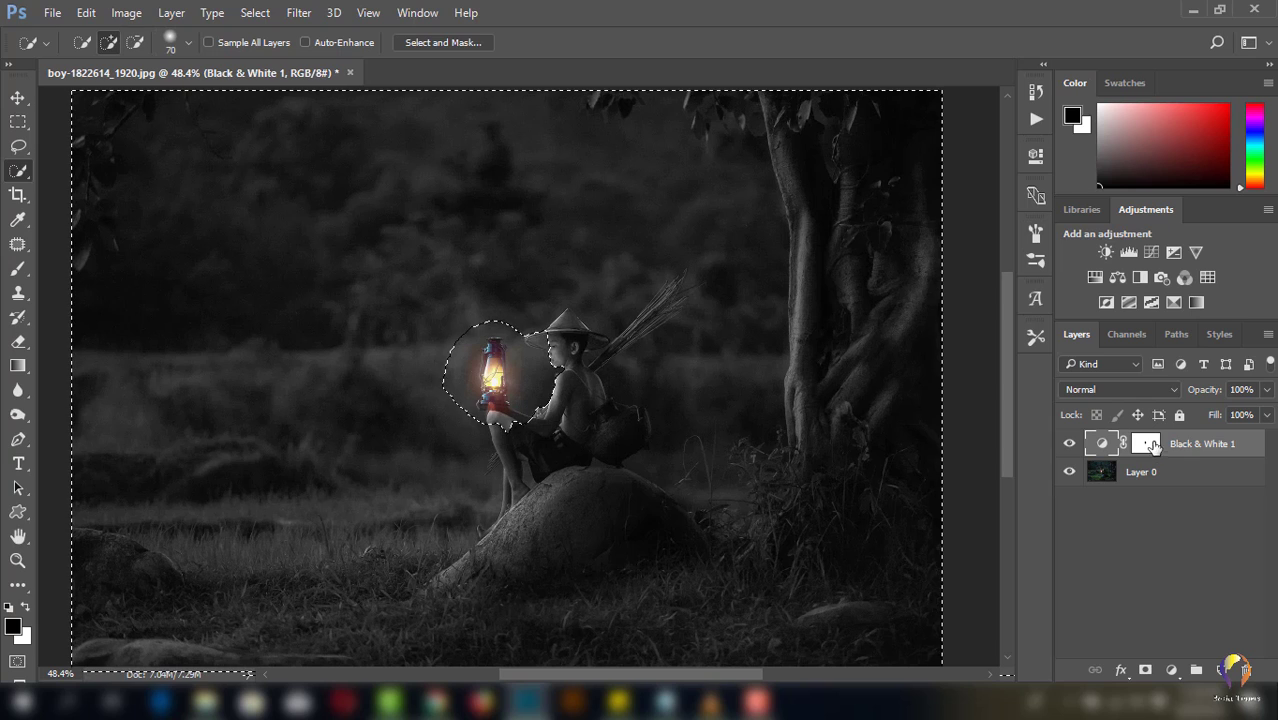
pyautogui.keyDown('alt'); pyautogui.click(1146, 445); pyautogui.keyUp('alt')
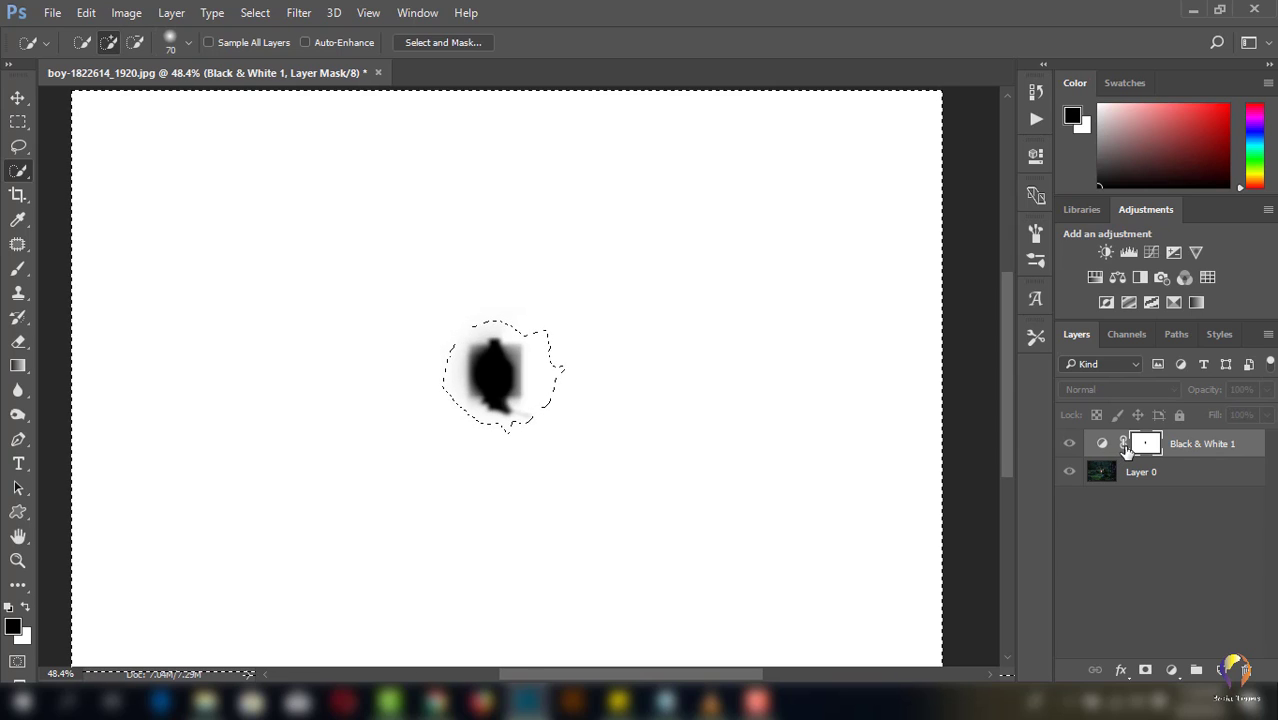
pyautogui.hotkey('ctrl', 'd')
pyautogui.click(18, 268)
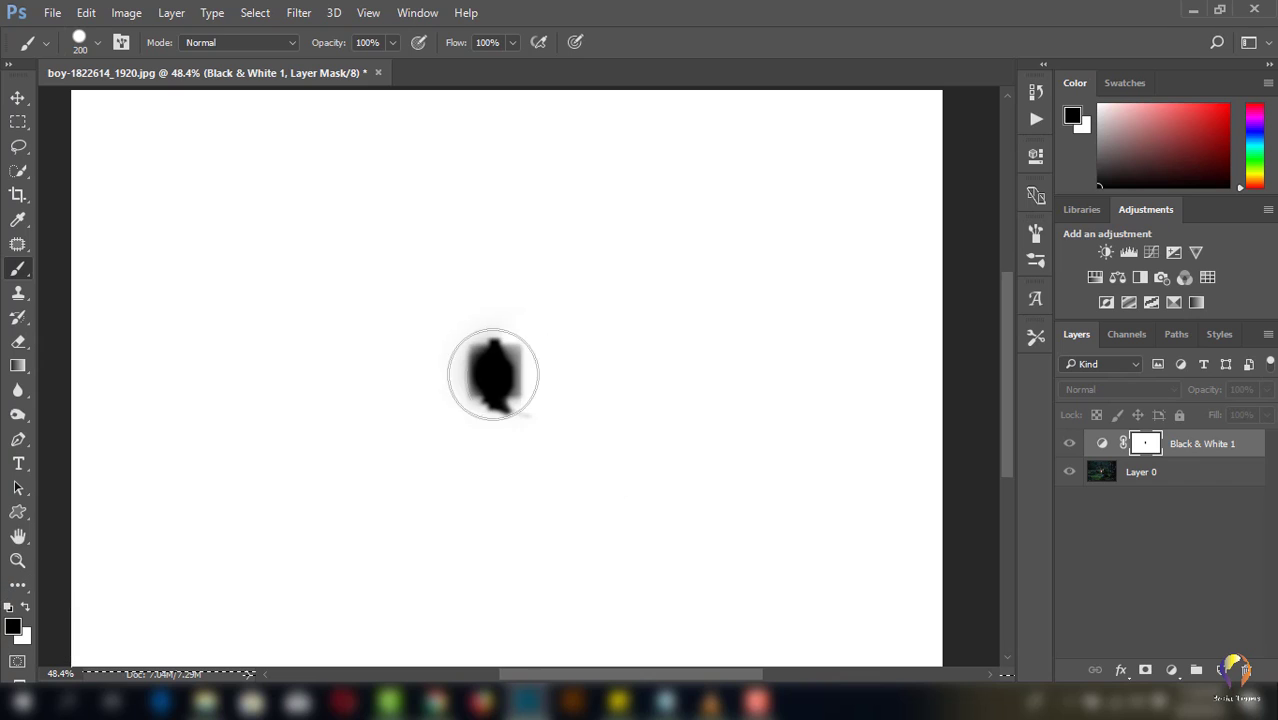
pyautogui.click(500, 367)
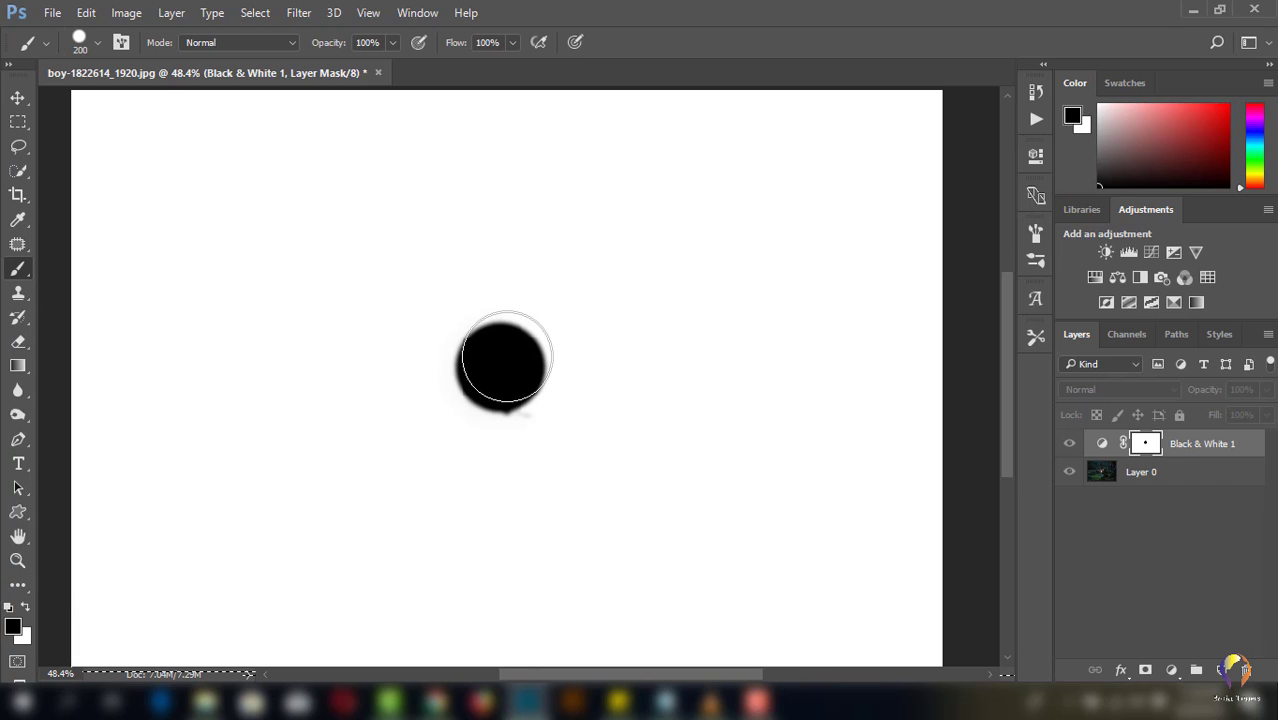
pyautogui.moveTo(501, 363)
pyautogui.mouseDown()
pyautogui.moveTo(485, 365)
pyautogui.moveTo(491, 385)
pyautogui.moveTo(514, 362)
pyautogui.moveTo(506, 355)
pyautogui.mouseUp()
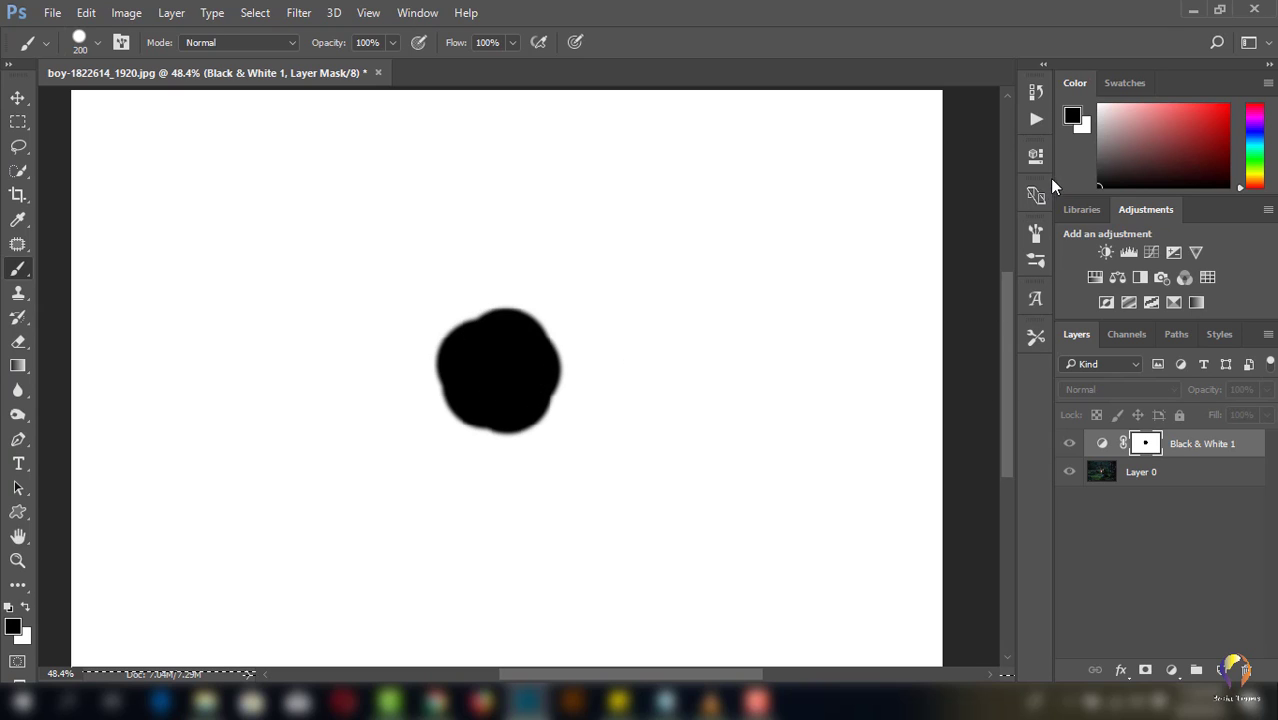
# Step: Increase the mask feather to 6.5 px and return to the full colour photo
pyautogui.click(1036, 155)
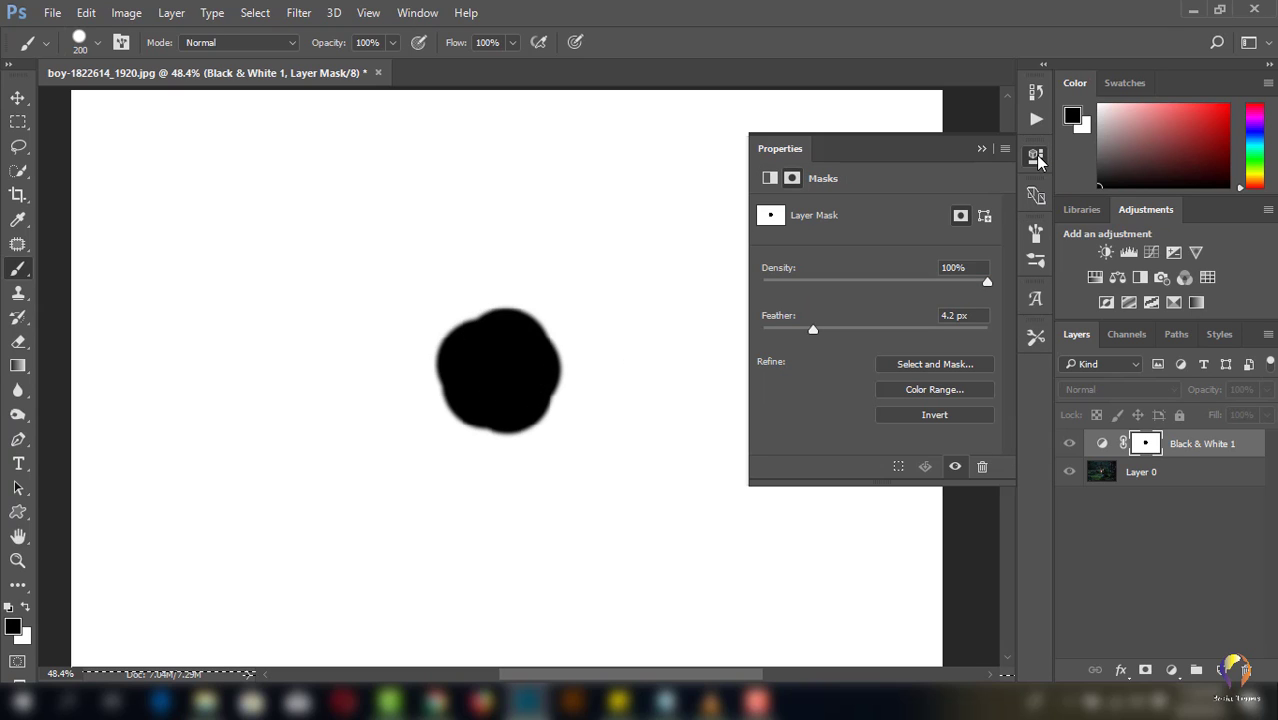
pyautogui.moveTo(812, 328); pyautogui.dragTo(837, 330)
pyautogui.click(981, 148)
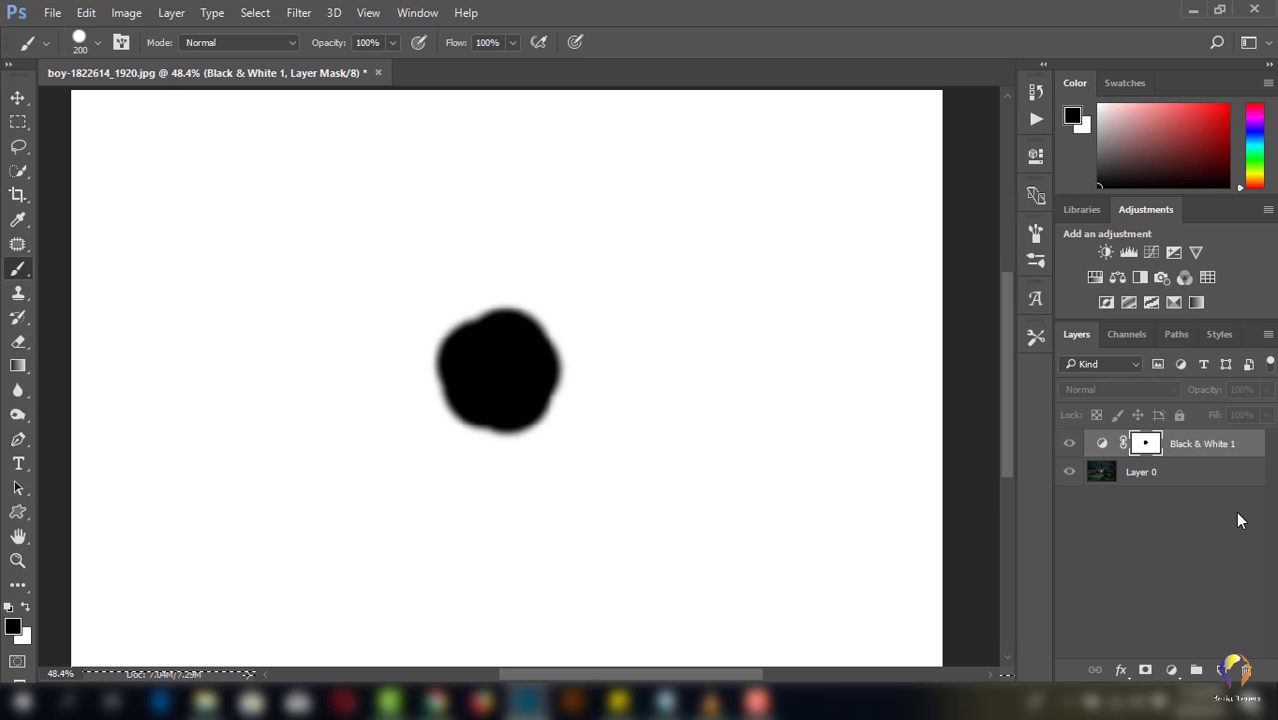
pyautogui.click(1104, 445)
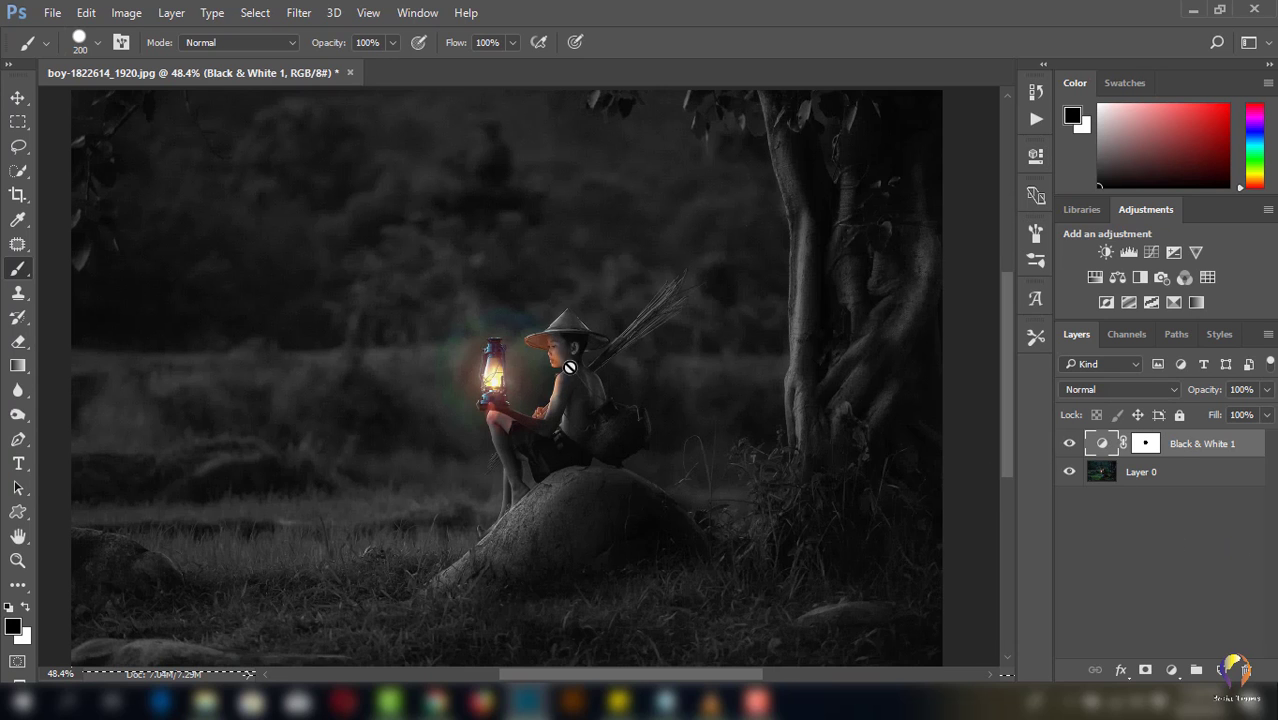
# Step: Export the wider-glow version via Save for Web (Legacy) as the next numbered GIF in New folder (3)
pyautogui.click(52, 12)
pyautogui.moveTo(71, 283)
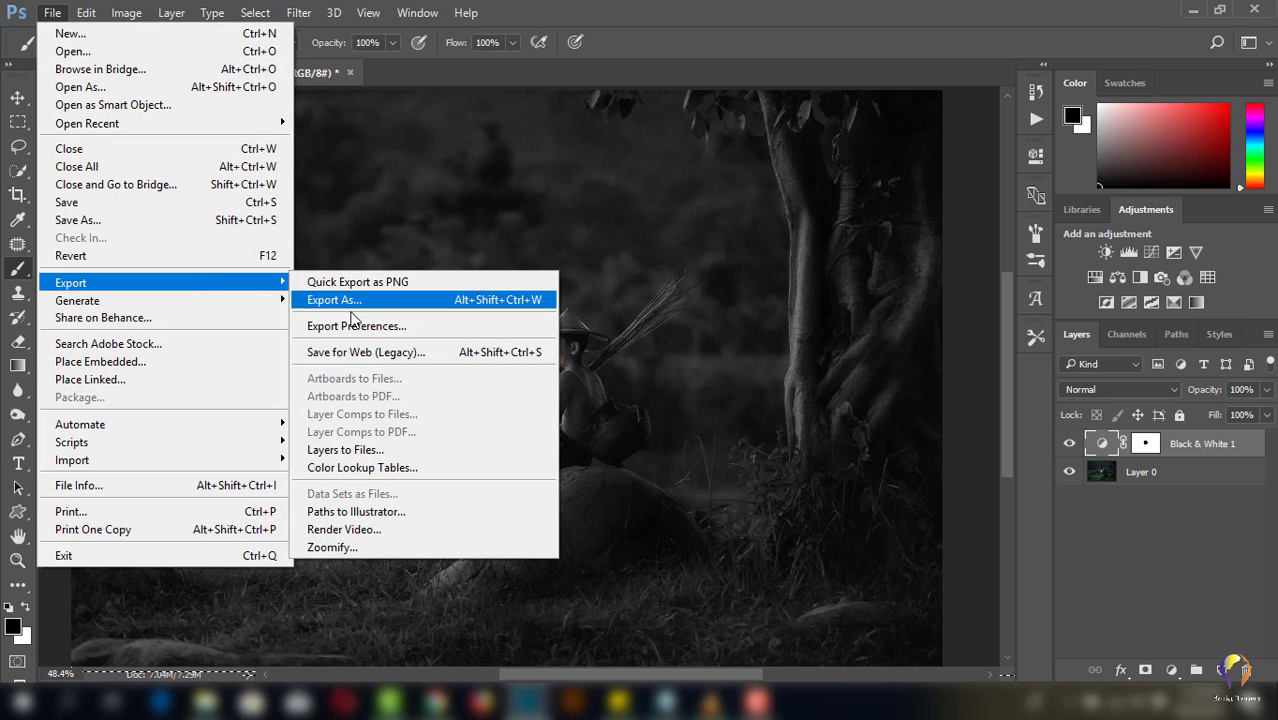
pyautogui.click(354, 358)
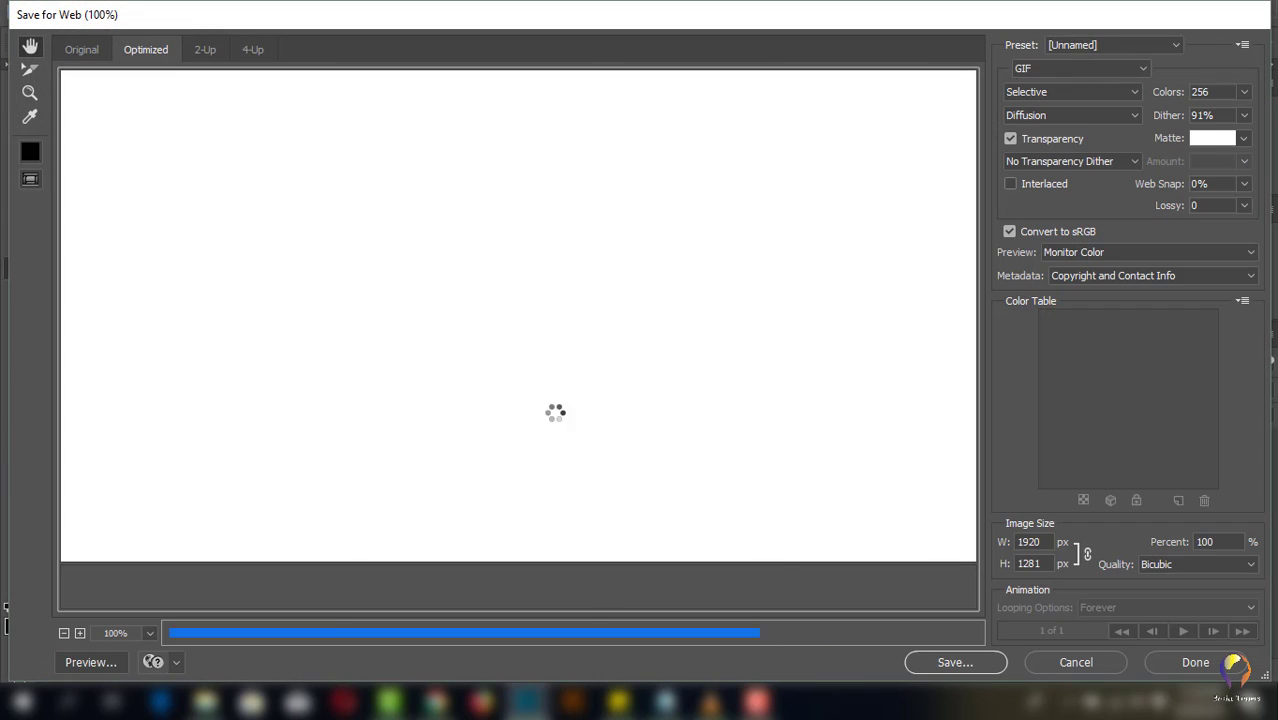
pyautogui.click(969, 661)
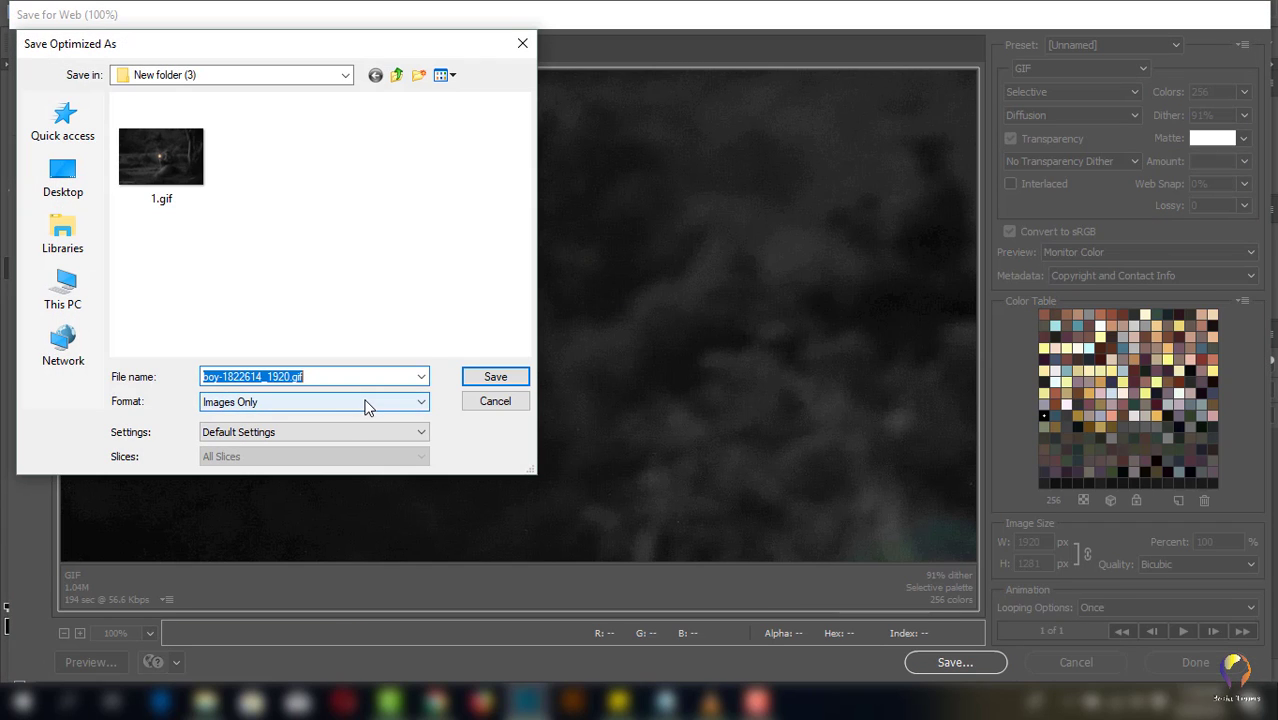
pyautogui.write('1')
pyautogui.click(484, 382)
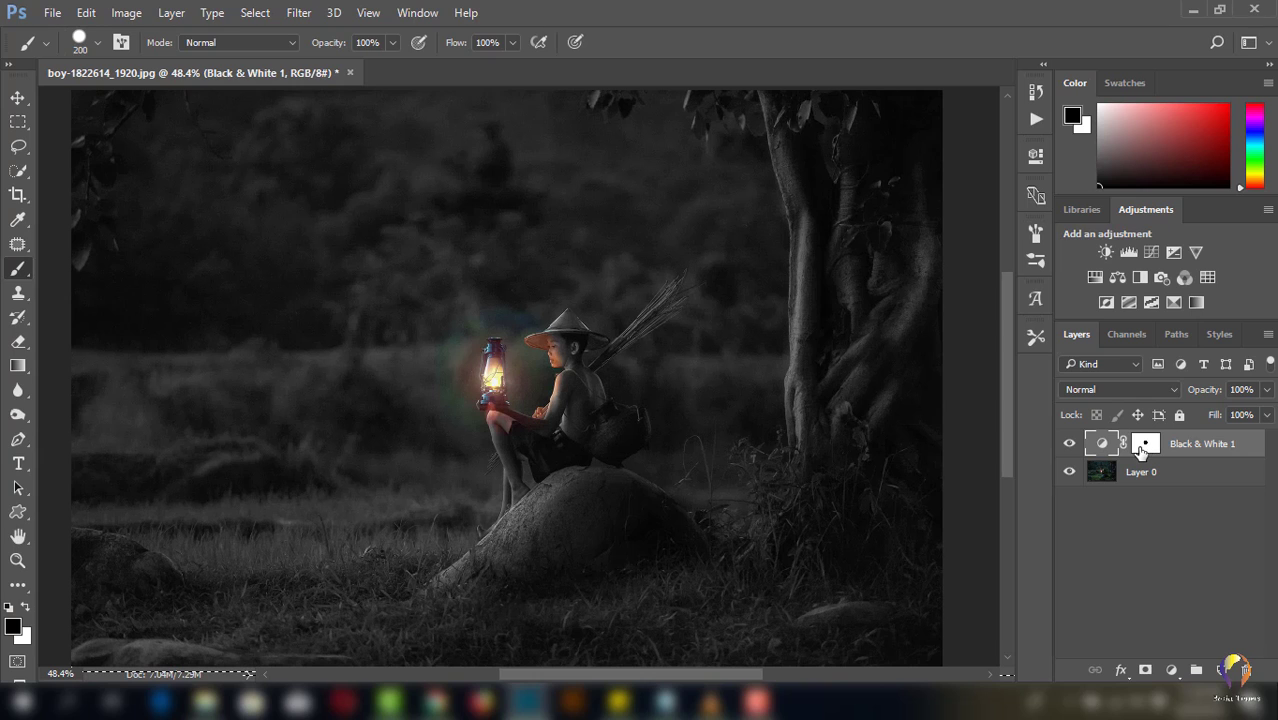
# Step: Load the mask as a selection and reshape it around the boy's hat, arm, back and shoulder
pyautogui.moveTo(1141, 450); pyautogui.dragTo(1149, 456)
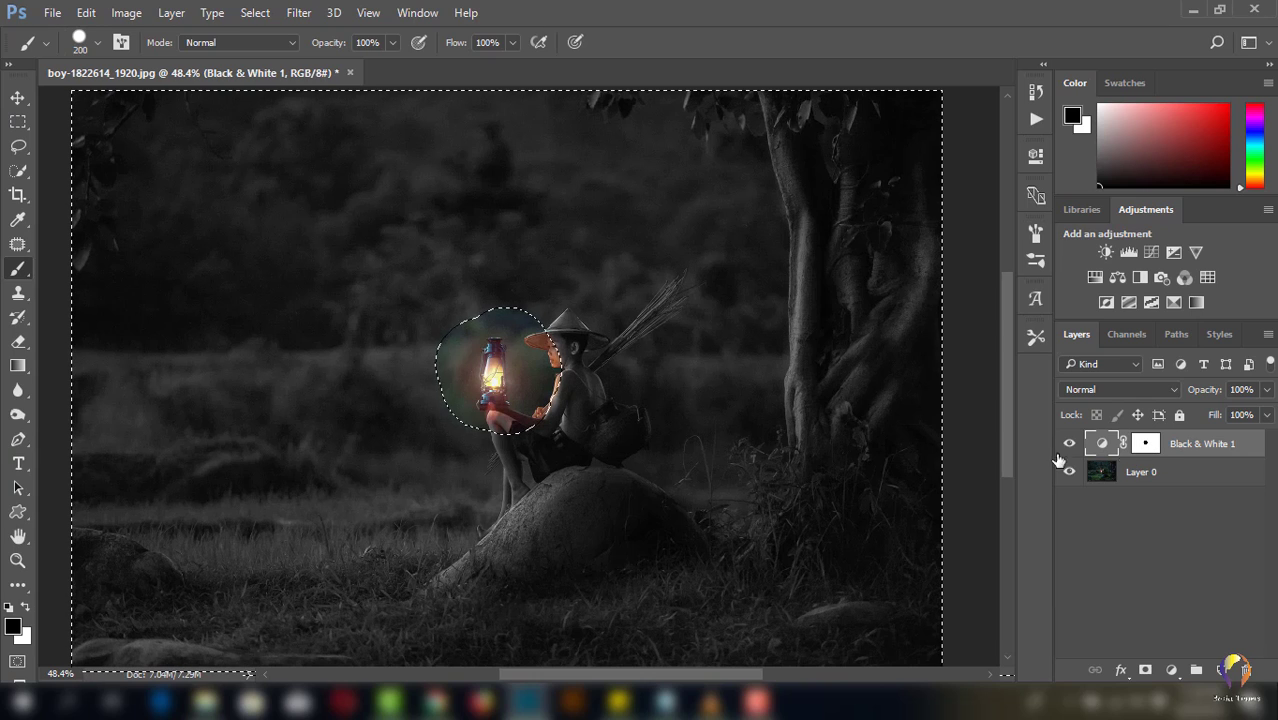
pyautogui.moveTo(1149, 456); pyautogui.dragTo(490, 428)
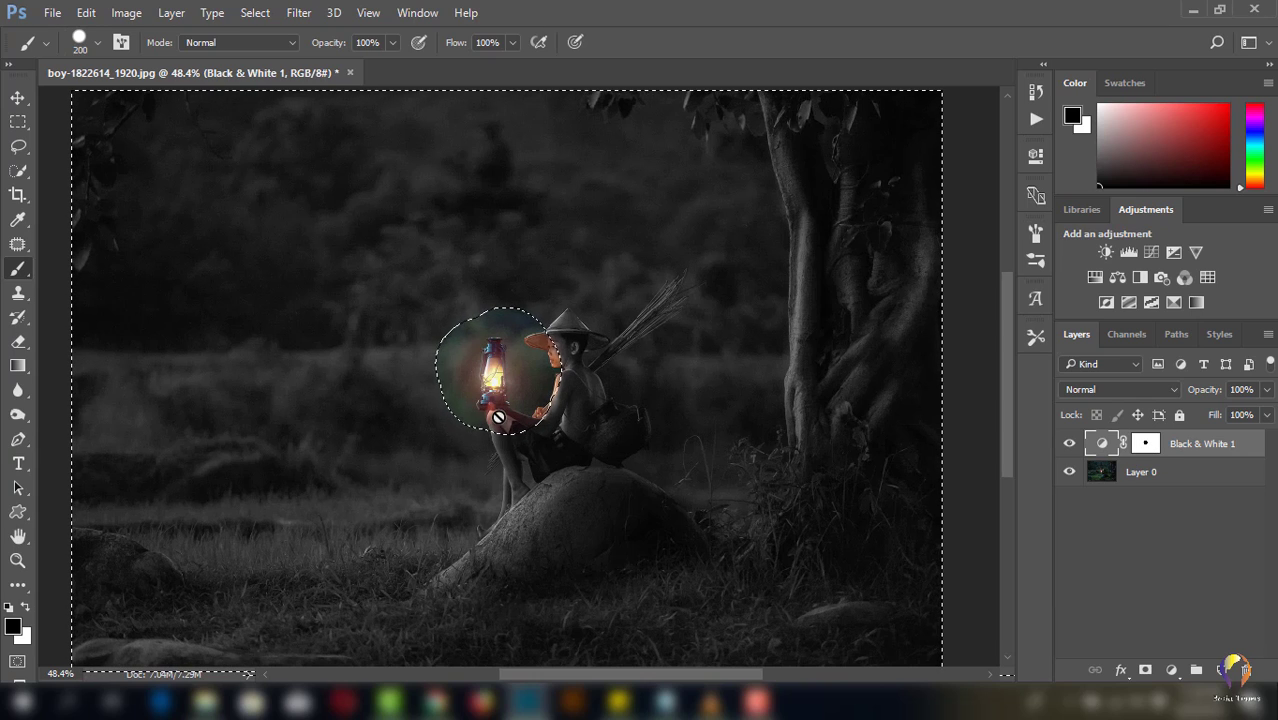
pyautogui.click(18, 170)
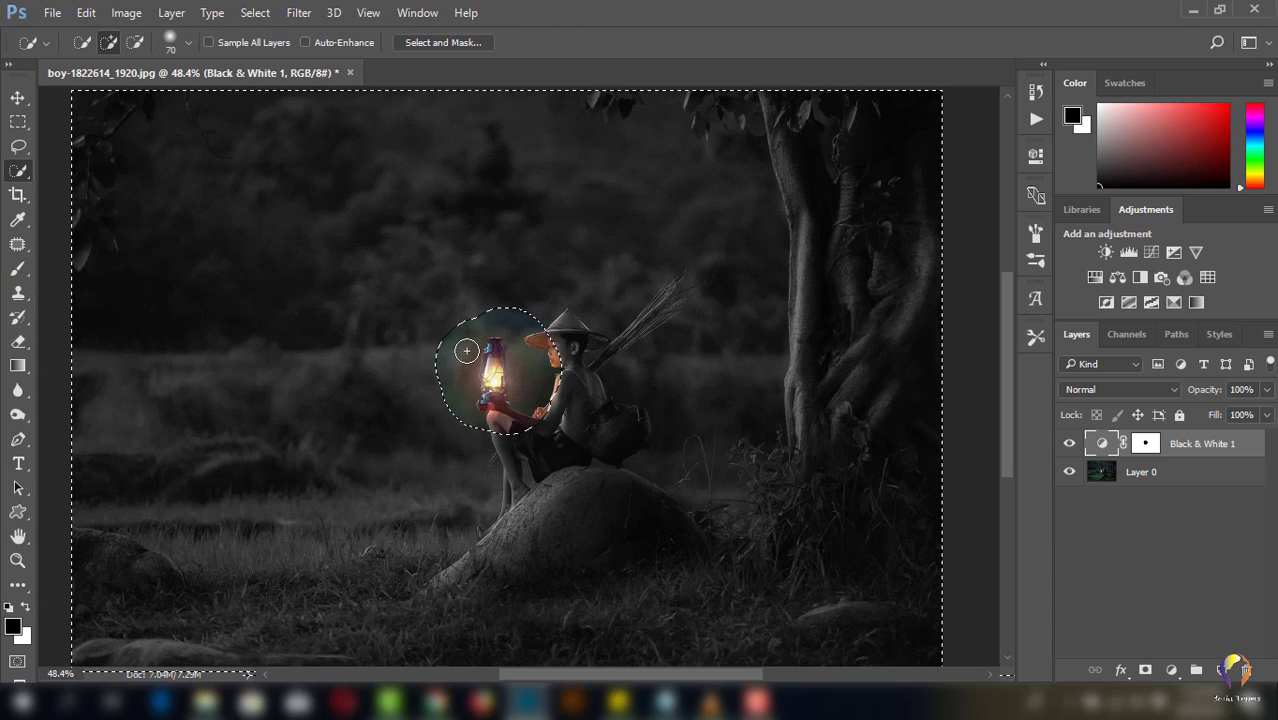
pyautogui.press('alt')
pyautogui.moveTo(488, 314)
pyautogui.mouseDown()
pyautogui.moveTo(538, 414)
pyautogui.moveTo(446, 356)
pyautogui.moveTo(536, 319)
pyautogui.moveTo(510, 302)
pyautogui.mouseUp()
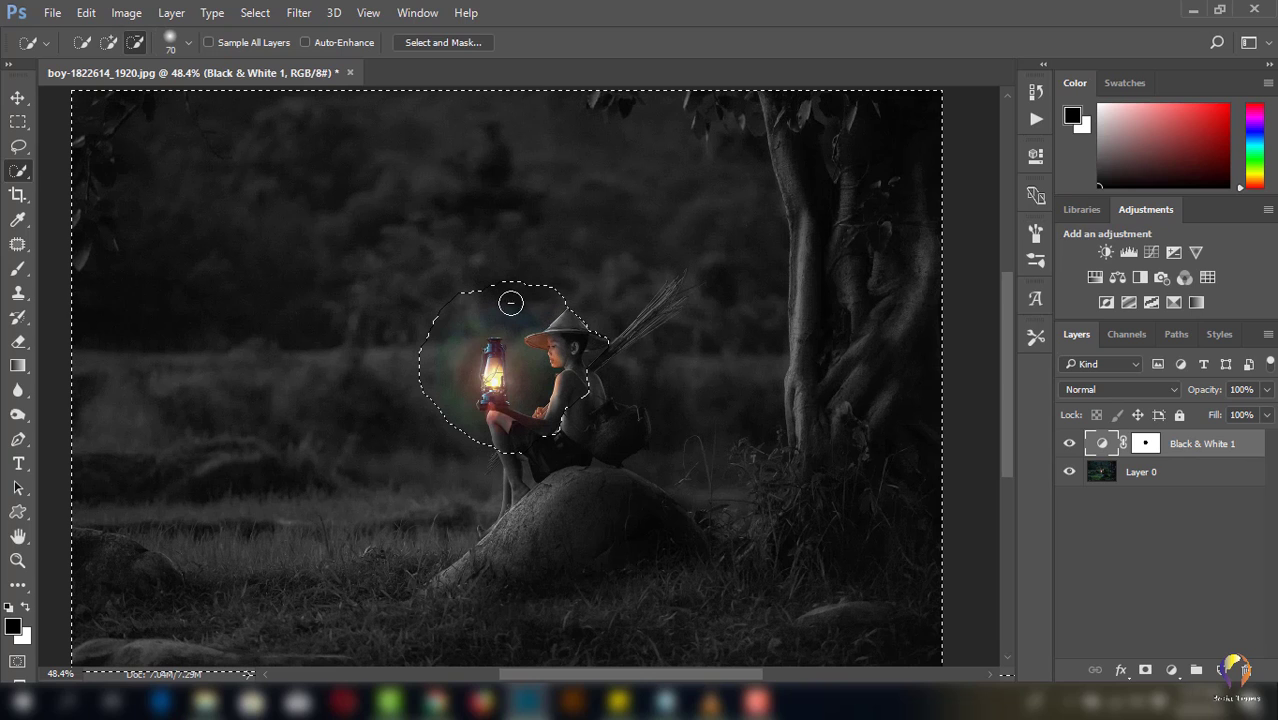
pyautogui.moveTo(610, 362); pyautogui.dragTo(594, 408)
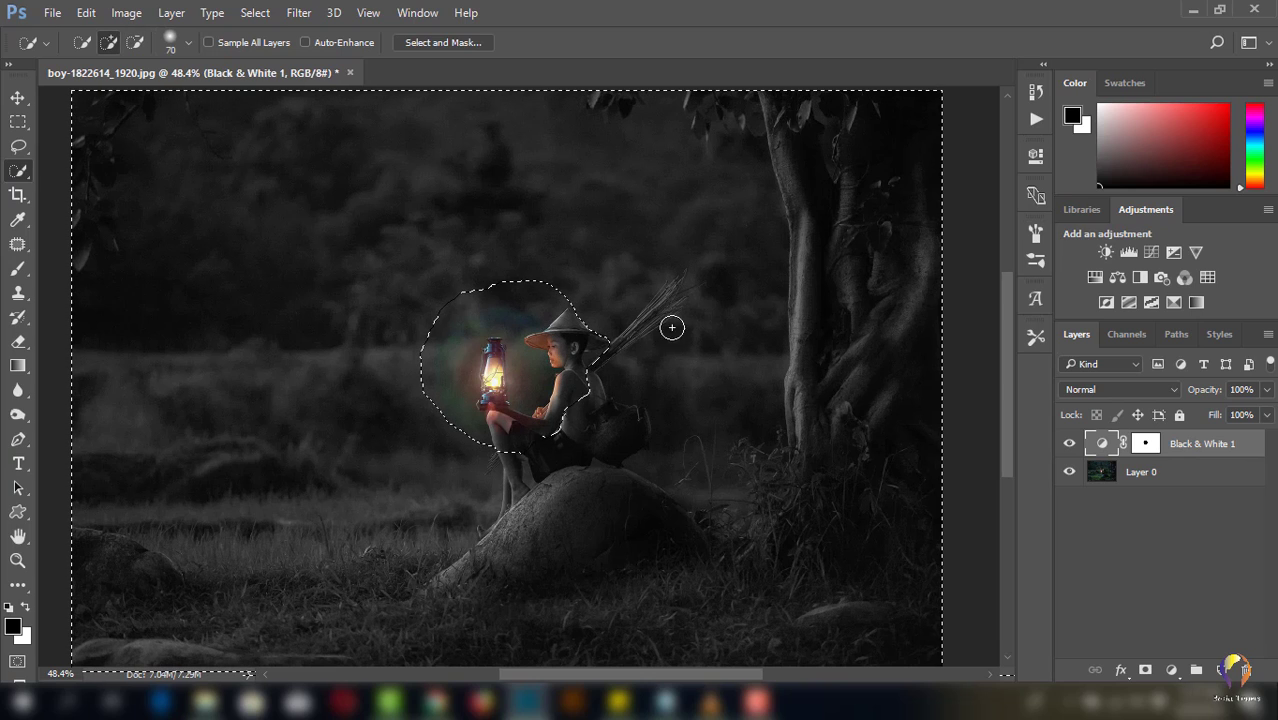
pyautogui.moveTo(502, 434); pyautogui.dragTo(534, 385)
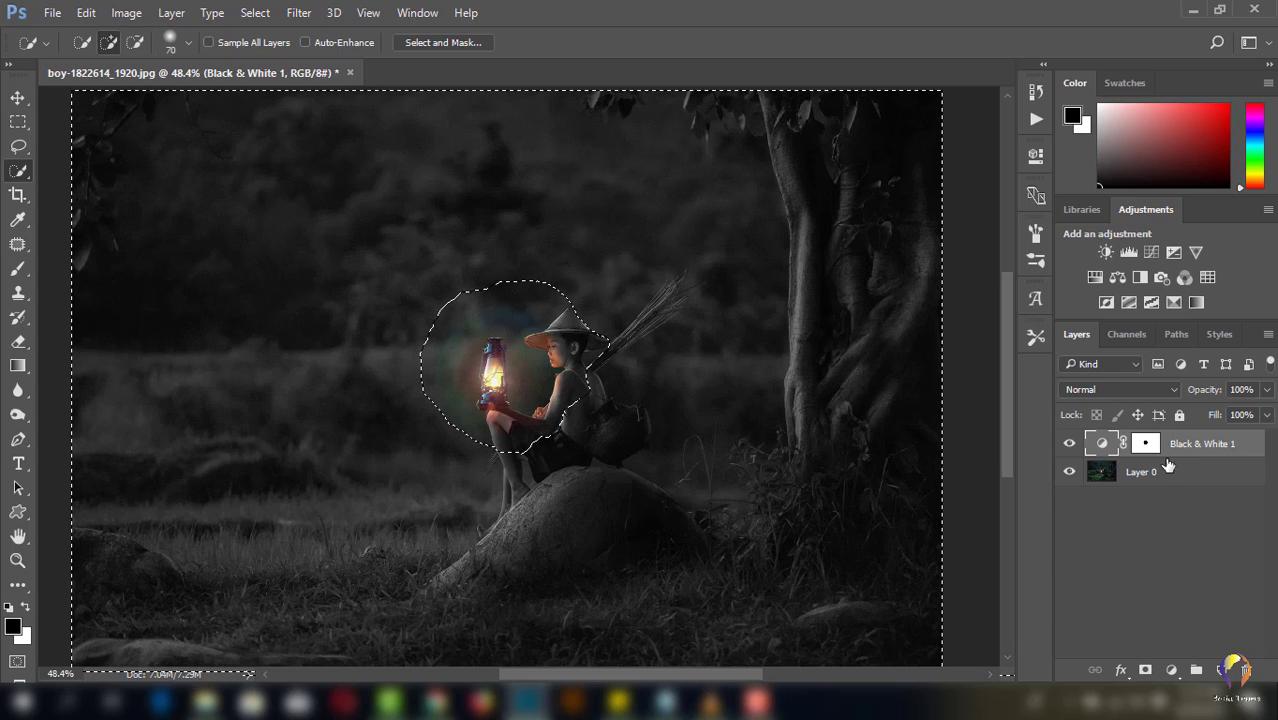
pyautogui.click(1146, 446)
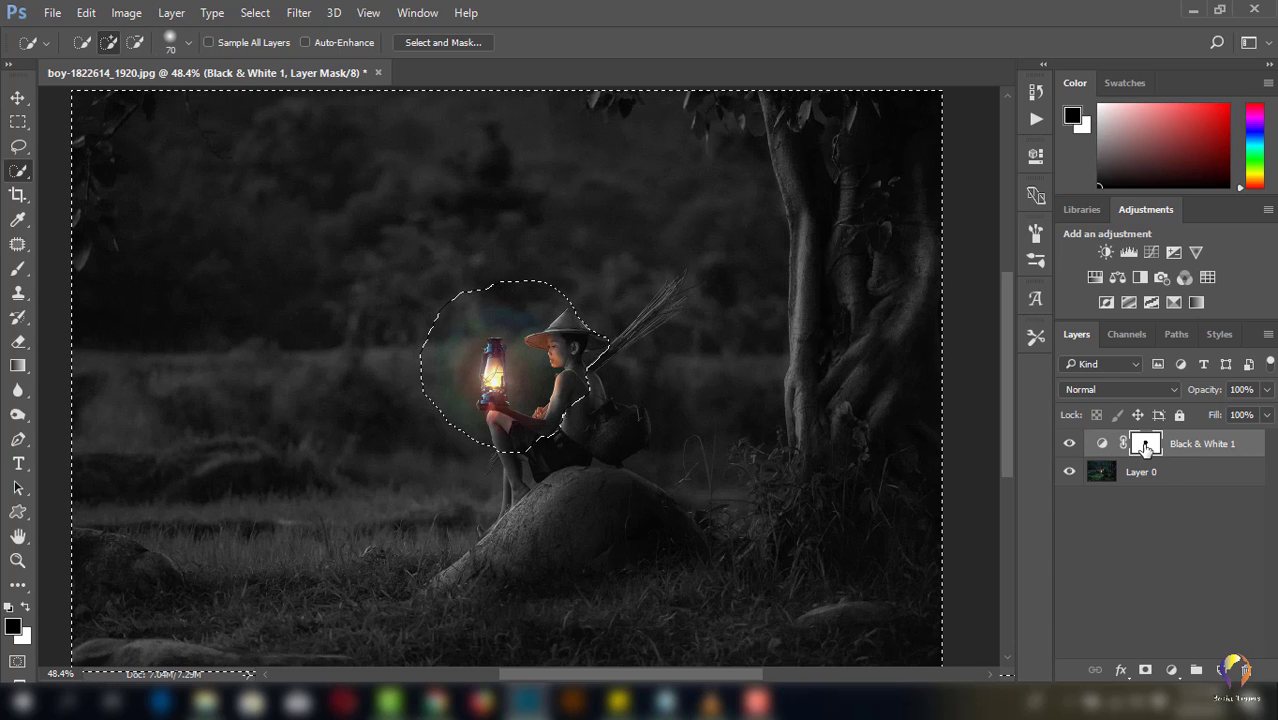
# Step: Deselect and paint a bigger black patch on the Black & White 1 mask over the boy's face and arms
pyautogui.hotkey('ctrl', 'd')
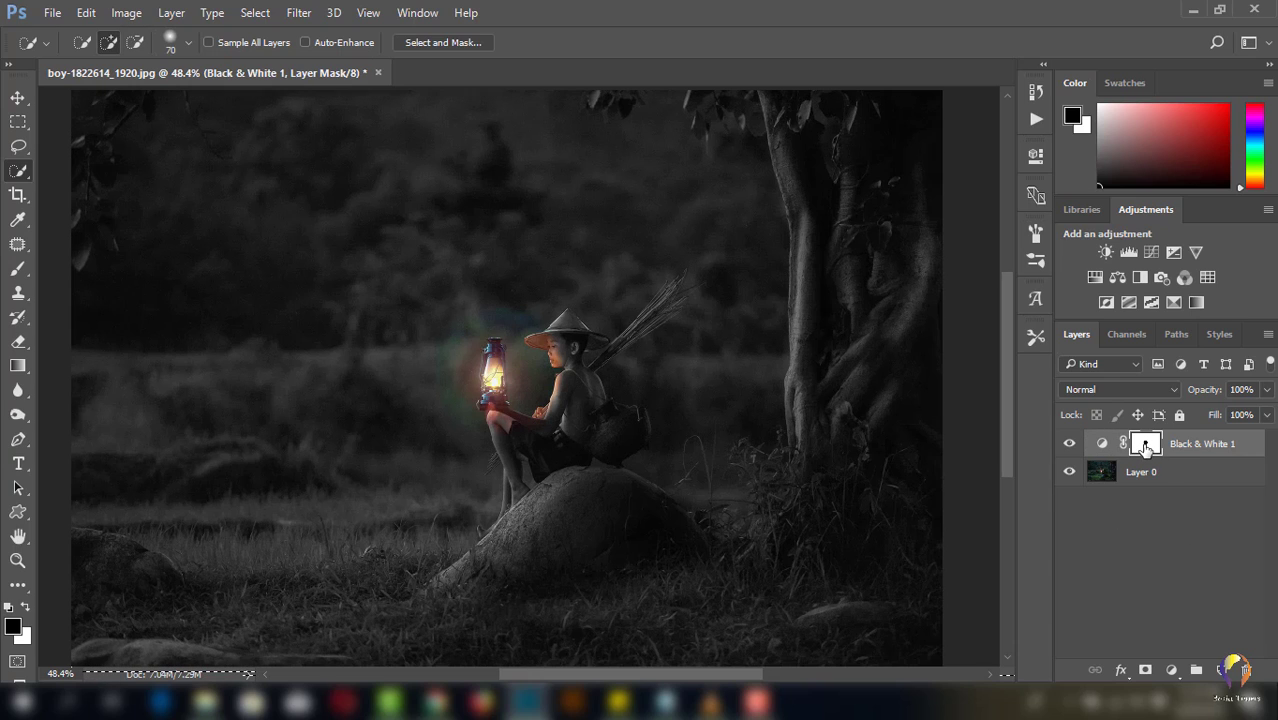
pyautogui.keyDown('alt'); pyautogui.click(1146, 446); pyautogui.keyUp('alt')
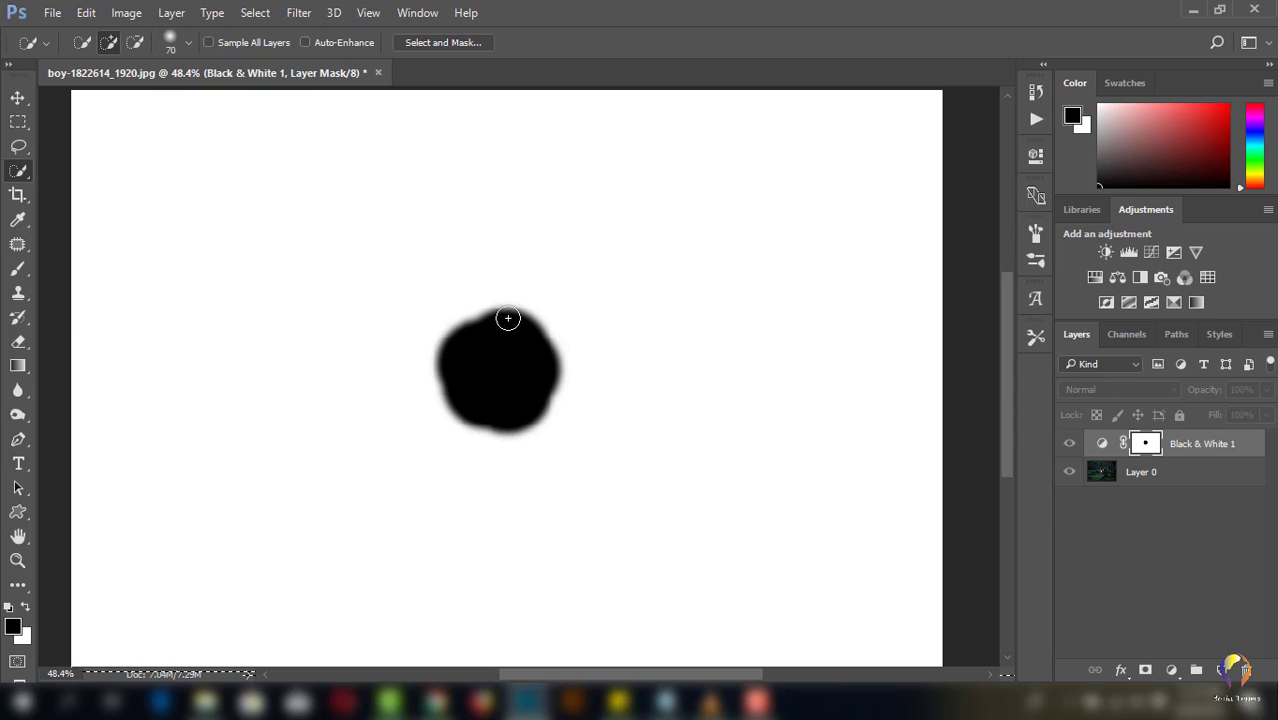
pyautogui.click(18, 268)
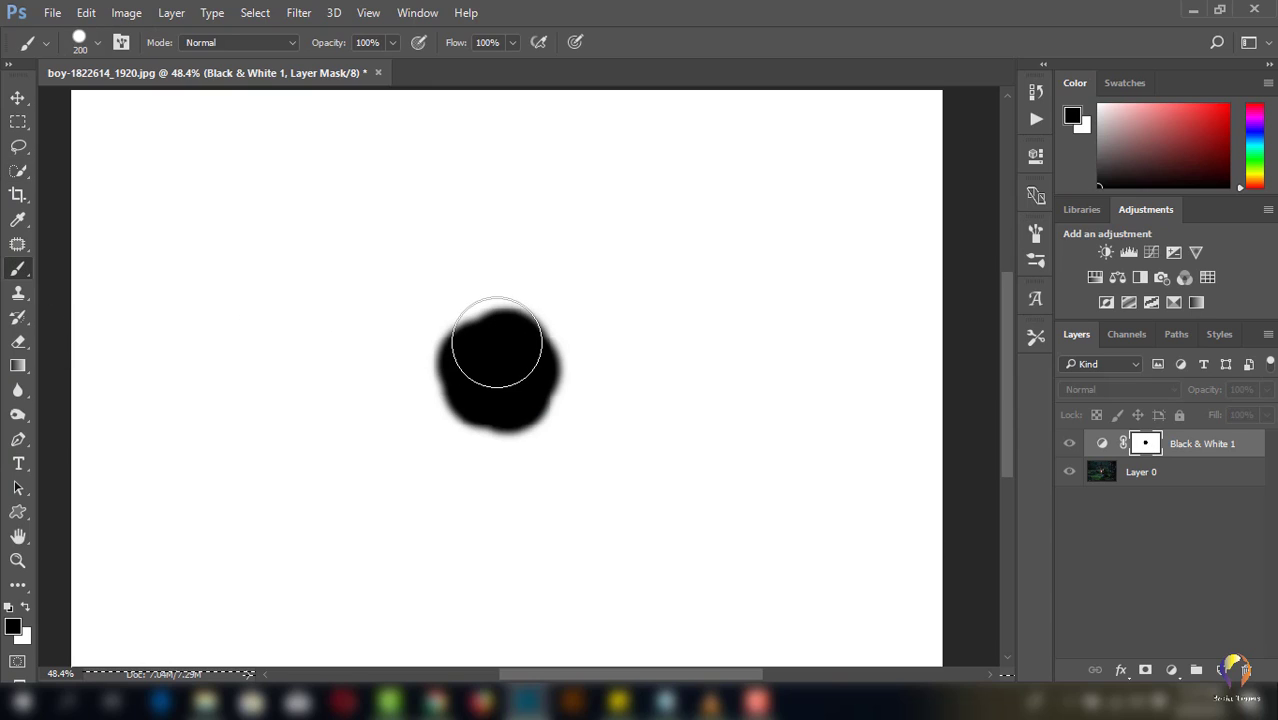
pyautogui.moveTo(497, 342)
pyautogui.mouseDown()
pyautogui.moveTo(468, 374)
pyautogui.moveTo(491, 405)
pyautogui.moveTo(519, 406)
pyautogui.moveTo(522, 337)
pyautogui.moveTo(496, 331)
pyautogui.moveTo(462, 344)
pyautogui.moveTo(448, 374)
pyautogui.moveTo(459, 397)
pyautogui.moveTo(503, 398)
pyautogui.moveTo(522, 362)
pyautogui.moveTo(491, 337)
pyautogui.moveTo(508, 320)
pyautogui.moveTo(536, 348)
pyautogui.moveTo(522, 399)
pyautogui.moveTo(533, 383)
pyautogui.mouseUp()
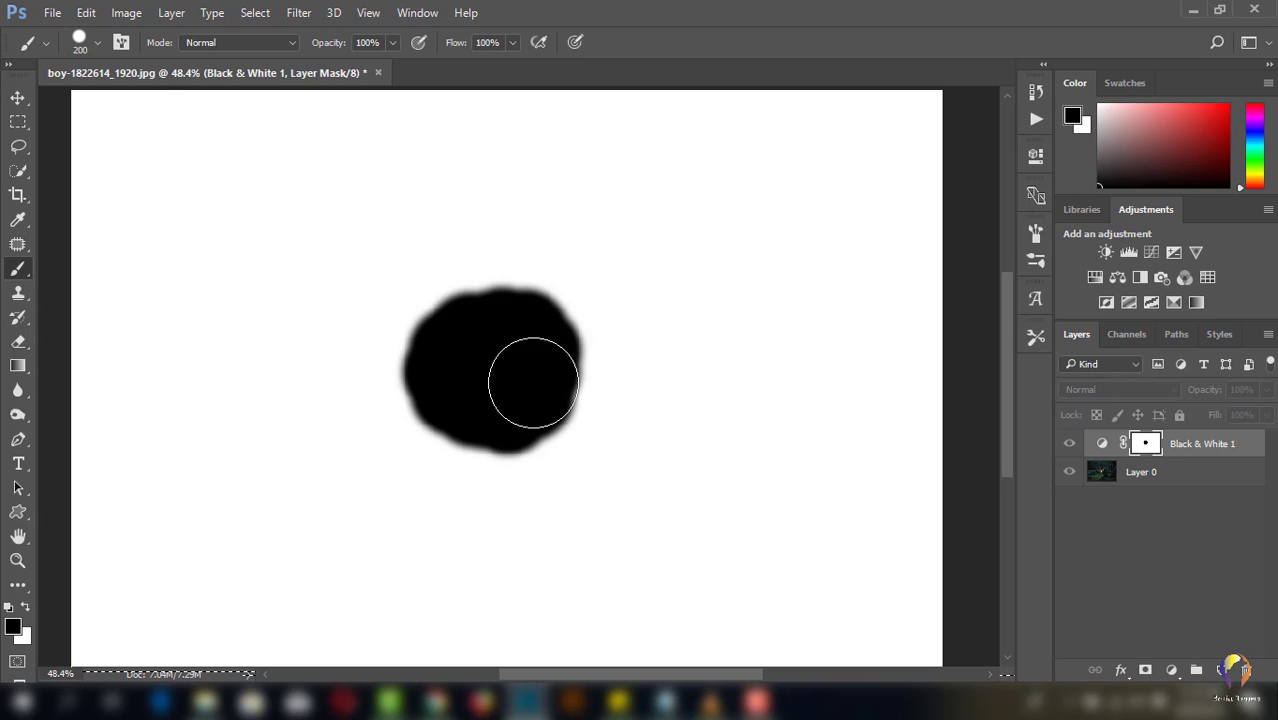
pyautogui.click(1094, 449)
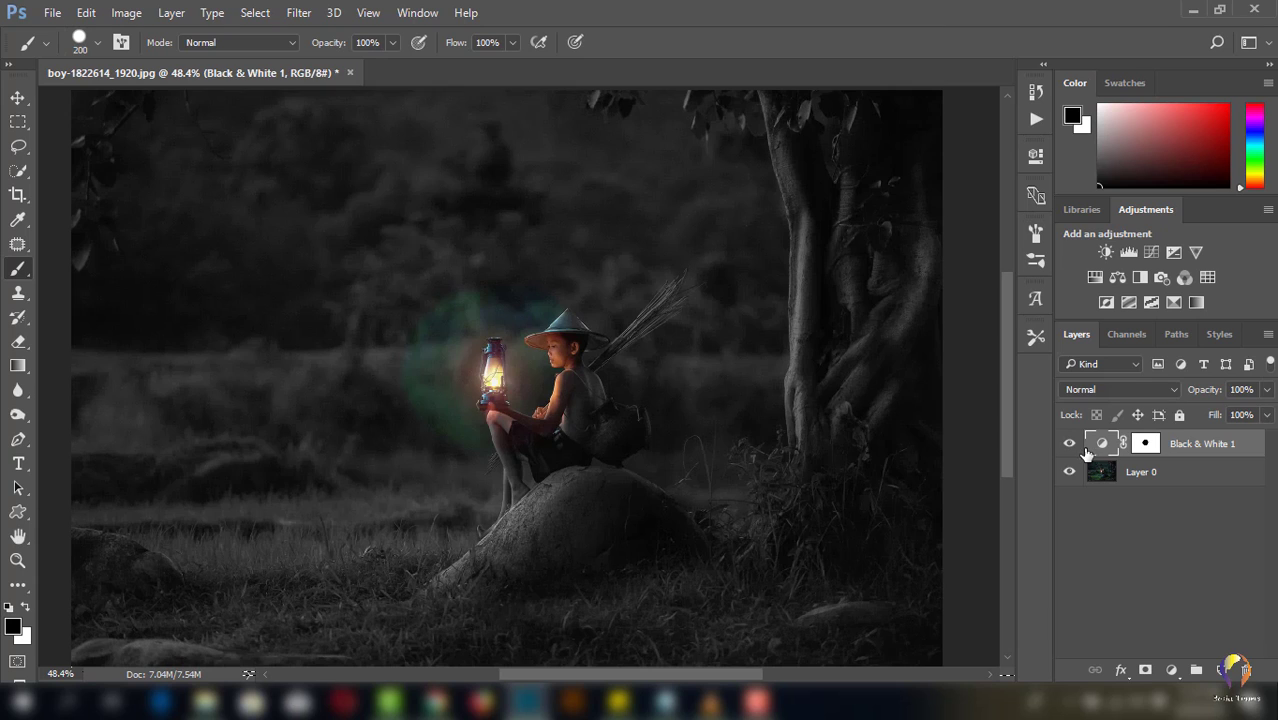
# Step: Export the image through Save for Web (Legacy) as GIF '3' in New folder (3)
pyautogui.click(52, 13)
pyautogui.moveTo(71, 282)
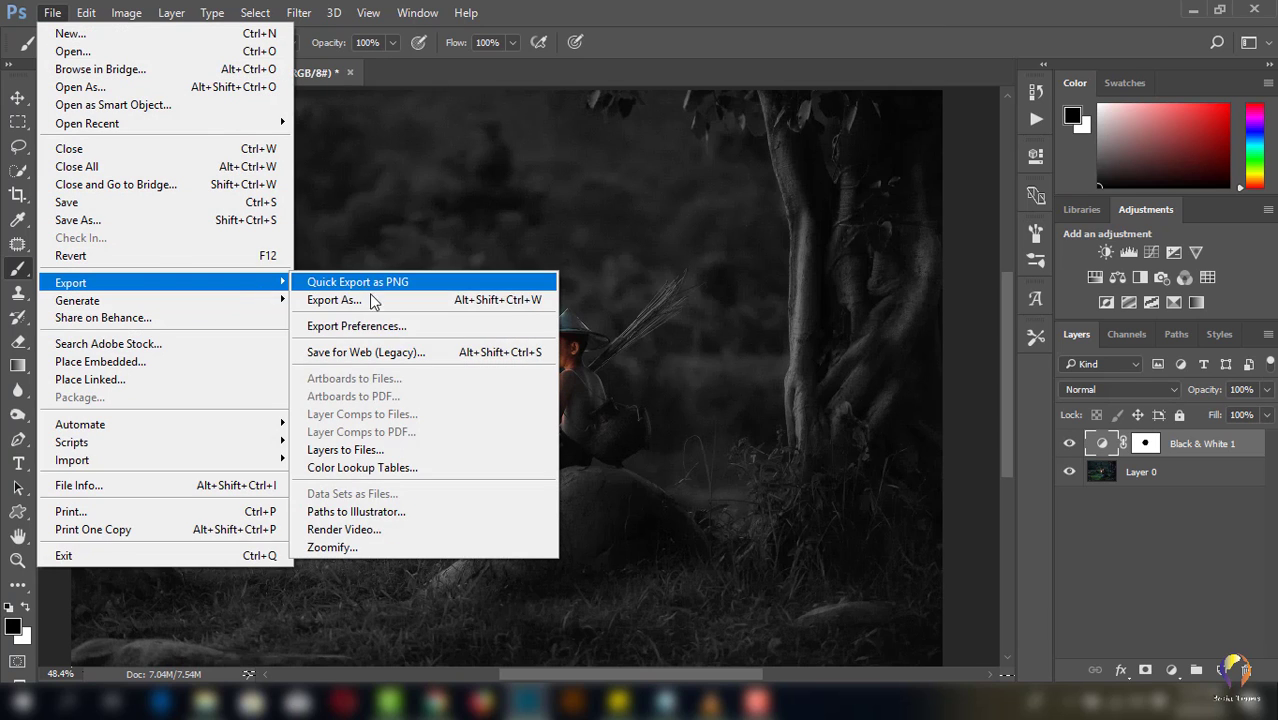
pyautogui.click(403, 353)
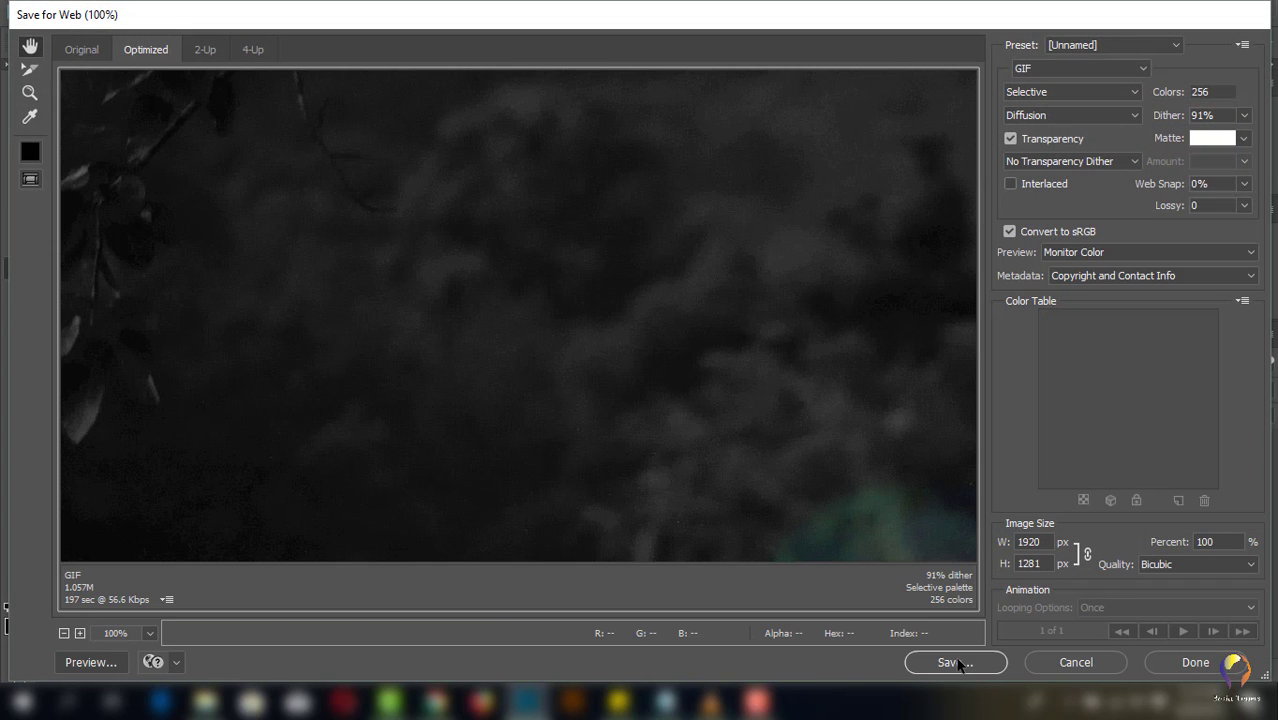
pyautogui.click(955, 662)
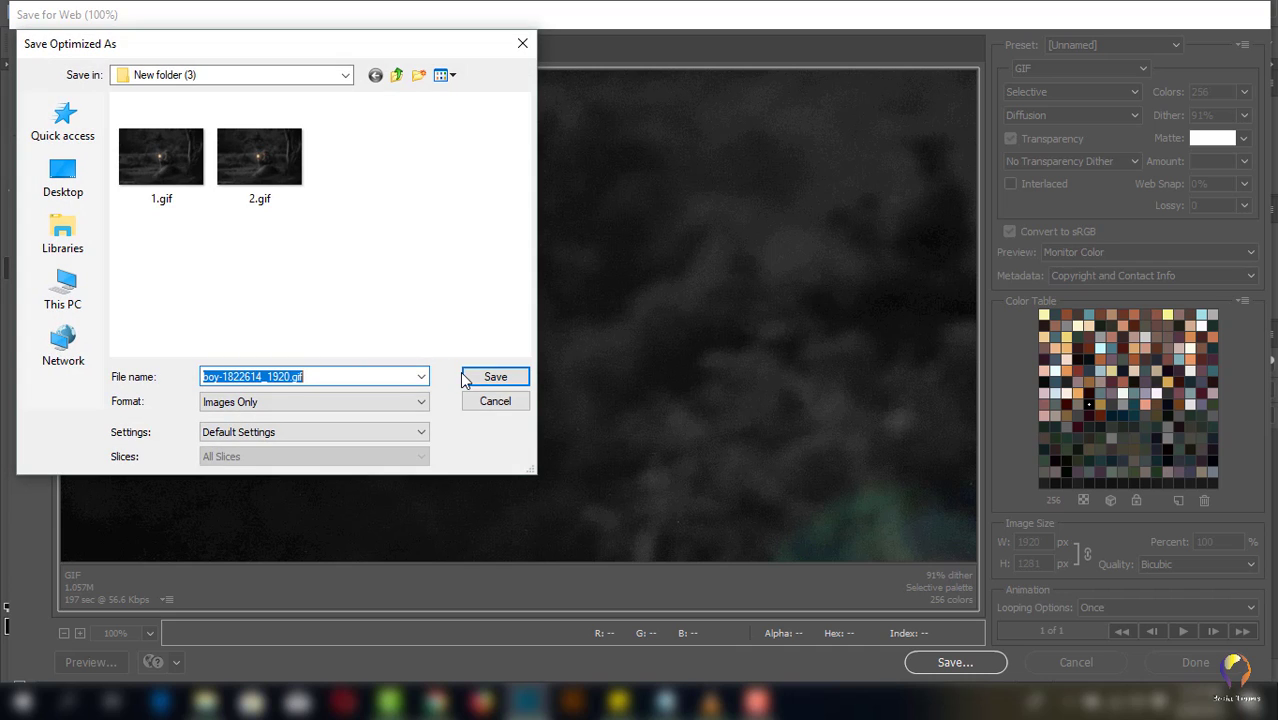
pyautogui.write('3')
pyautogui.click(495, 382)
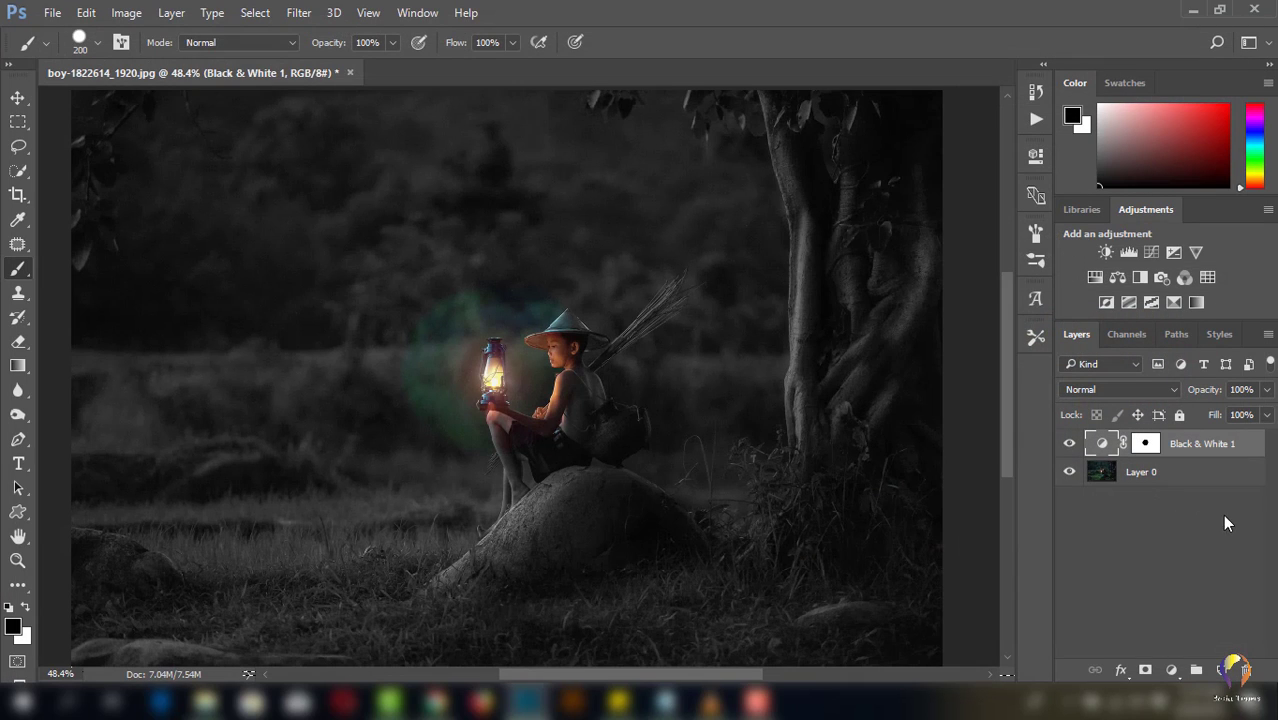
# Step: Paint a larger round black patch on the mask covering the boy's legs and the rock
pyautogui.keyDown('alt'); pyautogui.click(1146, 446); pyautogui.keyUp('alt')
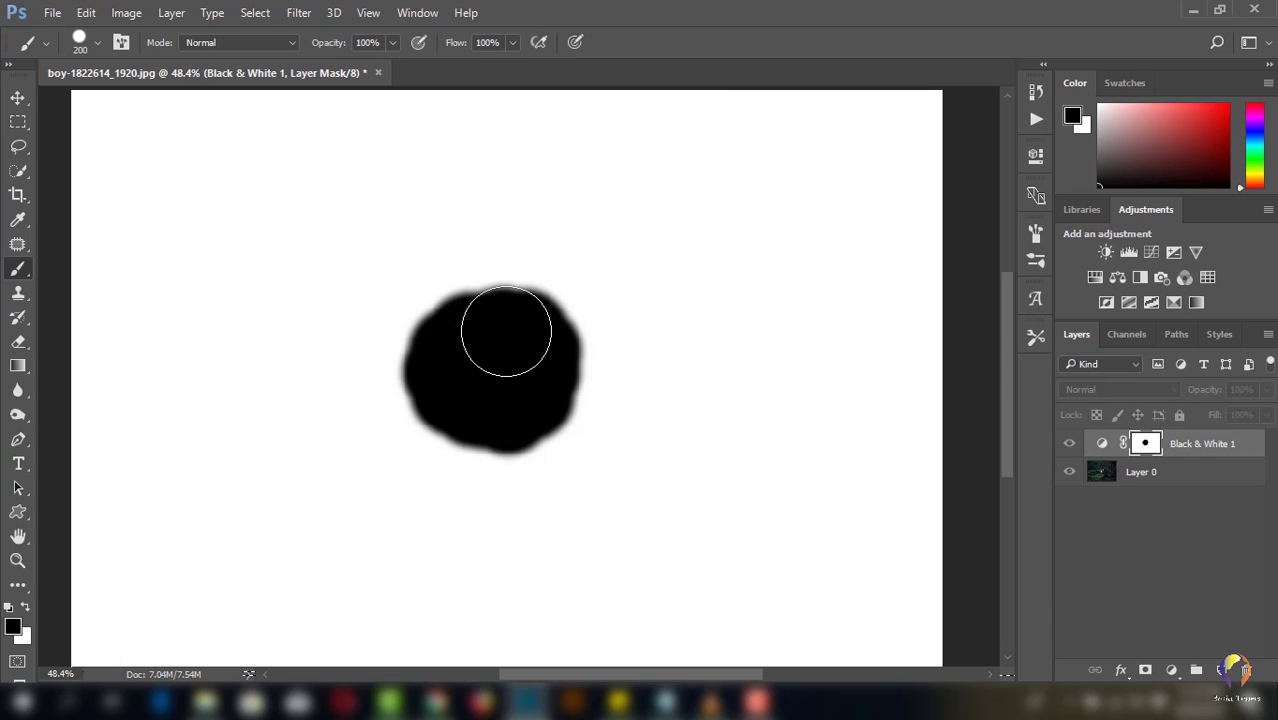
pyautogui.moveTo(506, 327)
pyautogui.mouseDown()
pyautogui.moveTo(528, 430)
pyautogui.moveTo(565, 371)
pyautogui.moveTo(514, 285)
pyautogui.moveTo(428, 308)
pyautogui.moveTo(411, 385)
pyautogui.moveTo(445, 436)
pyautogui.moveTo(502, 451)
pyautogui.moveTo(553, 425)
pyautogui.moveTo(573, 365)
pyautogui.moveTo(556, 322)
pyautogui.moveTo(576, 325)
pyautogui.moveTo(582, 388)
pyautogui.moveTo(548, 445)
pyautogui.mouseUp()
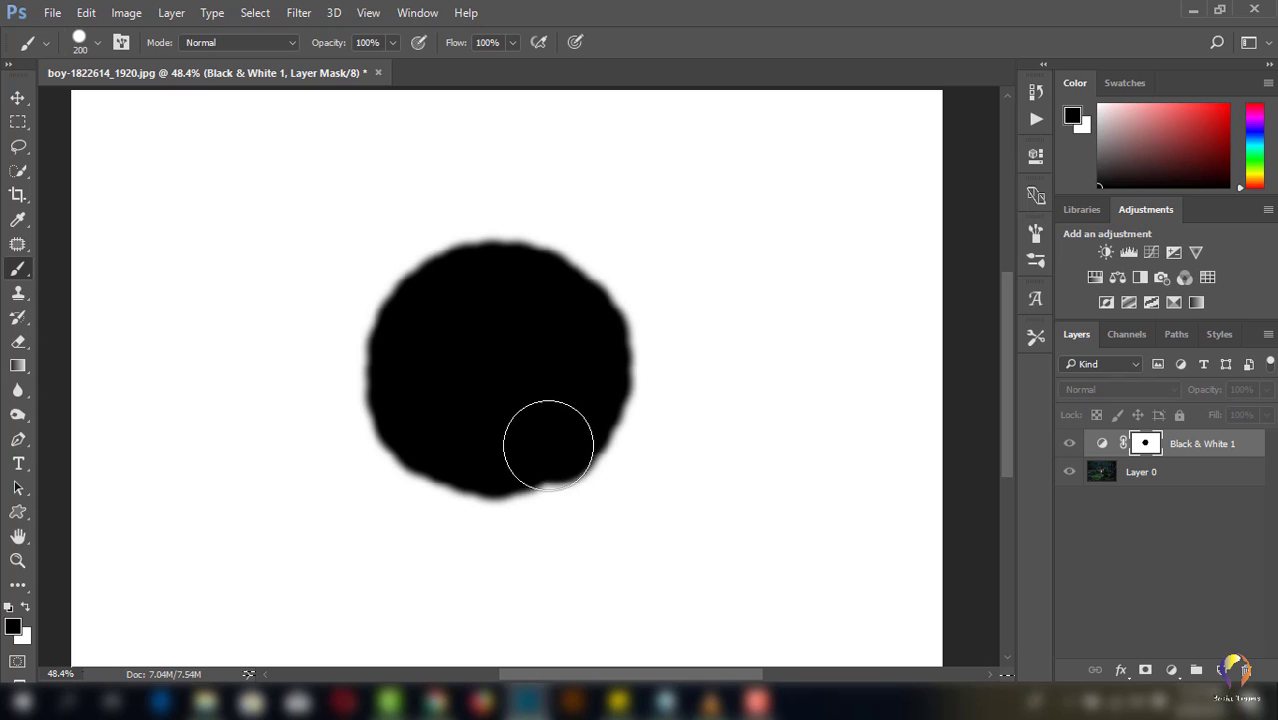
pyautogui.click(1102, 443)
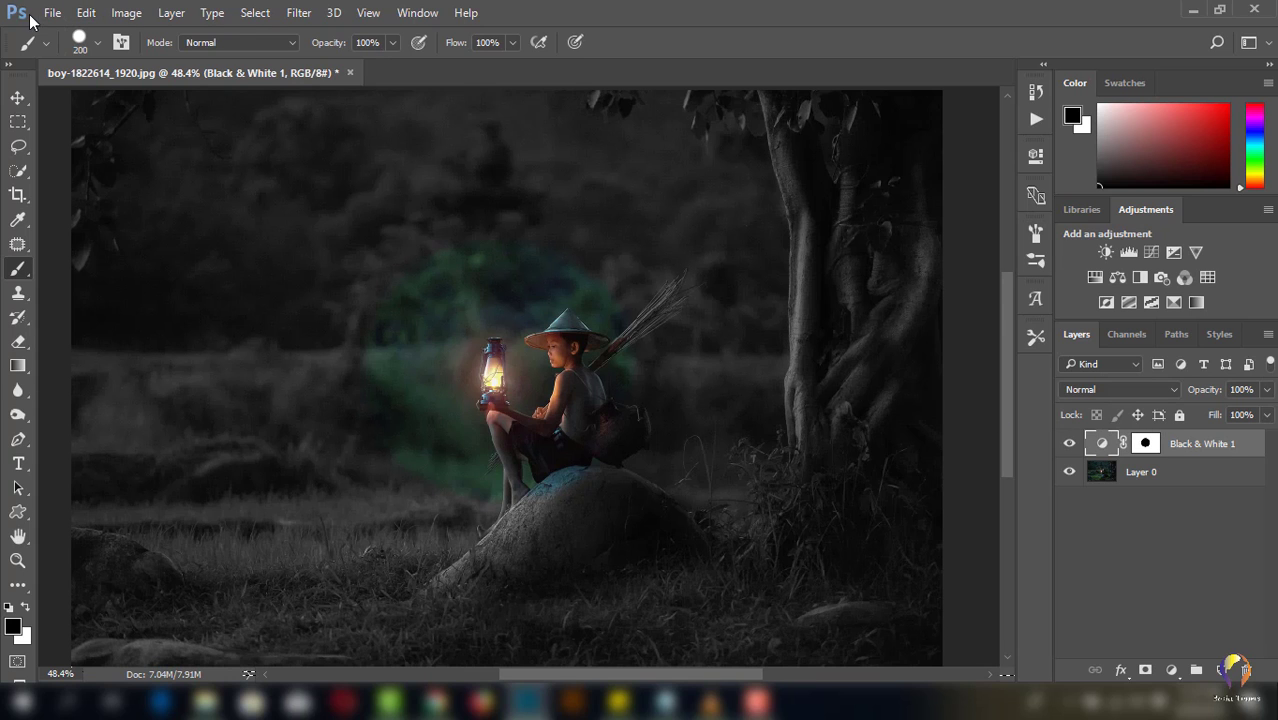
# Step: Export the widest-glow image as 4.gif via Save for Web (Legacy), then undo so the mask is all white
pyautogui.click(45, 17)
pyautogui.moveTo(71, 283)
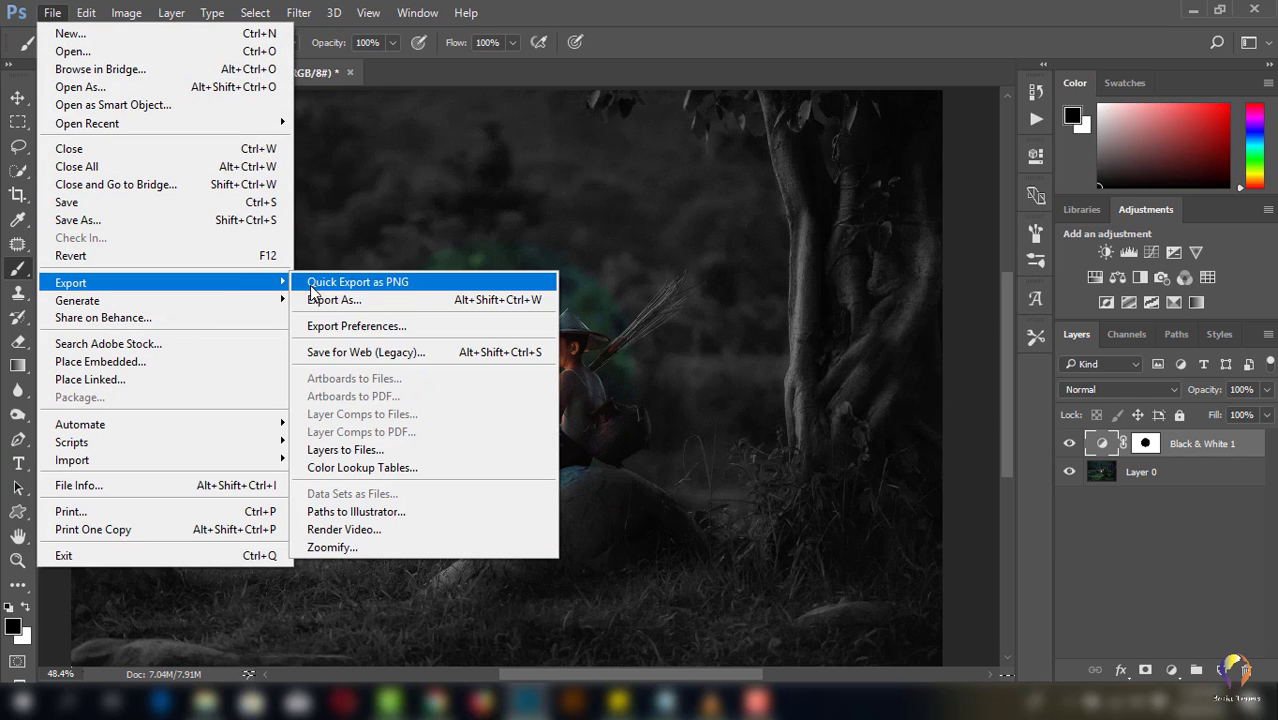
pyautogui.click(352, 354)
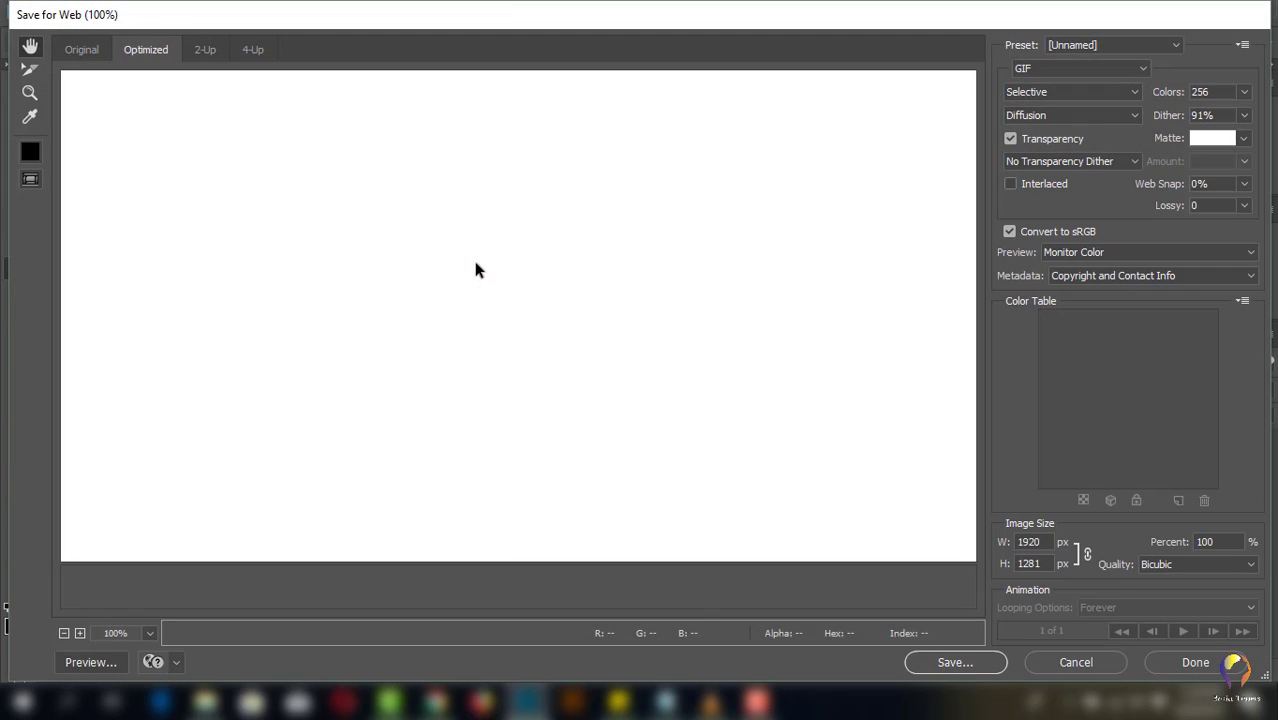
pyautogui.click(975, 662)
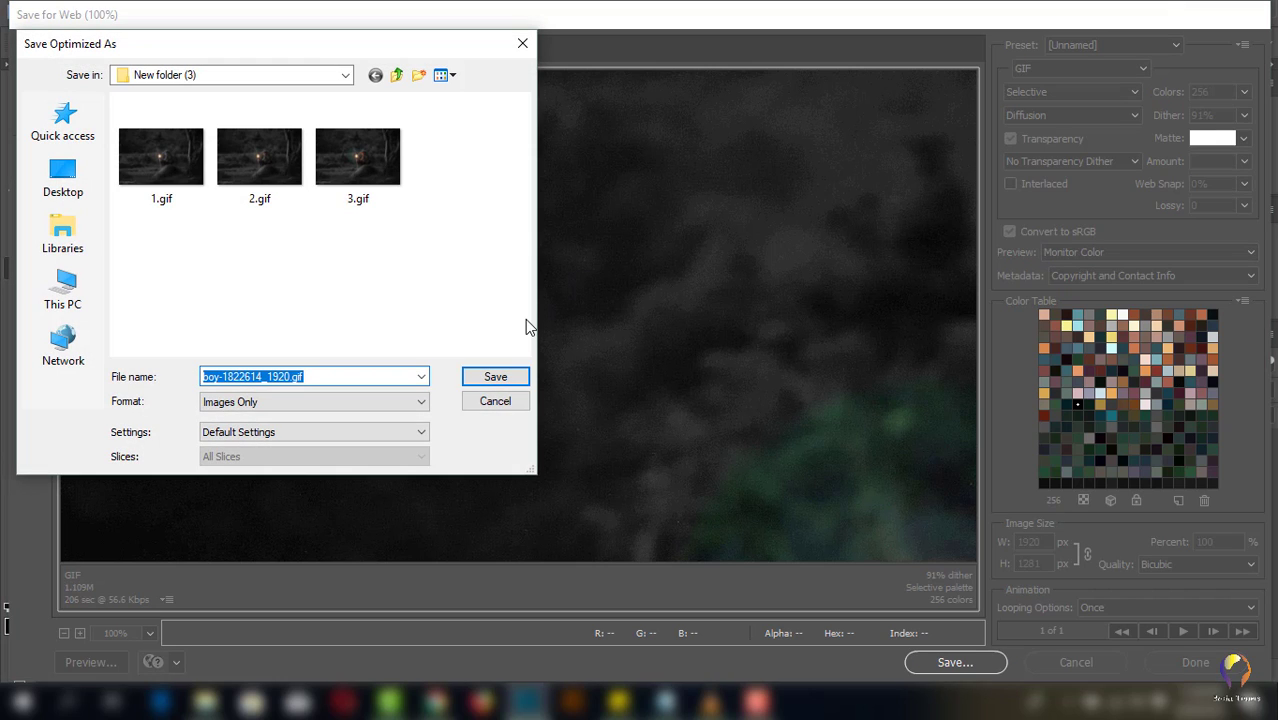
pyautogui.write('4')
pyautogui.click(505, 378)
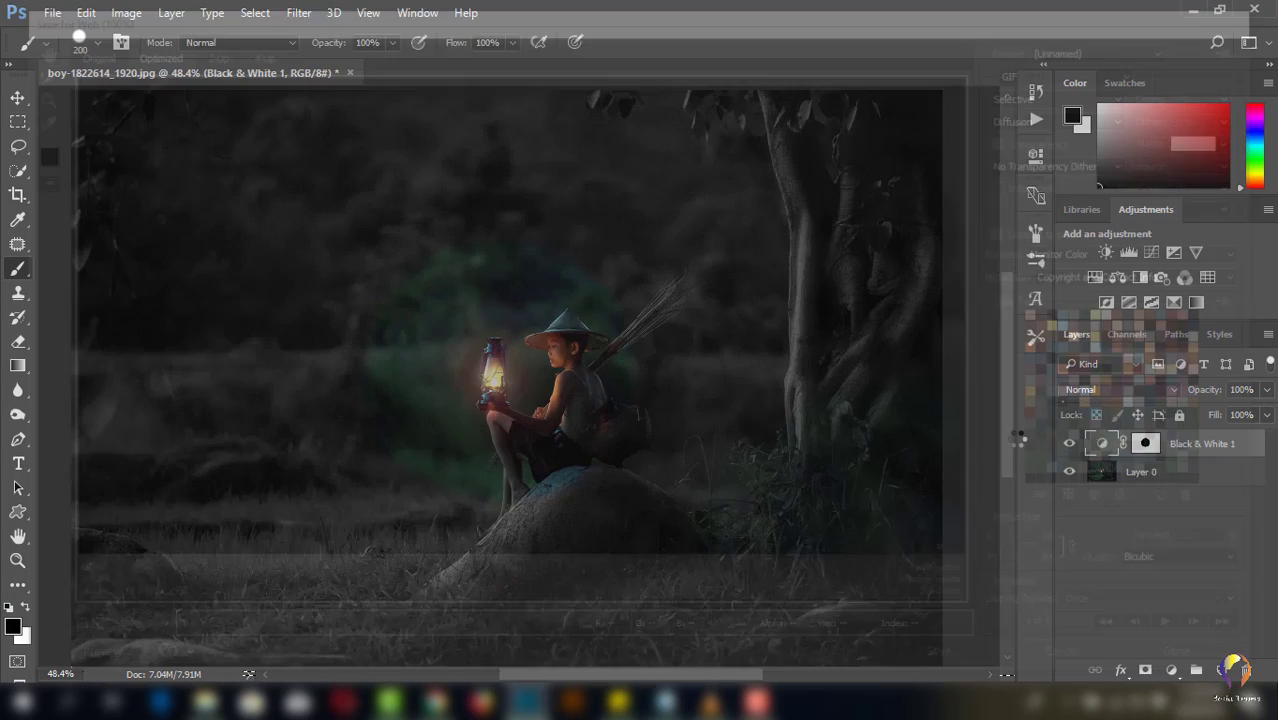
pyautogui.hotkey('ctrl', 'z')
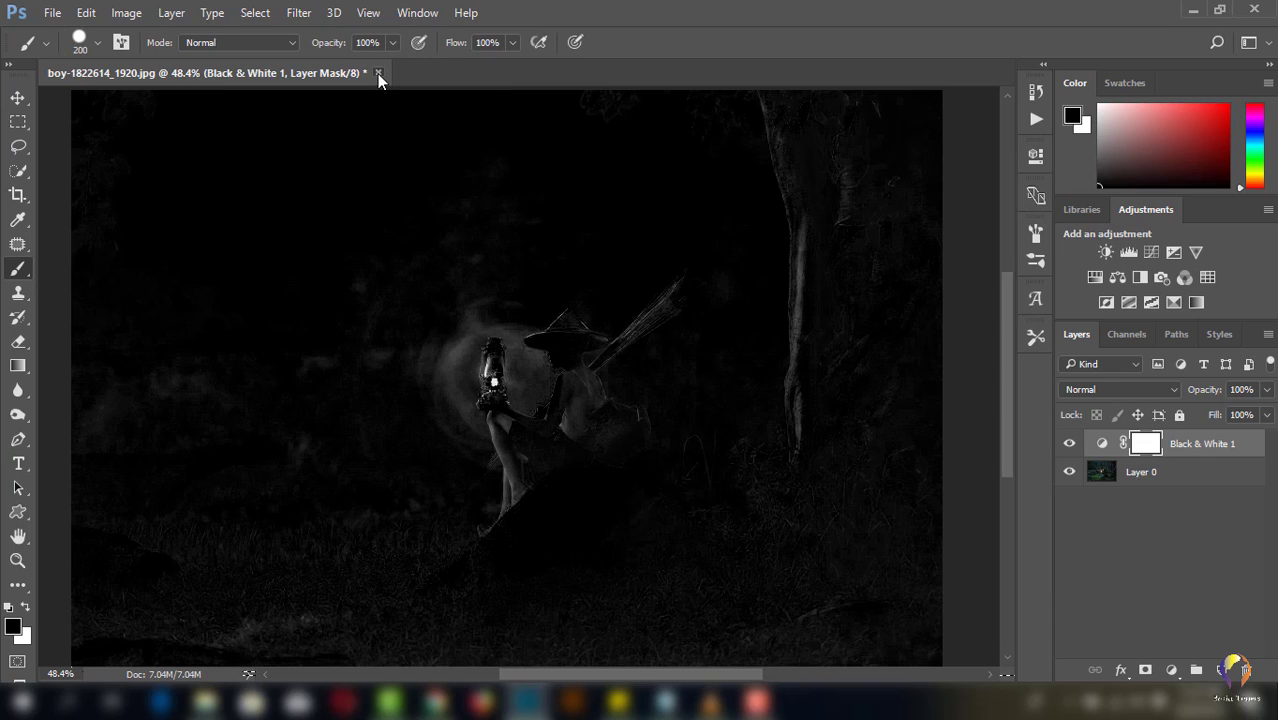
# Step: Close the edited photo without saving, switch to the Move tool, and minimize Photoshop
pyautogui.click(377, 73)
pyautogui.click(643, 280)
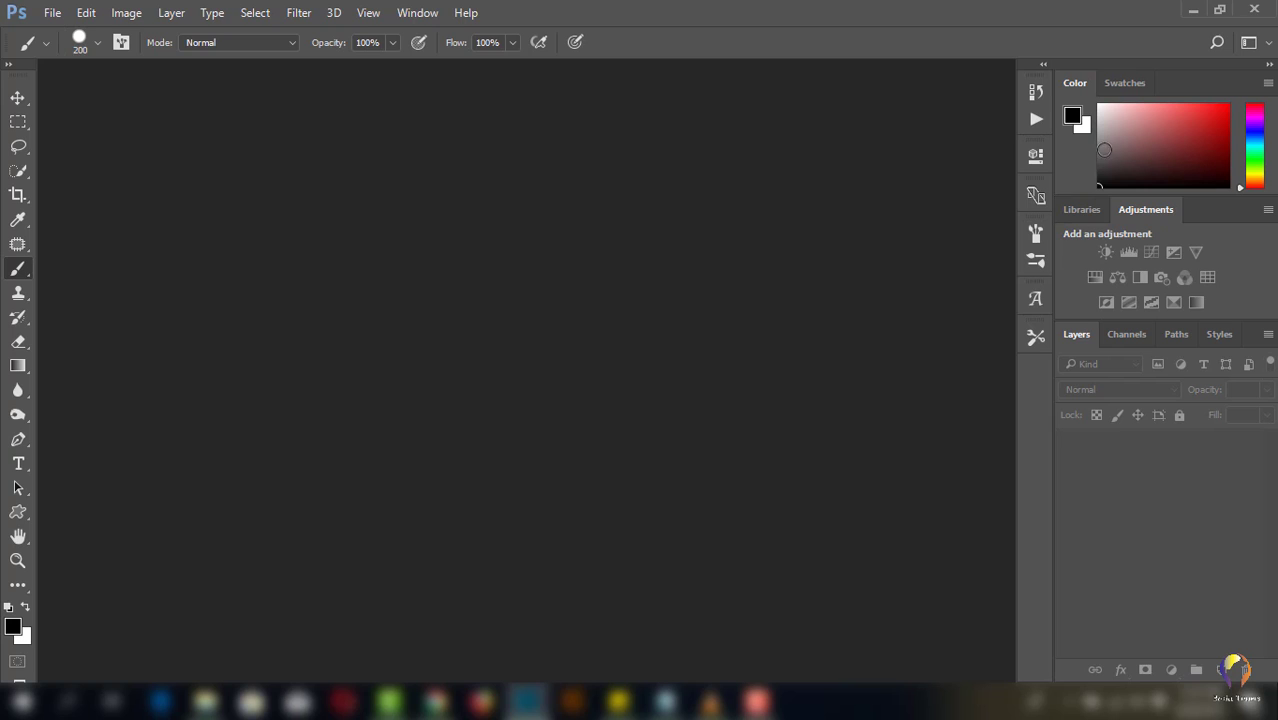
pyautogui.press('v')
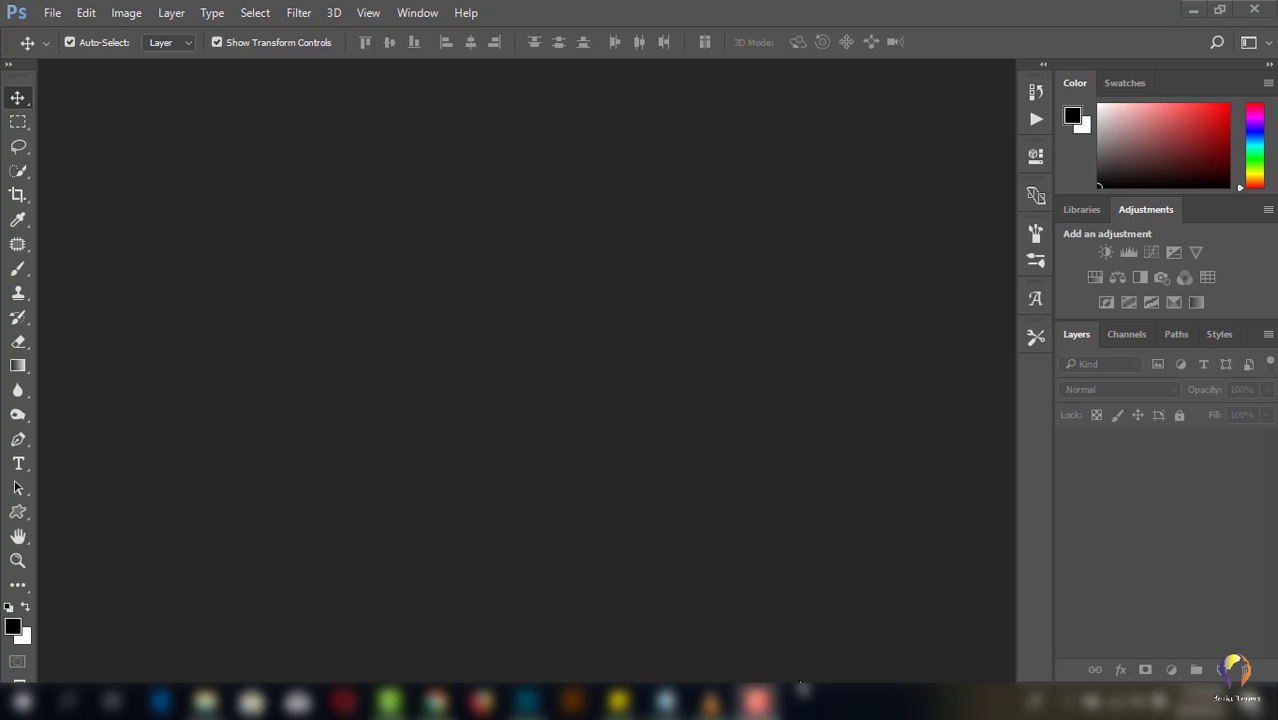
pyautogui.click(1191, 12)
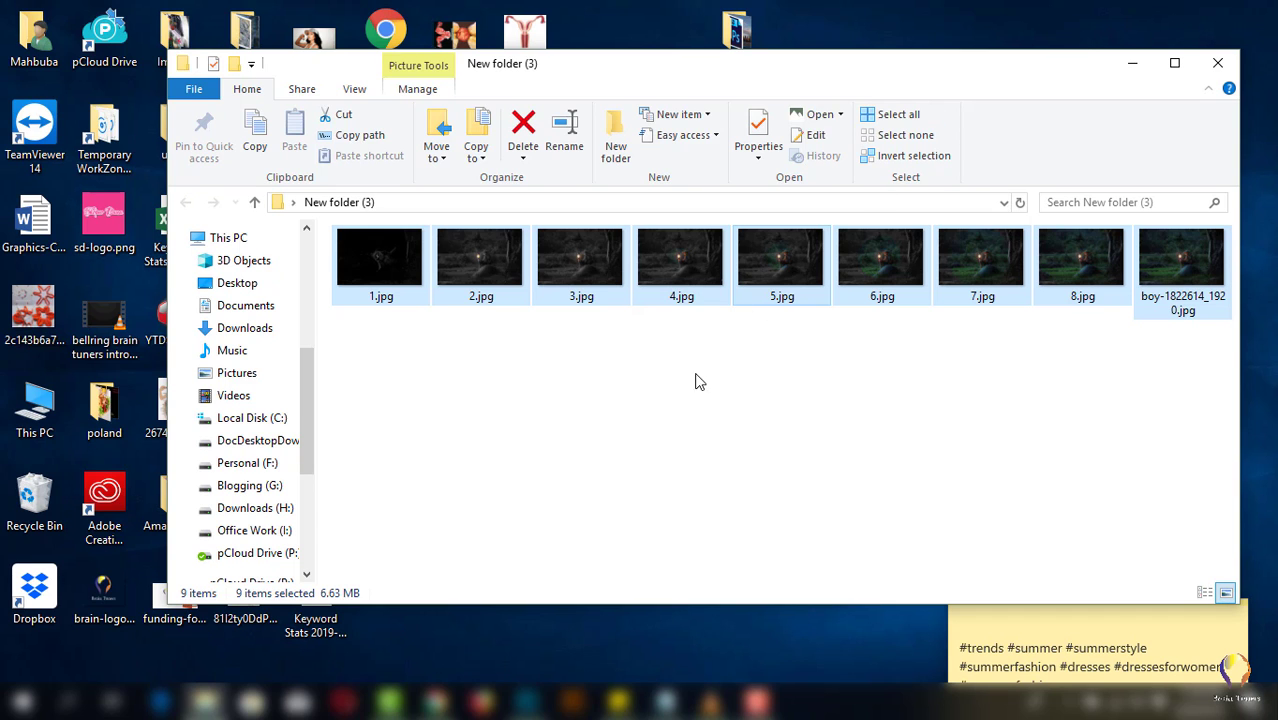
# Step: Drag the selected 1–8 frame images and the boy photo onto Photoshop to open all nine
pyautogui.moveTo(676, 287)
pyautogui.mouseDown()
pyautogui.moveTo(496, 386)
pyautogui.moveTo(484, 349)
pyautogui.mouseUp()
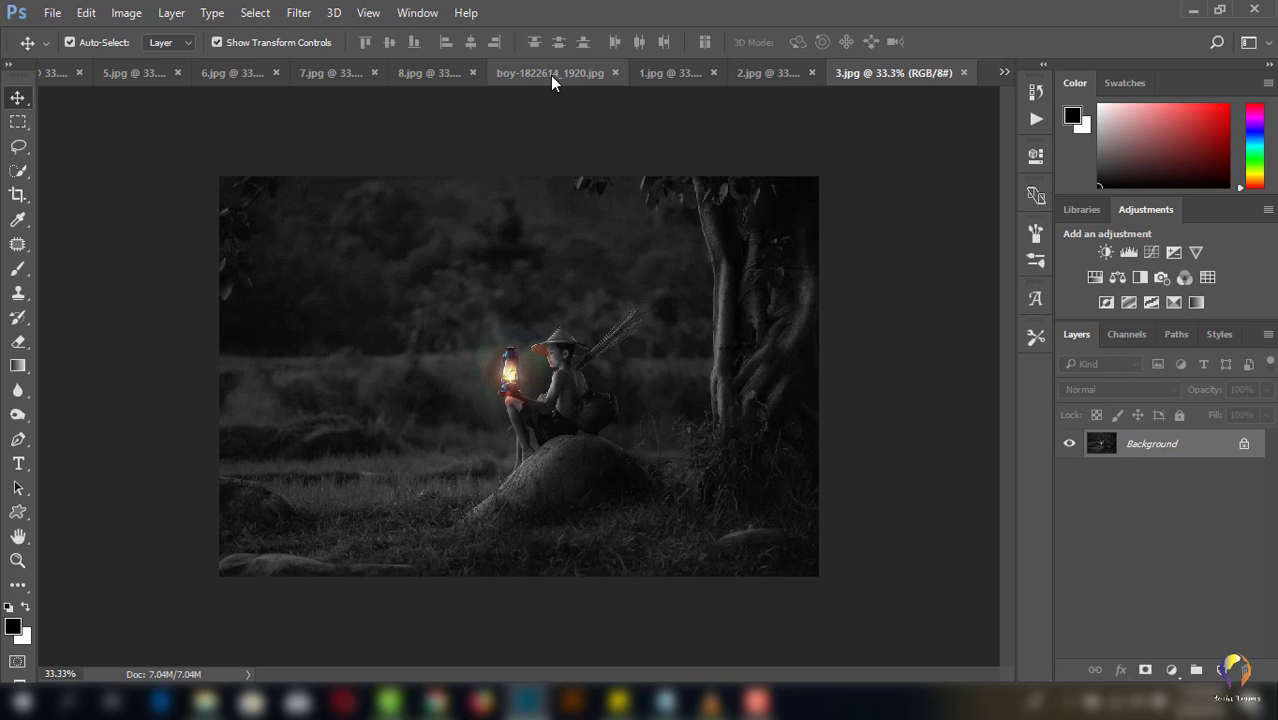
# Step: Move the boy-1822614 tab to the end of the tab bar and show 1.jpg
pyautogui.click(522, 73)
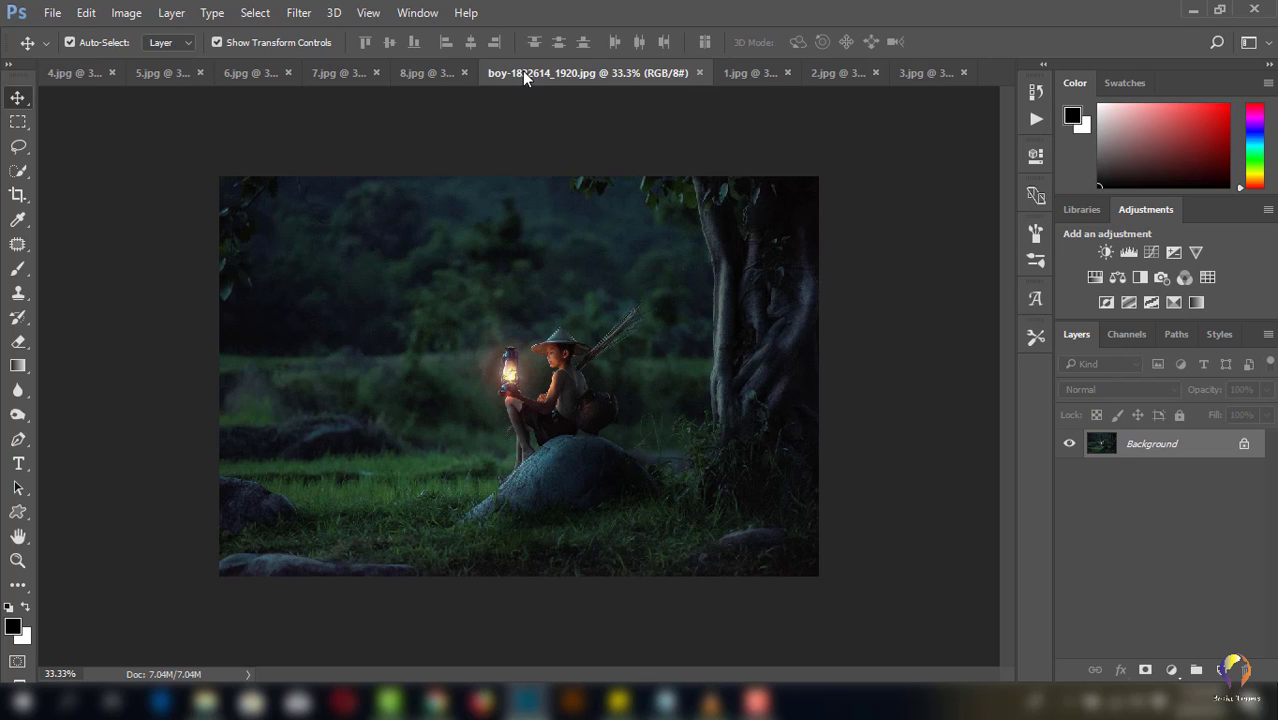
pyautogui.moveTo(523, 73)
pyautogui.mouseDown()
pyautogui.moveTo(543, 77)
pyautogui.moveTo(654, 237)
pyautogui.mouseUp()
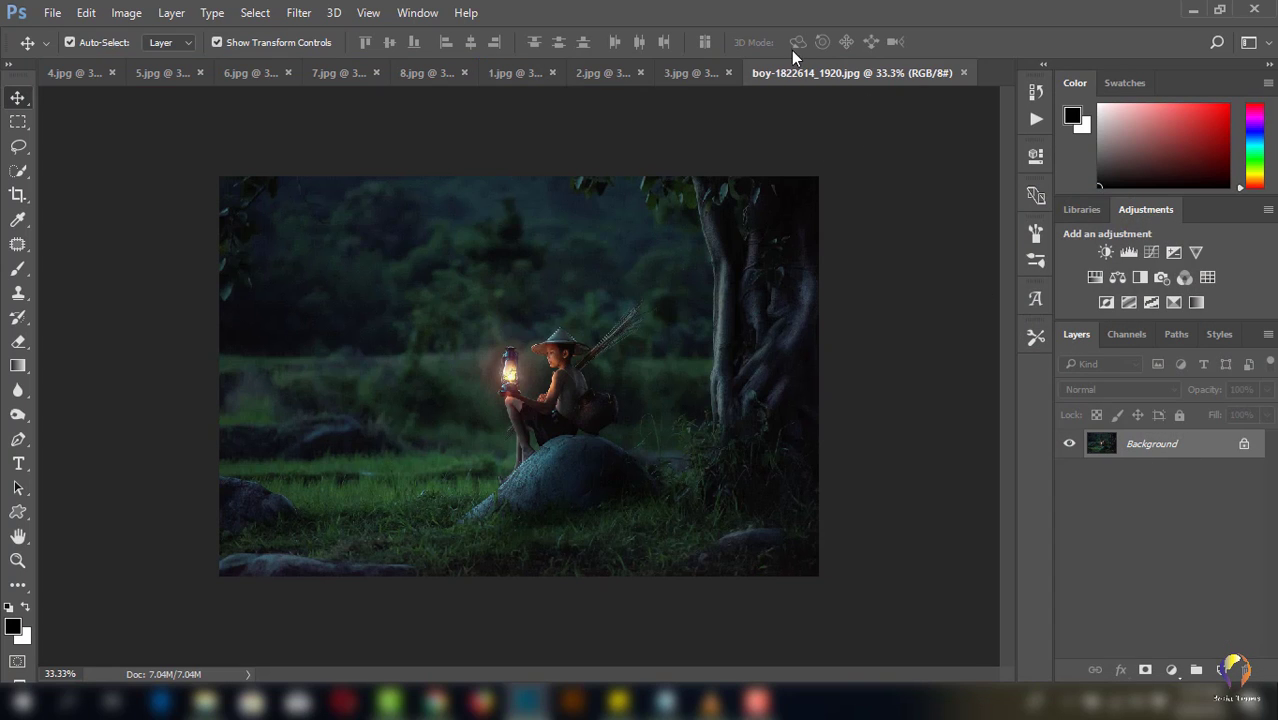
pyautogui.click(489, 74)
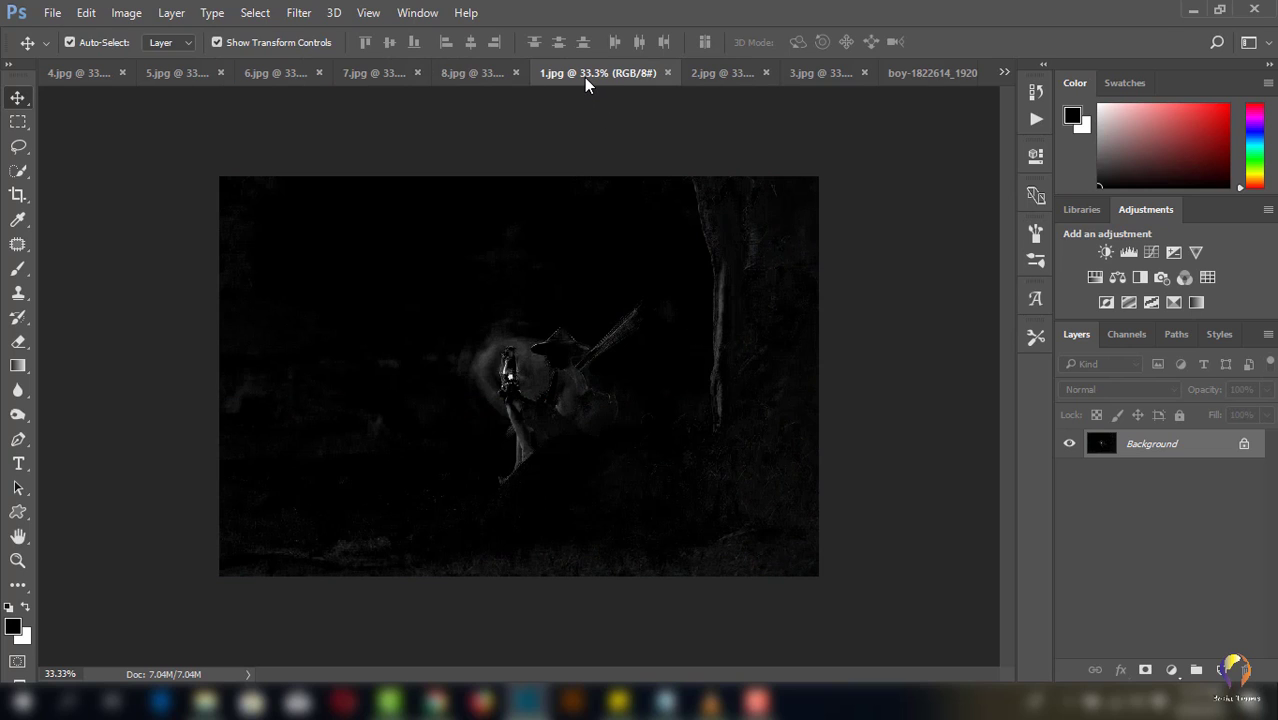
# Step: Drag frame 1.jpg into the boy photo, close its document, and name the layer 1
pyautogui.moveTo(586, 77); pyautogui.dragTo(672, 130)
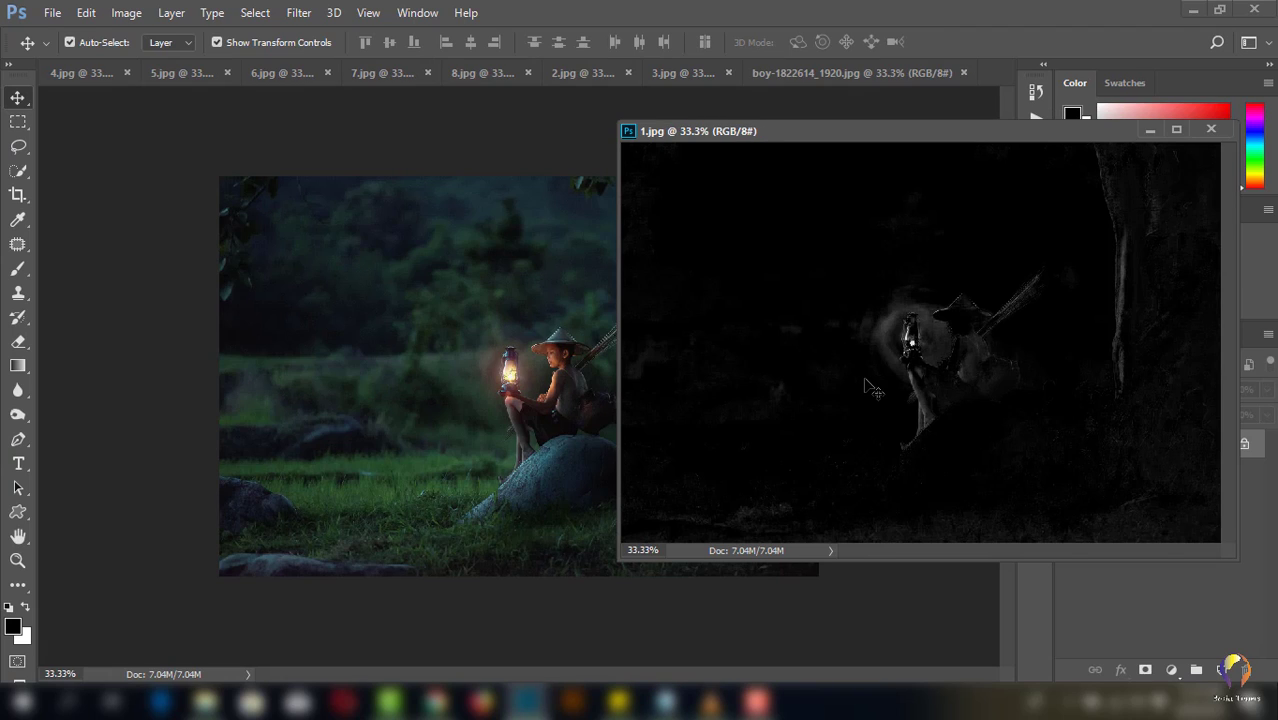
pyautogui.moveTo(866, 384); pyautogui.dragTo(505, 385)
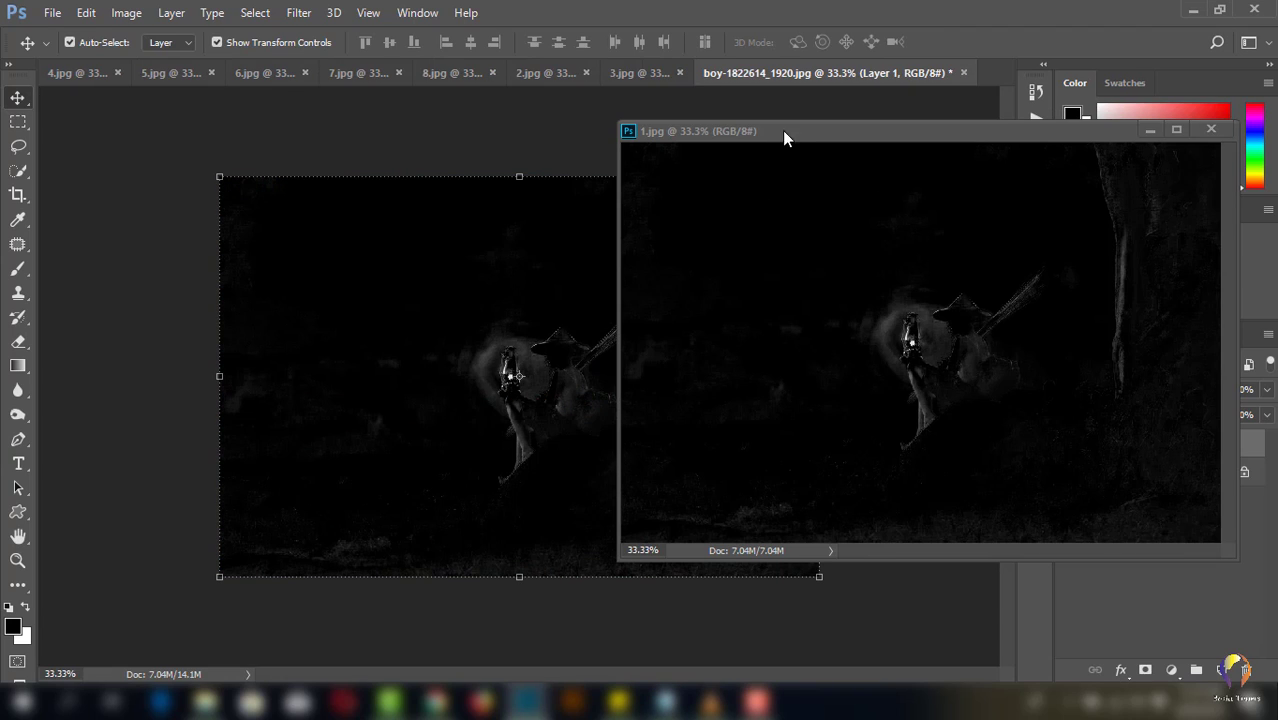
pyautogui.moveTo(789, 129); pyautogui.dragTo(632, 128)
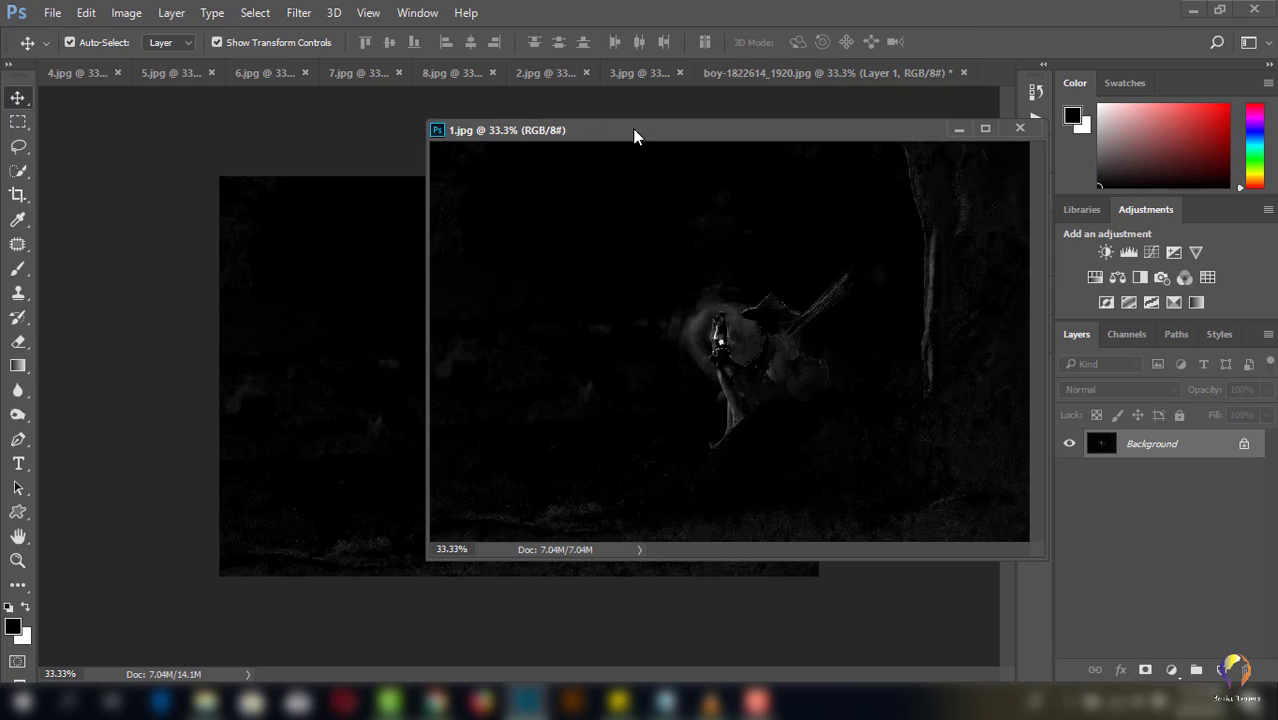
pyautogui.click(1018, 129)
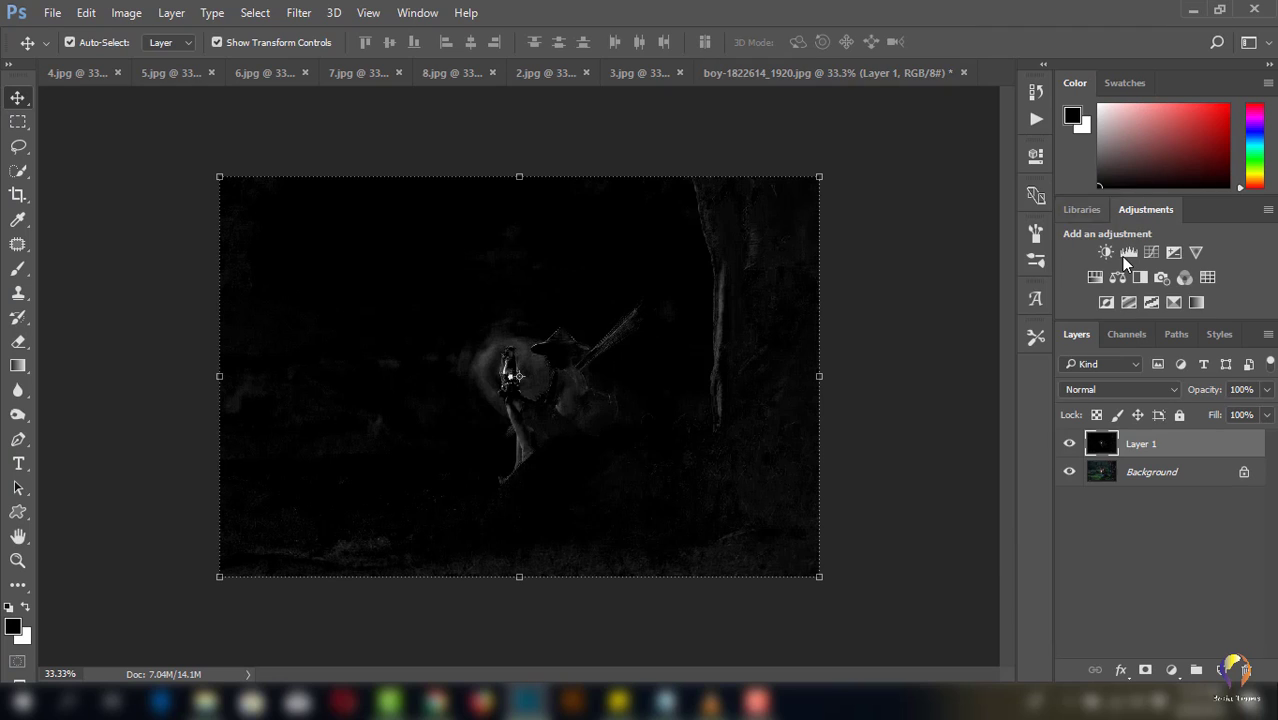
pyautogui.doubleClick(1155, 448)
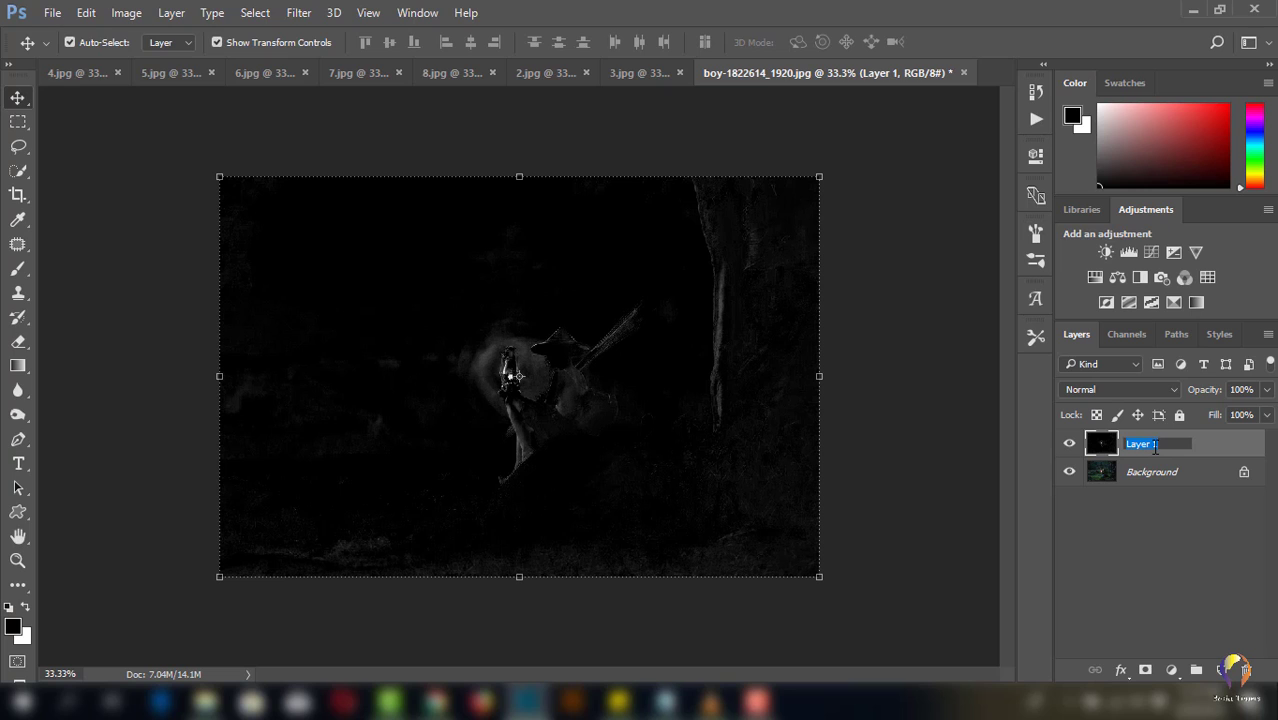
pyautogui.write('1')
pyautogui.click(1135, 556)
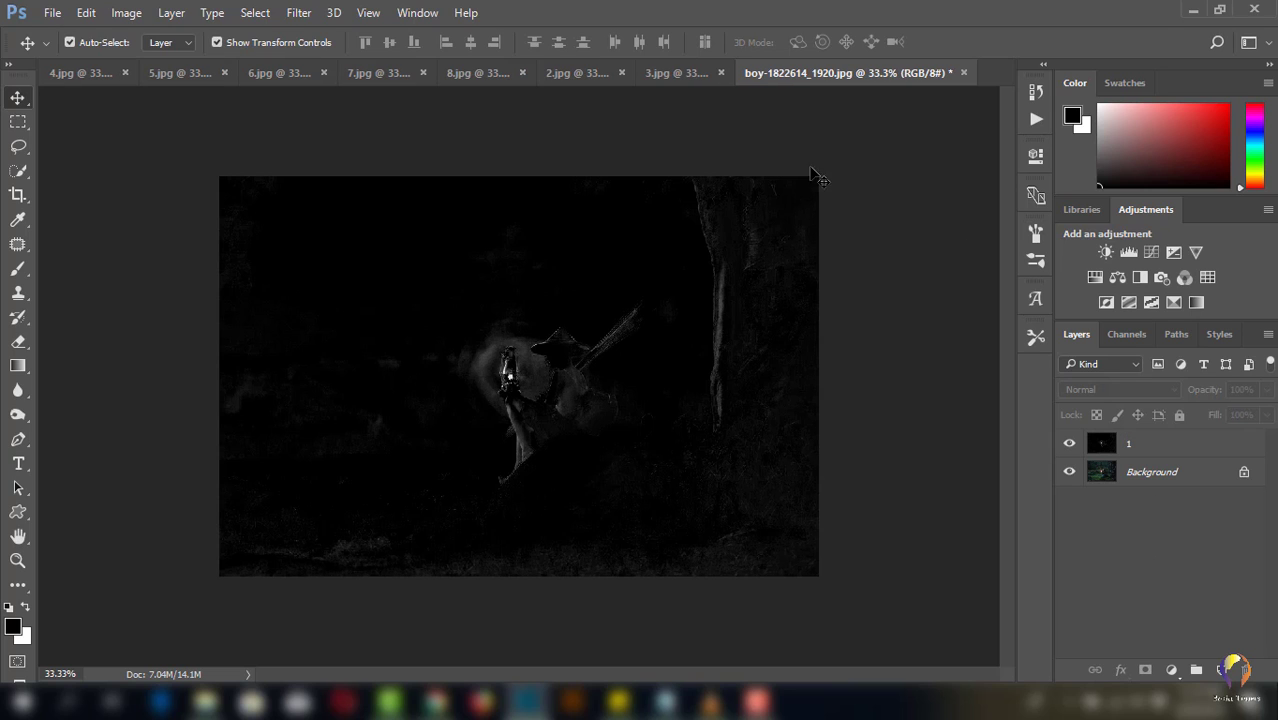
# Step: Add frame 2.jpg to the boy photo as a layer named 2
pyautogui.click(549, 74)
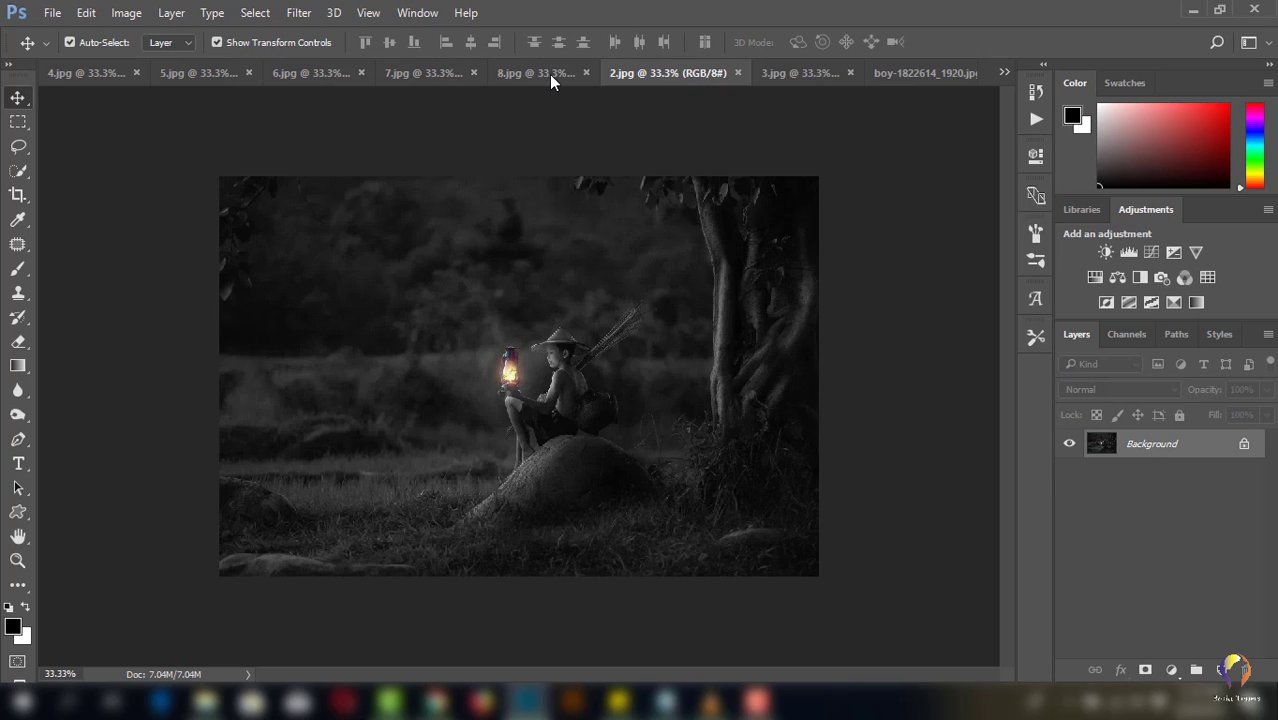
pyautogui.moveTo(635, 75); pyautogui.dragTo(736, 137)
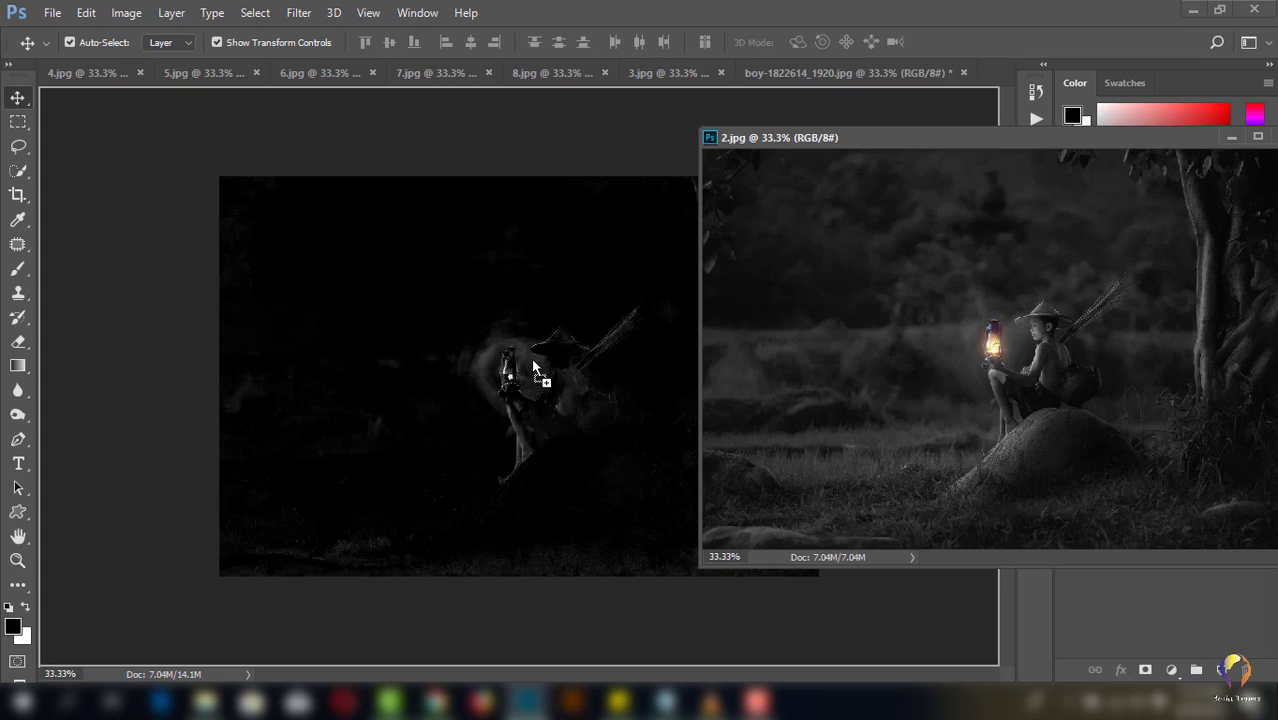
pyautogui.moveTo(898, 355); pyautogui.dragTo(533, 365)
pyautogui.click(990, 144)
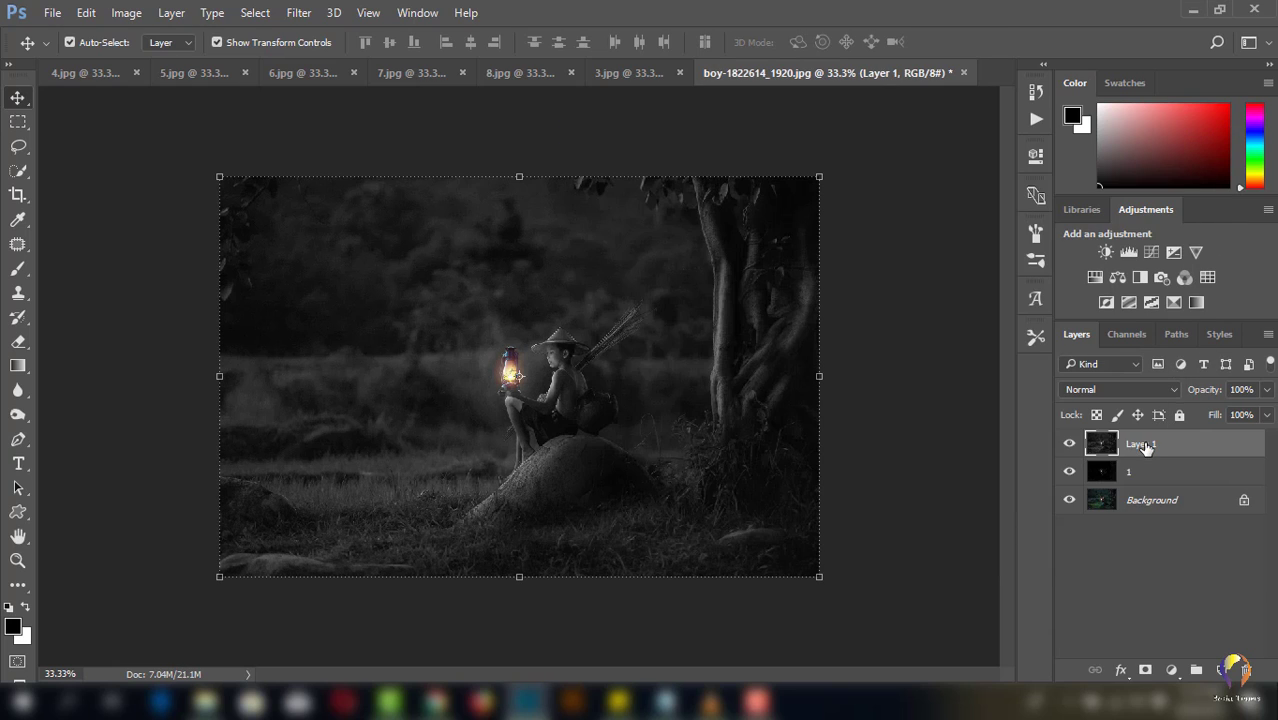
pyautogui.doubleClick(1146, 446)
pyautogui.write('2')
pyautogui.press('Return')
# Step: Add frame 3.jpg to the boy photo, close its document, and name the layer 3
pyautogui.moveTo(645, 75); pyautogui.dragTo(792, 120)
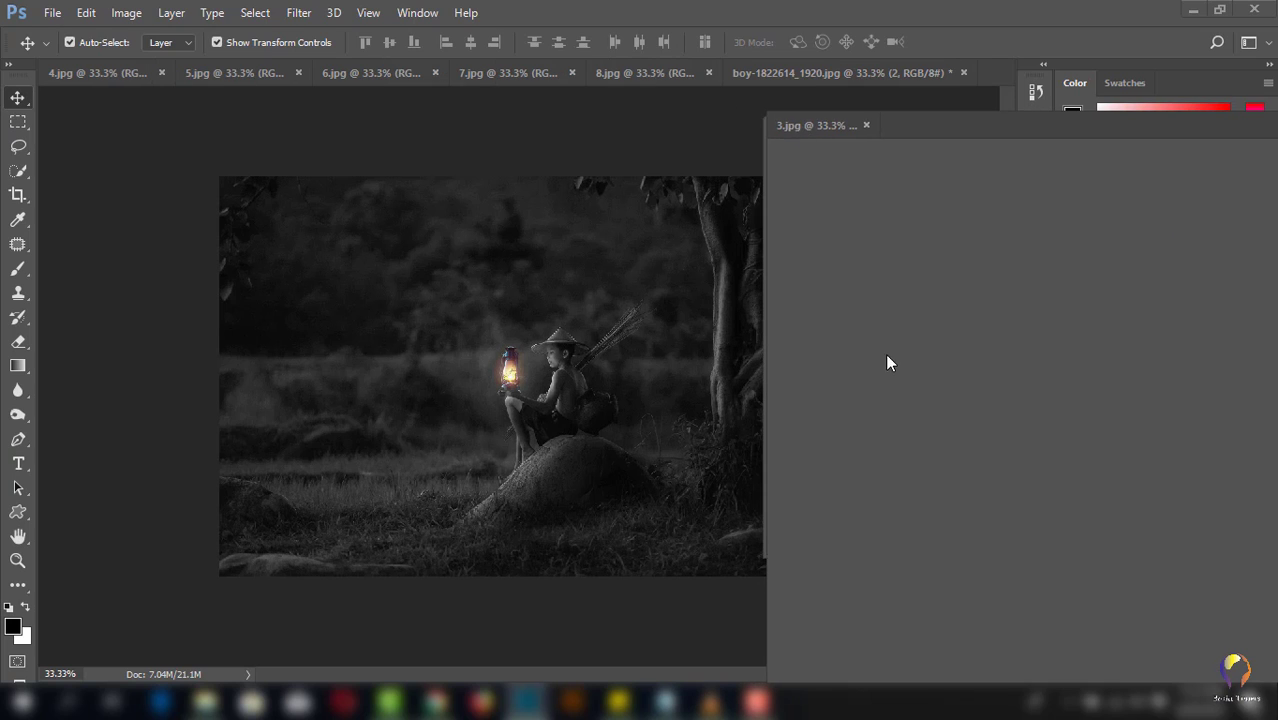
pyautogui.moveTo(870, 374); pyautogui.dragTo(650, 375)
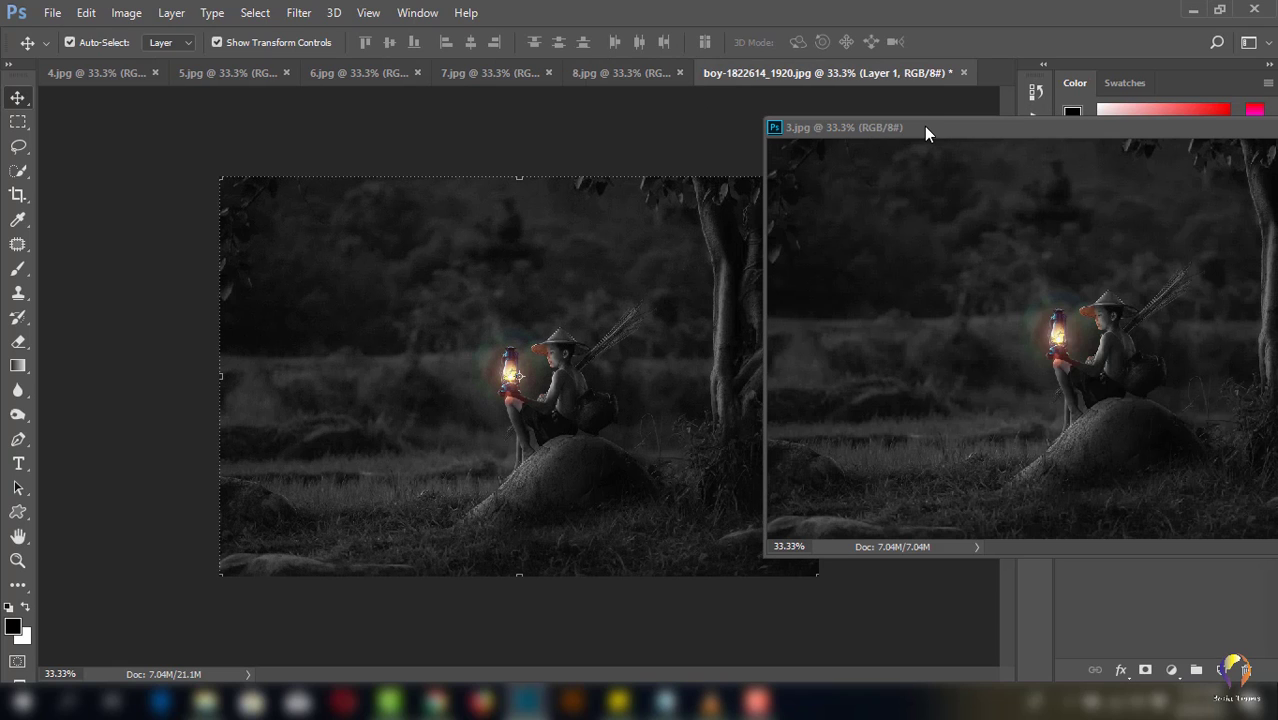
pyautogui.moveTo(935, 124); pyautogui.dragTo(690, 103)
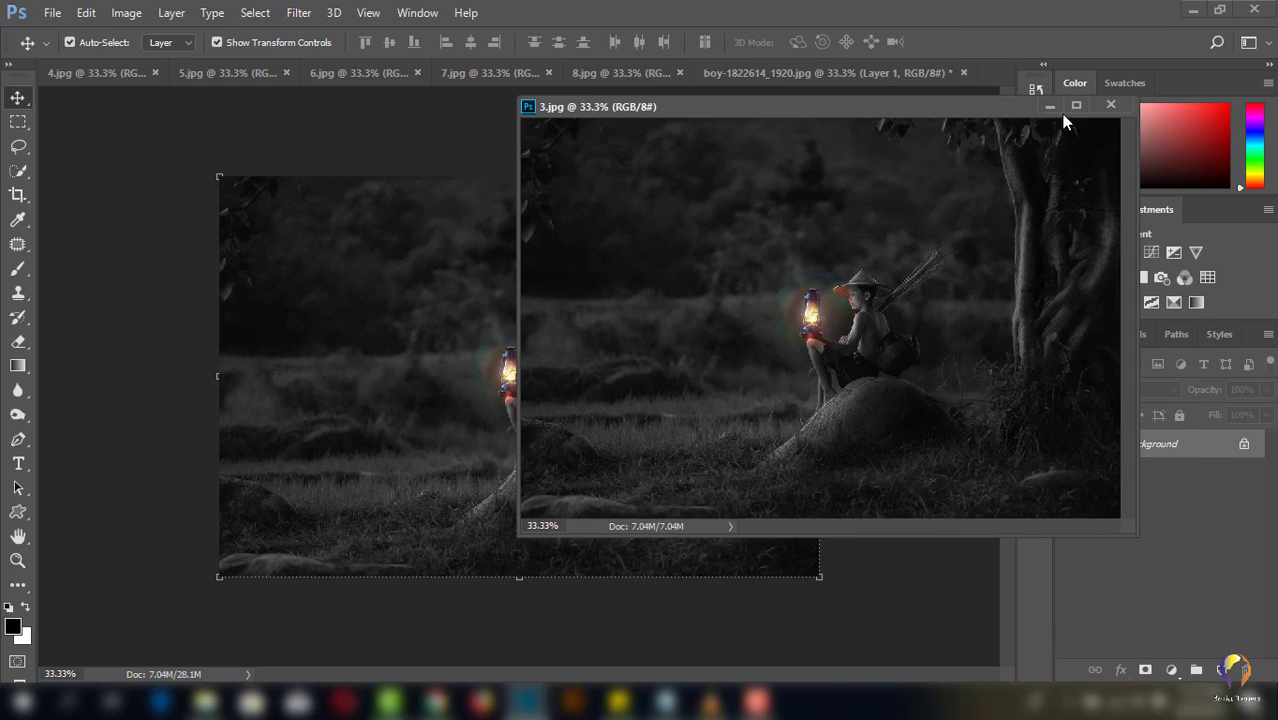
pyautogui.click(1112, 101)
pyautogui.doubleClick(1142, 444)
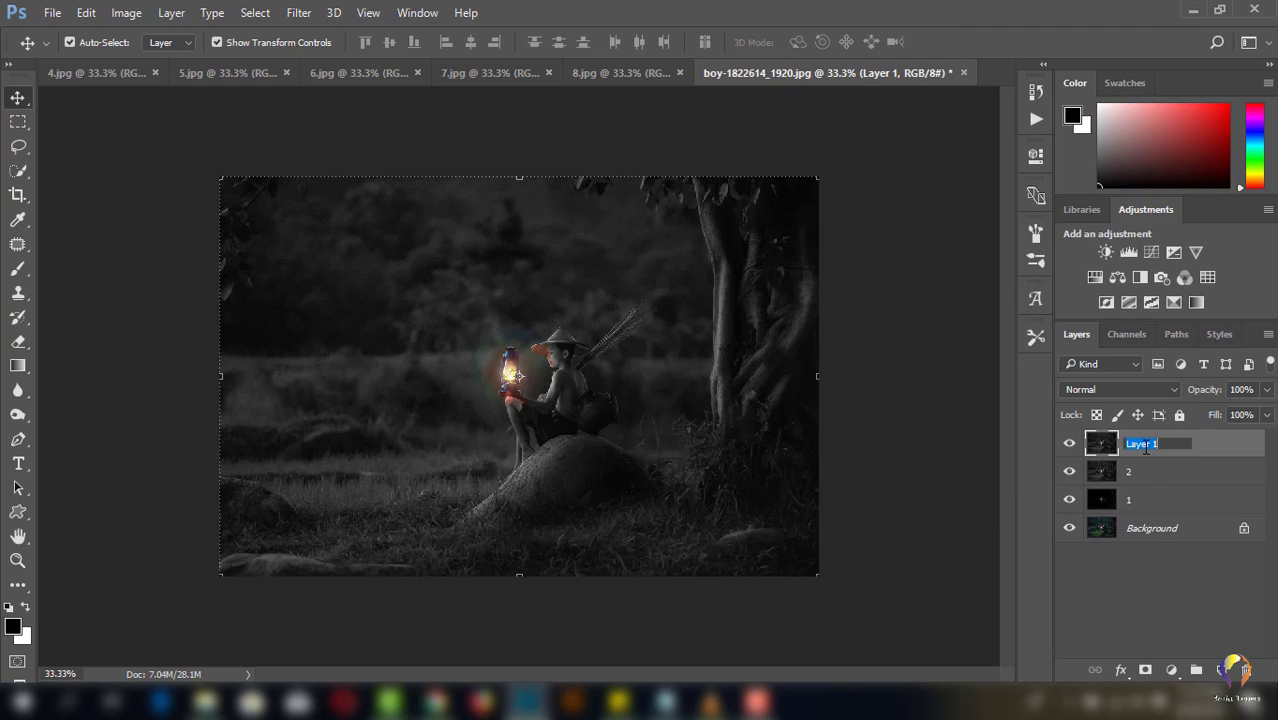
pyautogui.write('3')
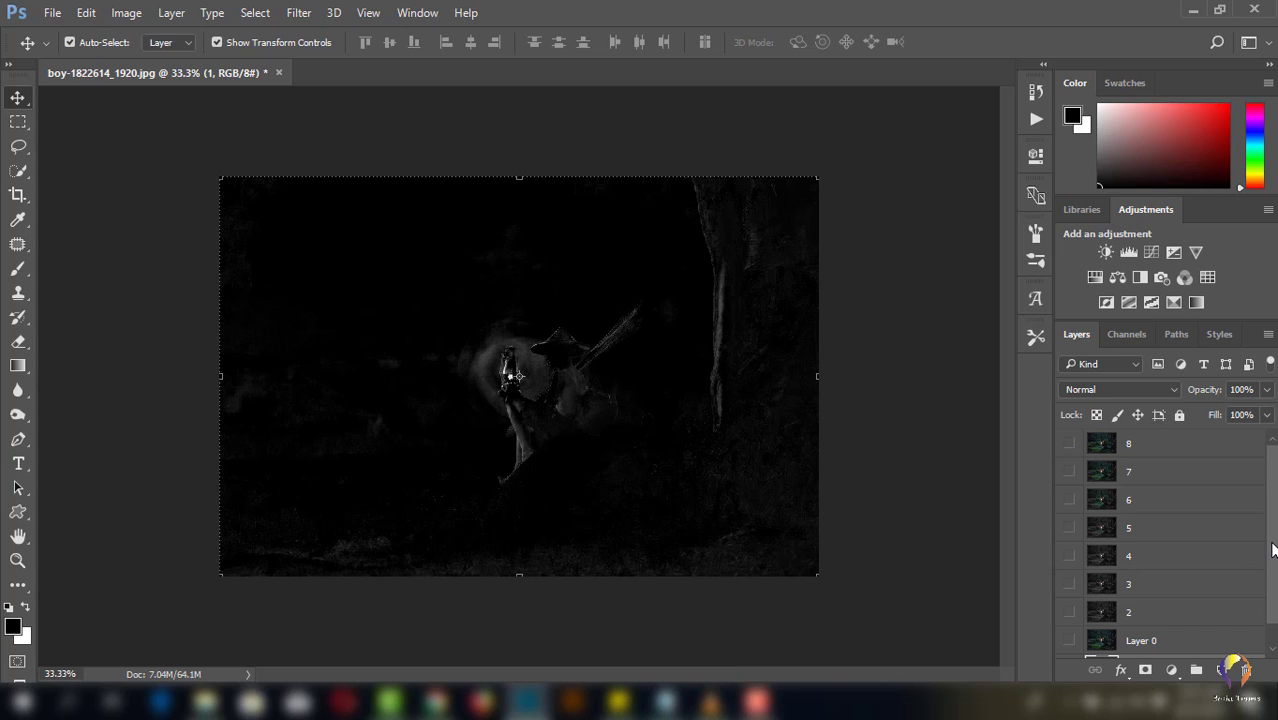
pyautogui.moveTo(1272, 549); pyautogui.dragTo(1270, 588)
pyautogui.moveTo(1066, 616); pyautogui.dragTo(1069, 443)
pyautogui.moveTo(1274, 574); pyautogui.dragTo(1262, 498)
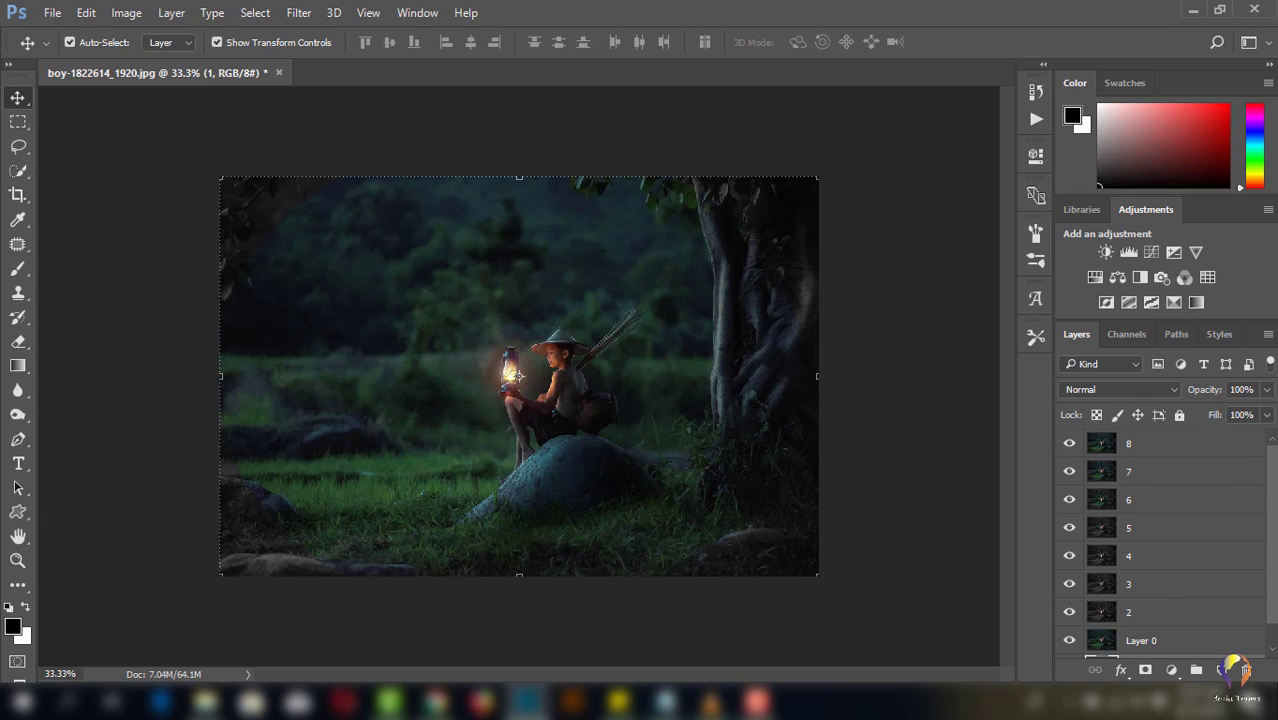
pyautogui.moveTo(1275, 487)
pyautogui.mouseDown()
pyautogui.moveTo(1268, 552)
pyautogui.moveTo(1176, 491)
pyautogui.mouseUp()
pyautogui.click(1077, 642)
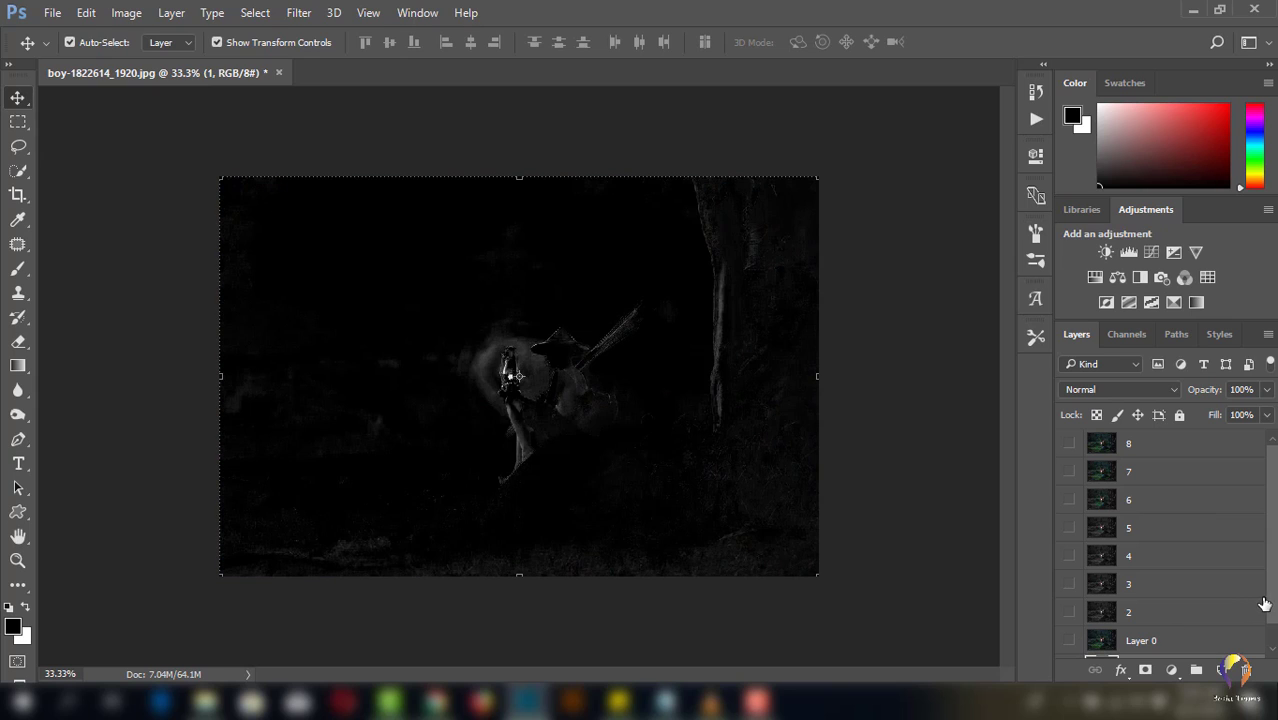
pyautogui.moveTo(1273, 608); pyautogui.dragTo(1270, 640)
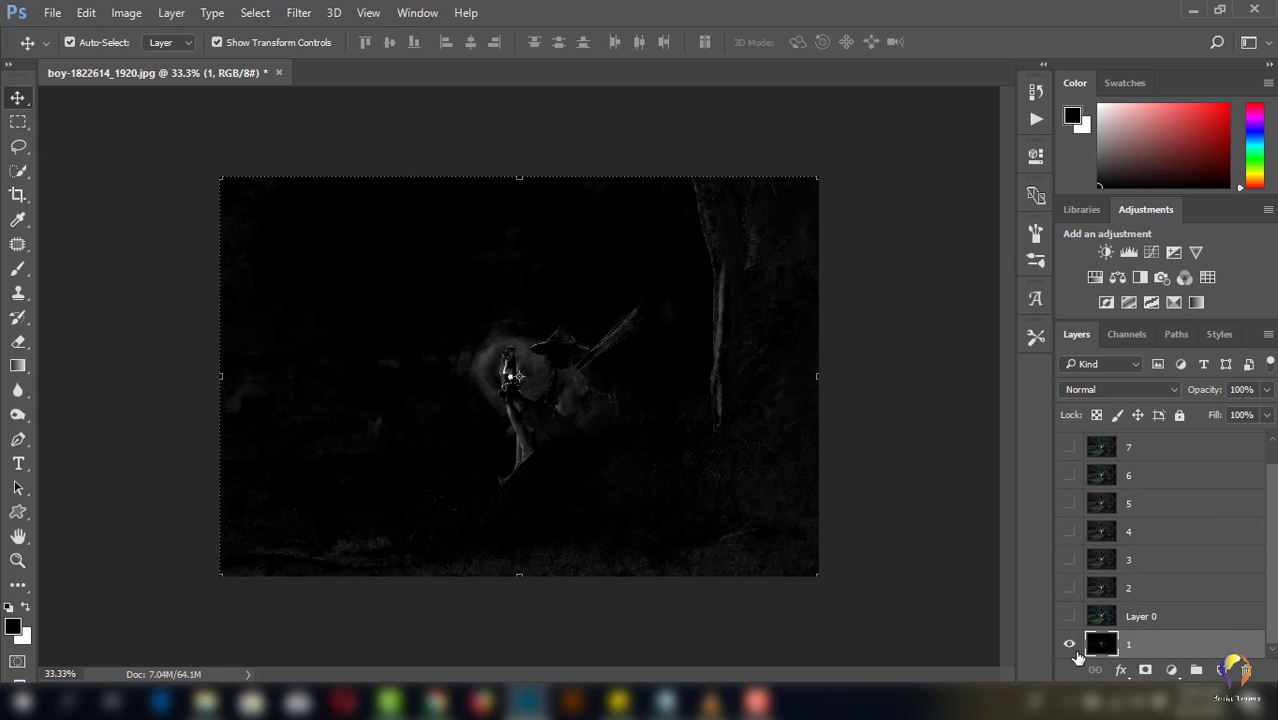
pyautogui.click(1070, 645)
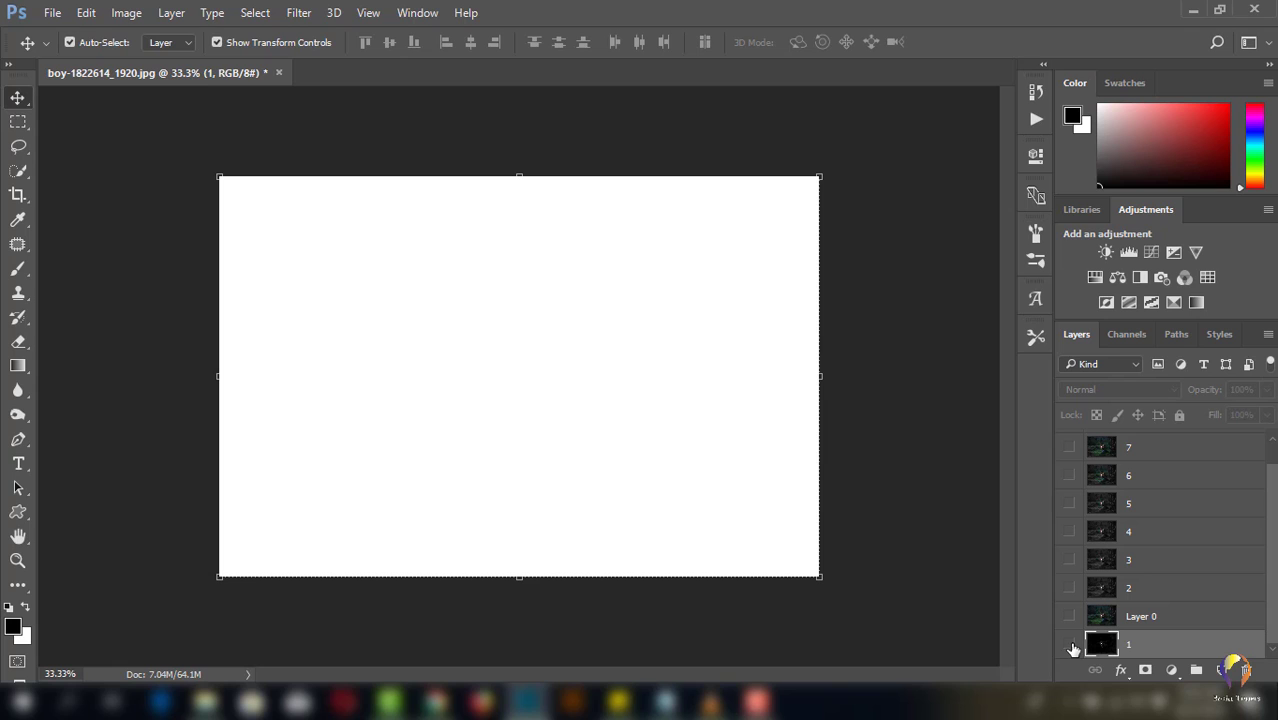
pyautogui.click(1071, 645)
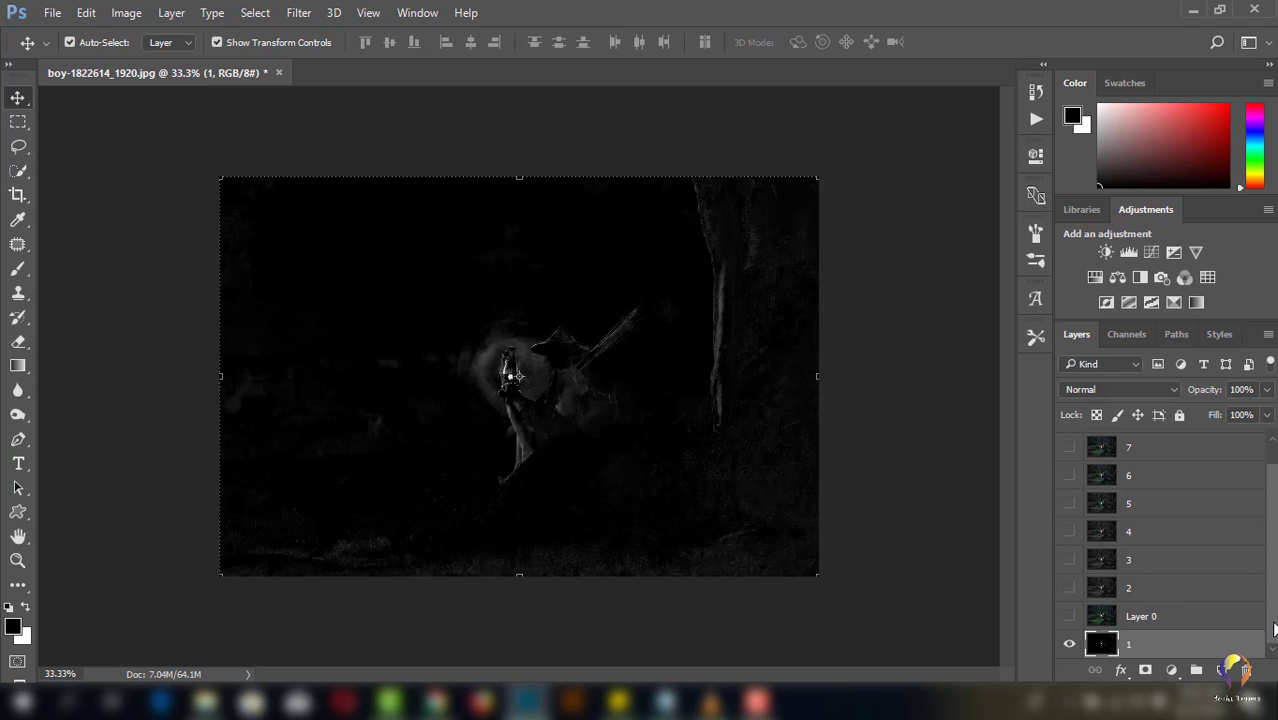
pyautogui.click(1069, 617)
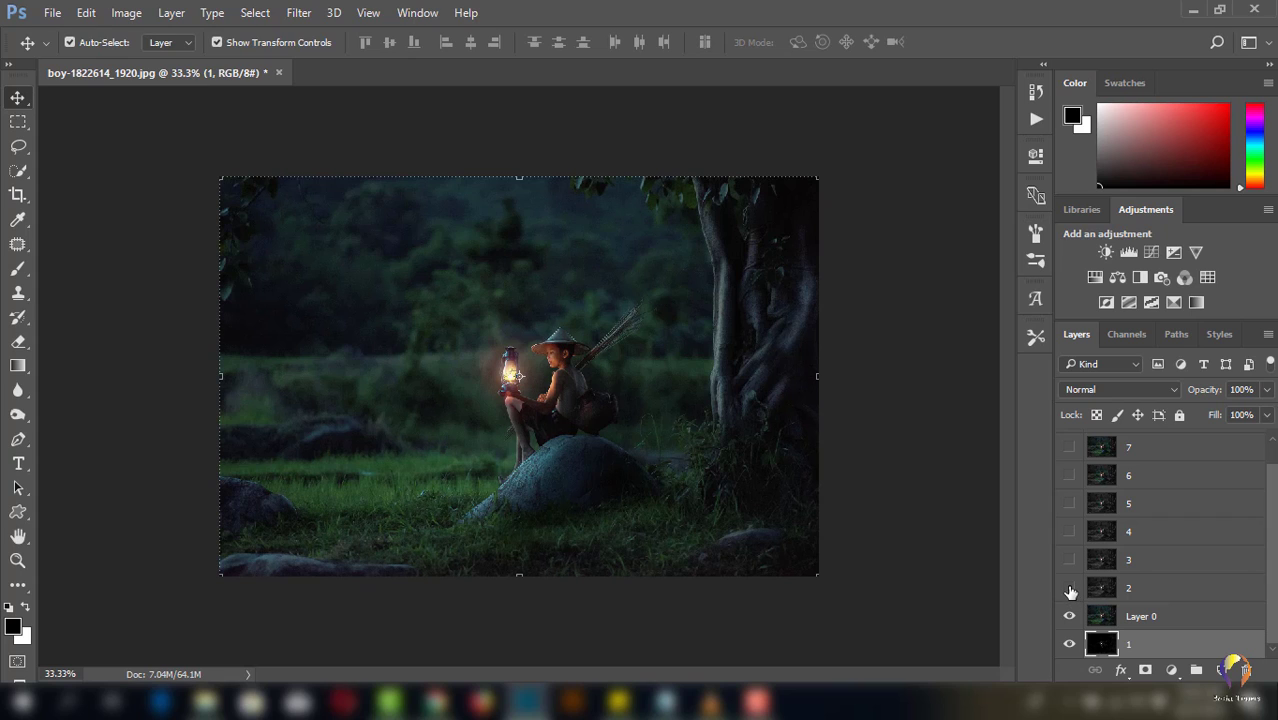
pyautogui.click(1068, 590)
pyautogui.click(1068, 590)
pyautogui.click(1069, 618)
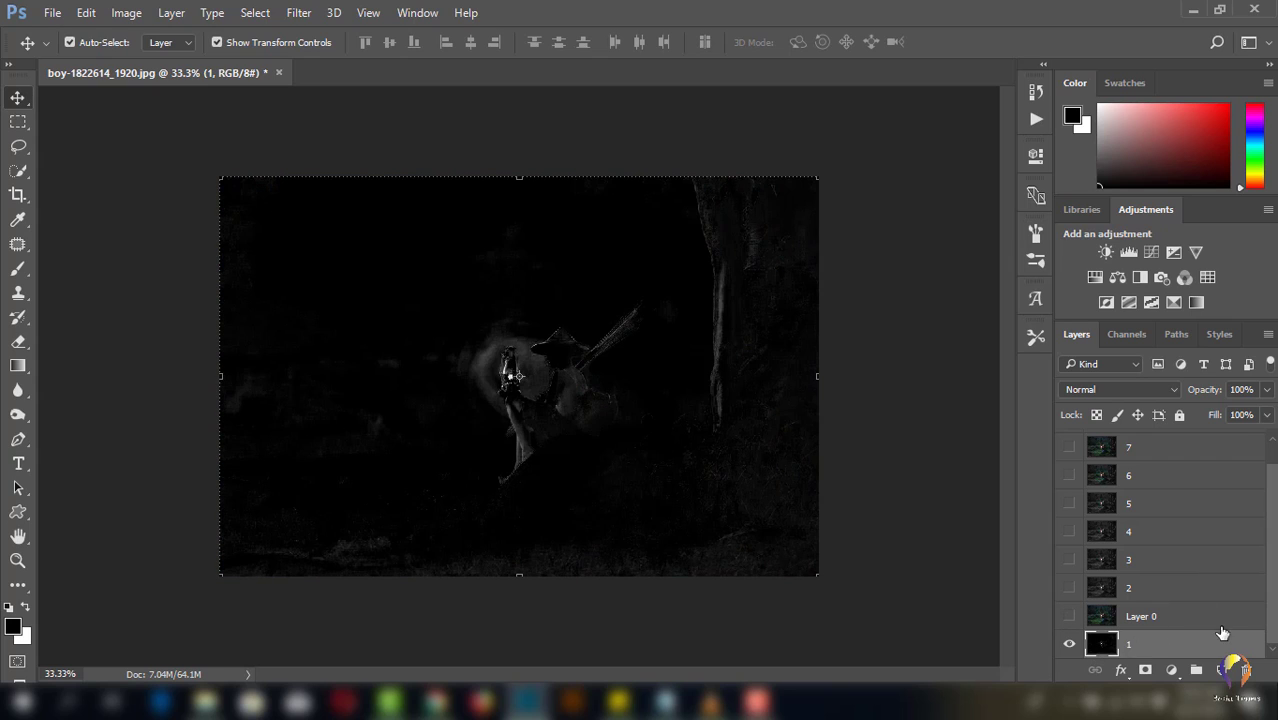
# Step: Show the Timeline panel from the Window menu and create a frame animation with one frame
pyautogui.click(405, 14)
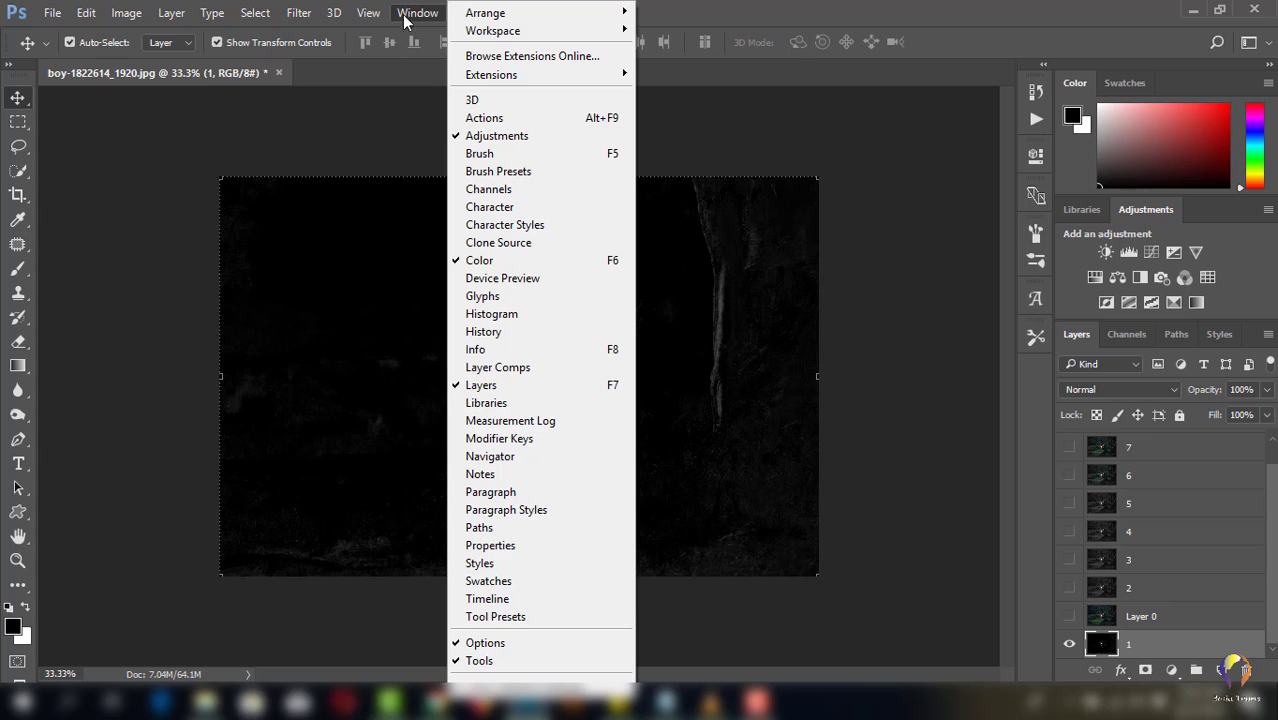
pyautogui.click(505, 599)
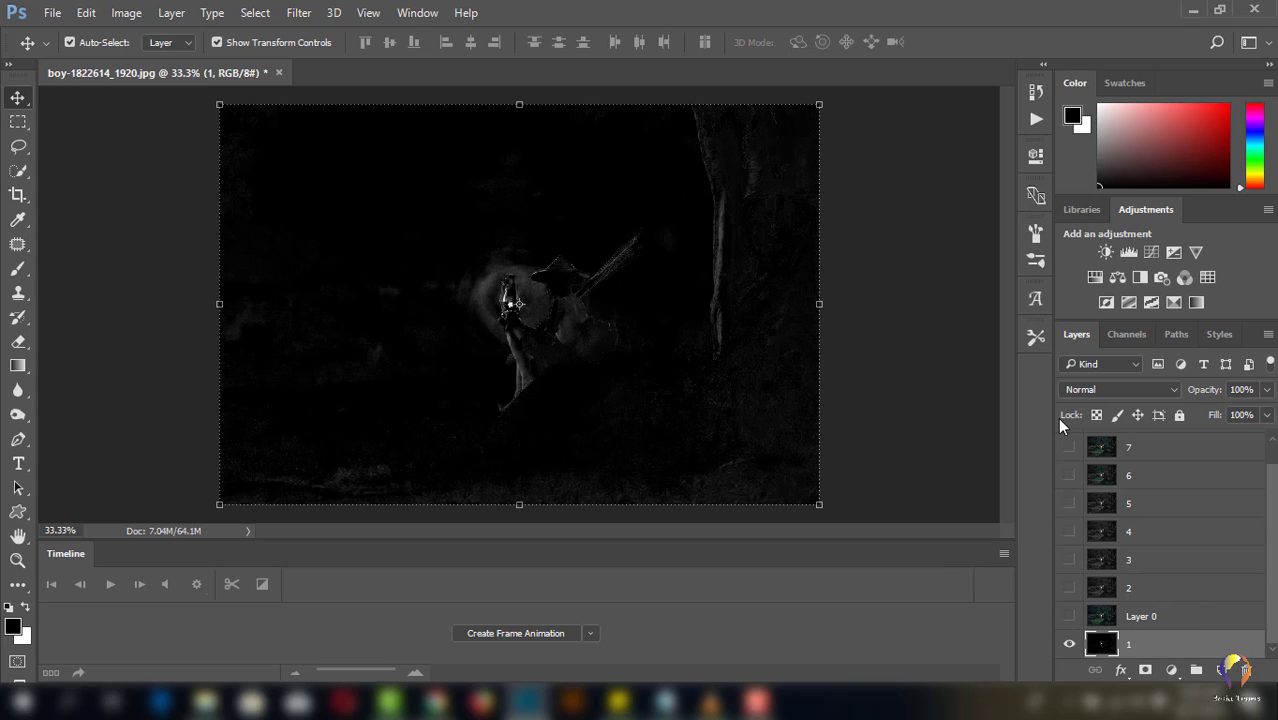
pyautogui.scroll(1, 1276, 585)
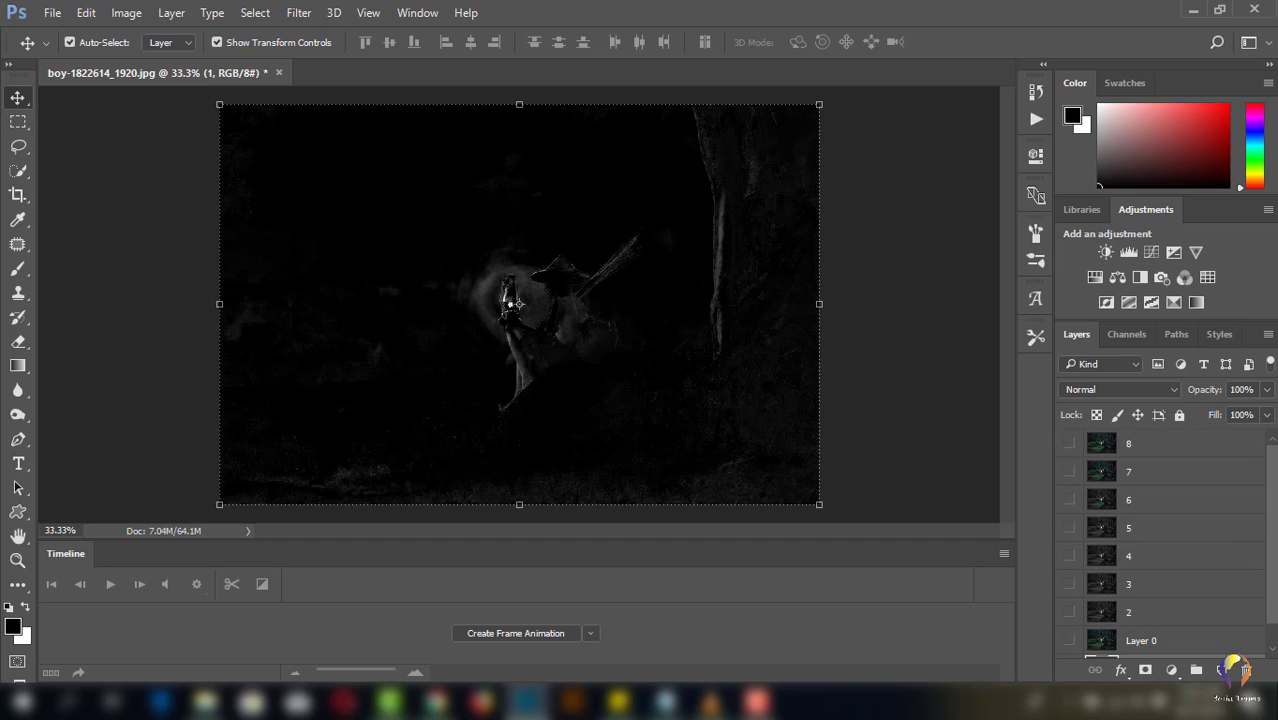
pyautogui.scroll(-1, 1276, 599)
pyautogui.scroll(1, 1270, 592)
pyautogui.scroll(-1, 1266, 622)
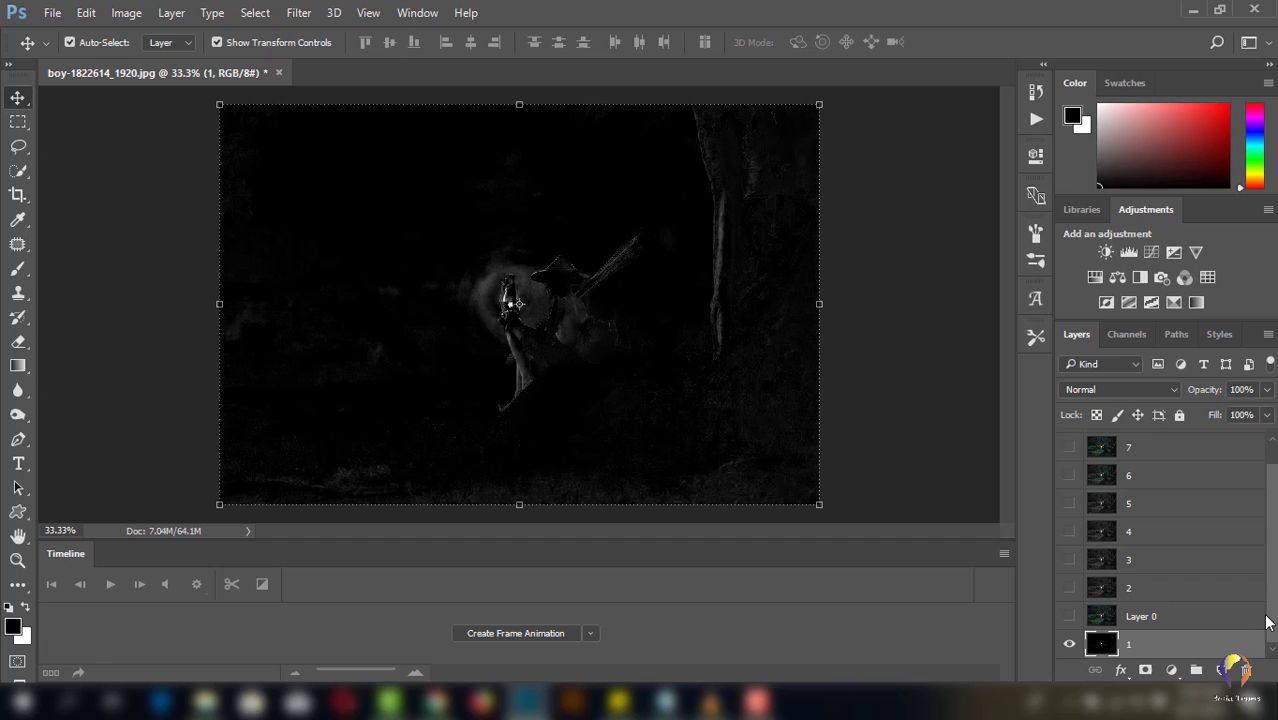
pyautogui.click(502, 636)
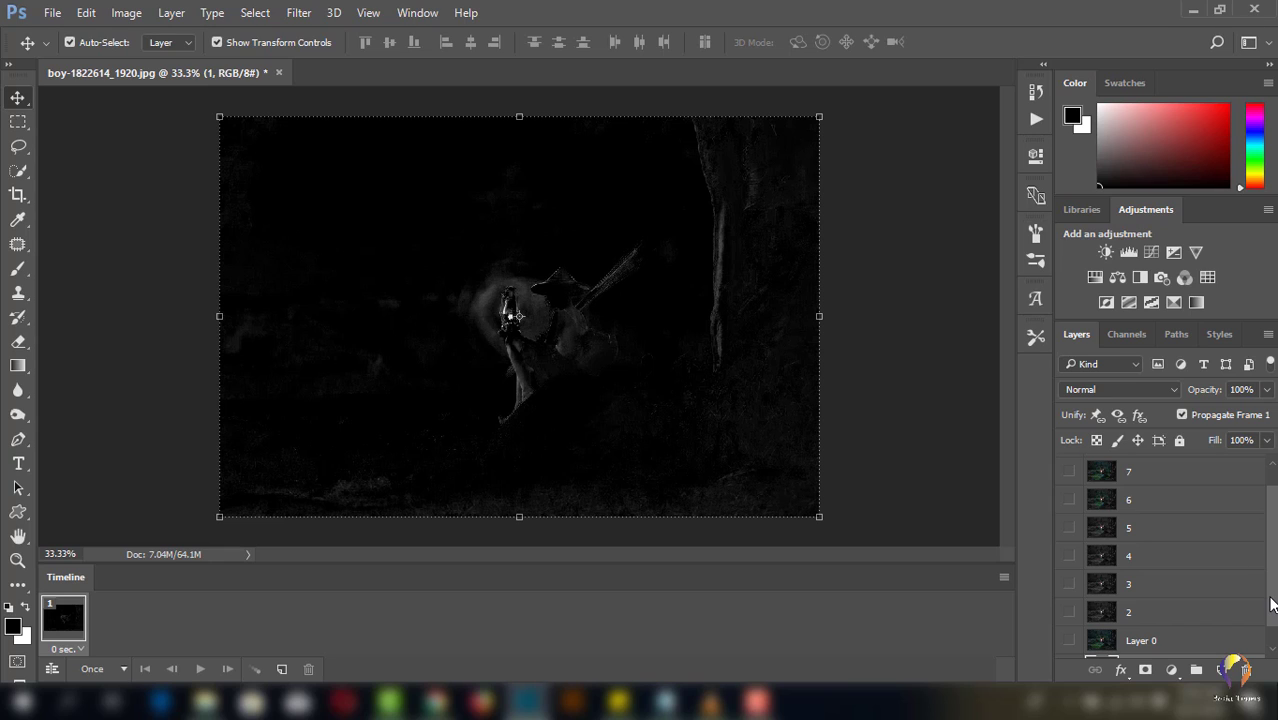
pyautogui.scroll(-1, 1270, 603)
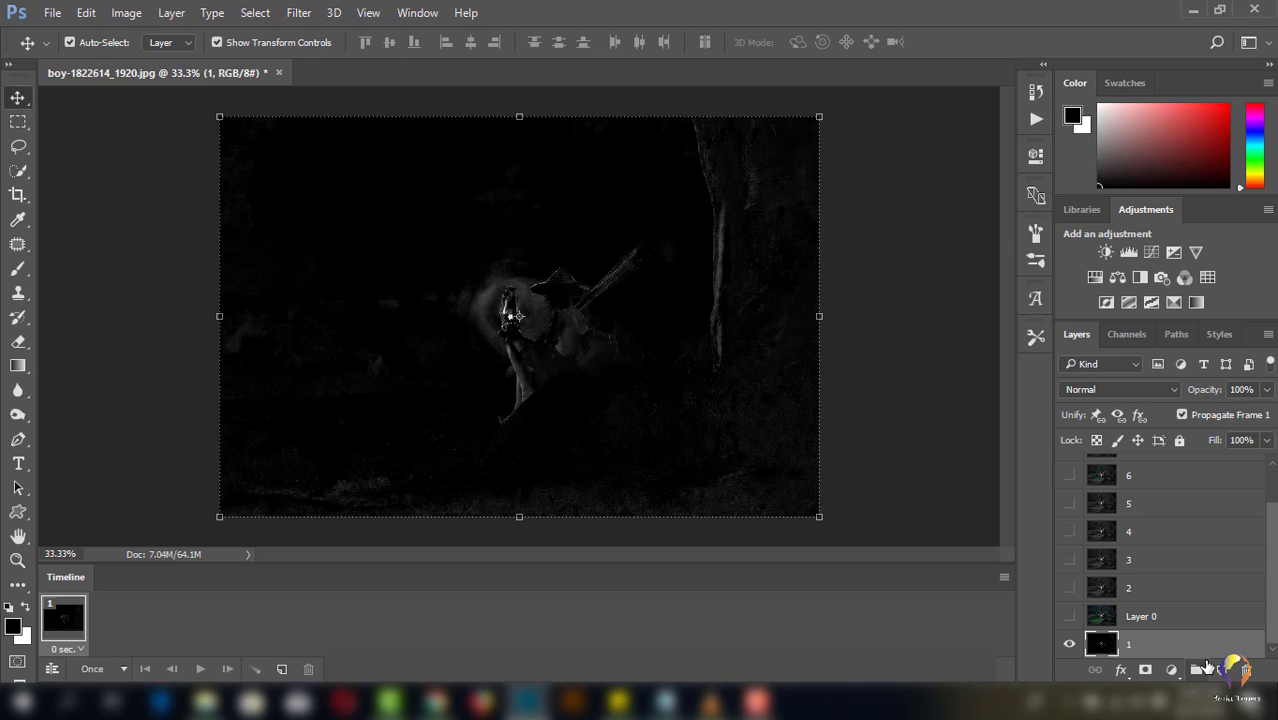
# Step: Use Make Frames From Layers in the Timeline menu to build nine frames
pyautogui.click(1001, 576)
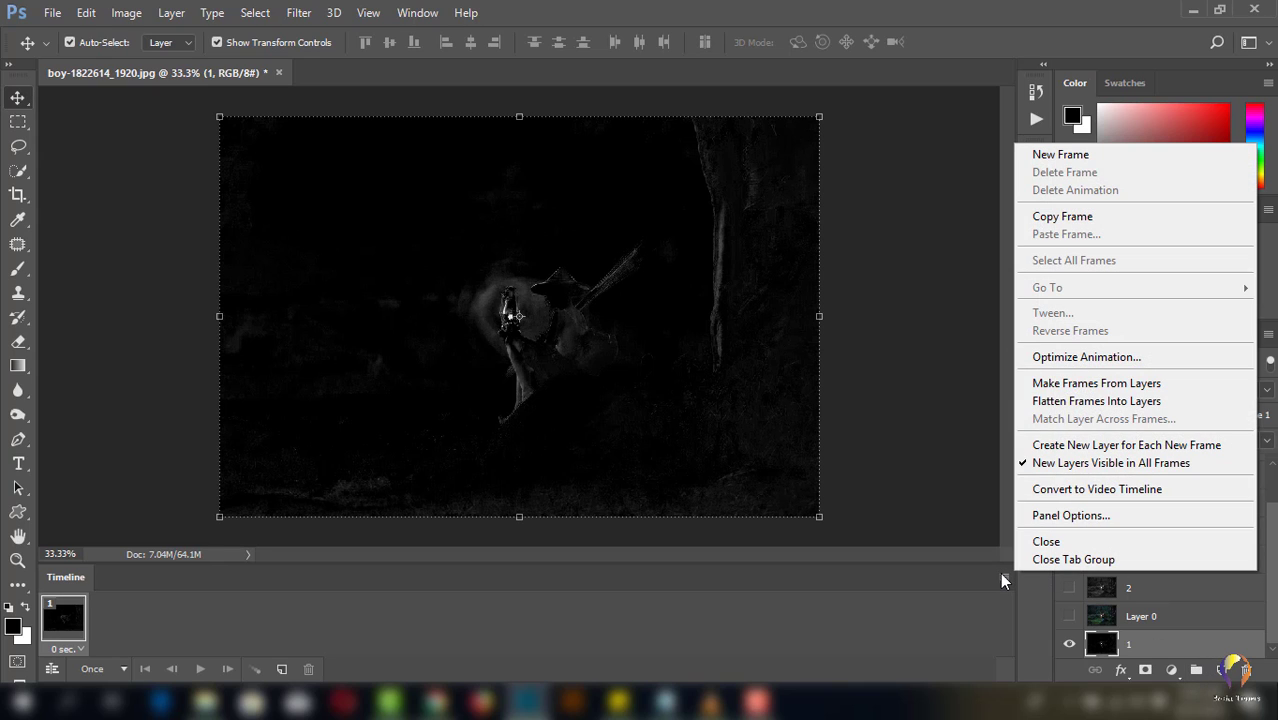
pyautogui.click(1062, 384)
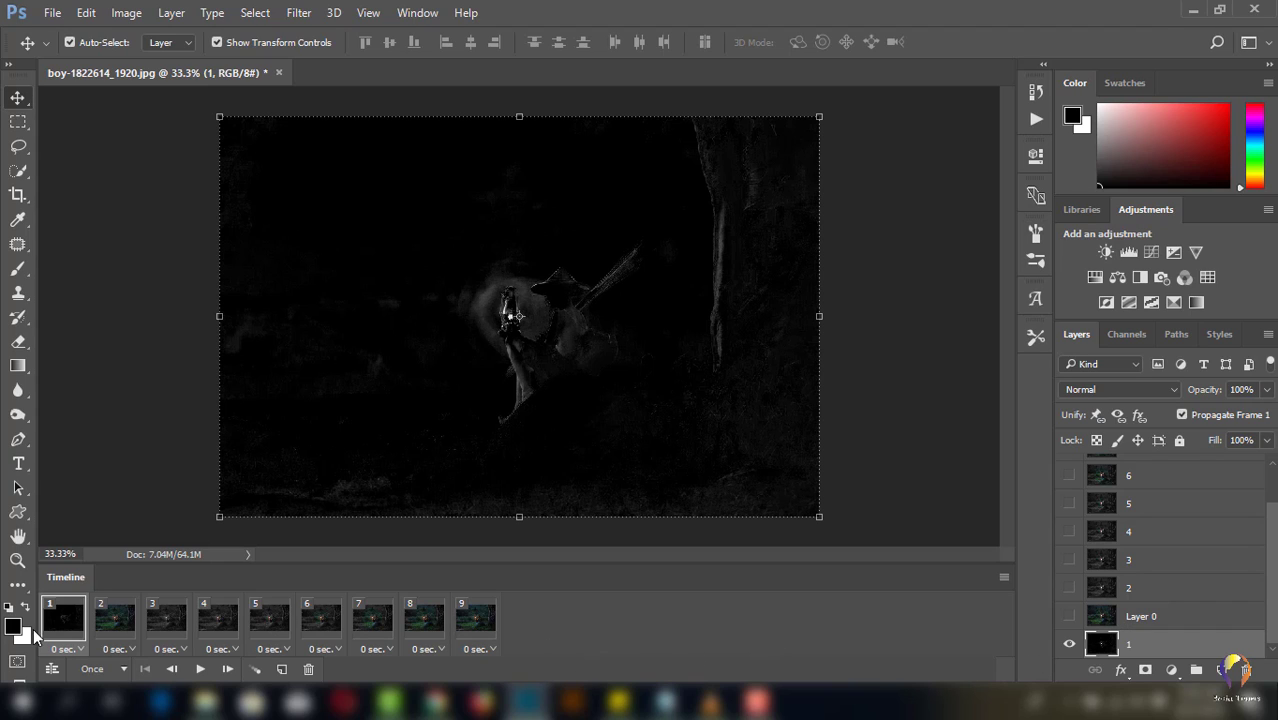
# Step: Preview the animation and set its looping to Forever
pyautogui.click(201, 670)
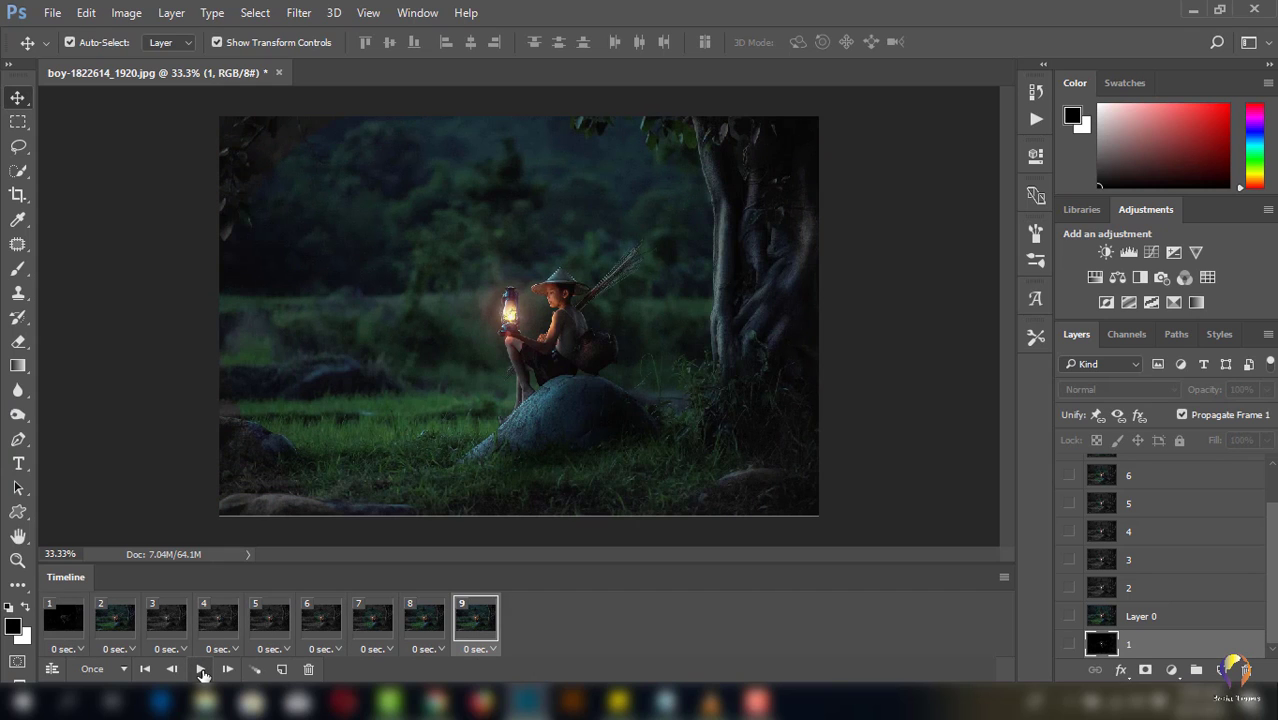
pyautogui.click(201, 670)
pyautogui.click(201, 670)
pyautogui.click(124, 671)
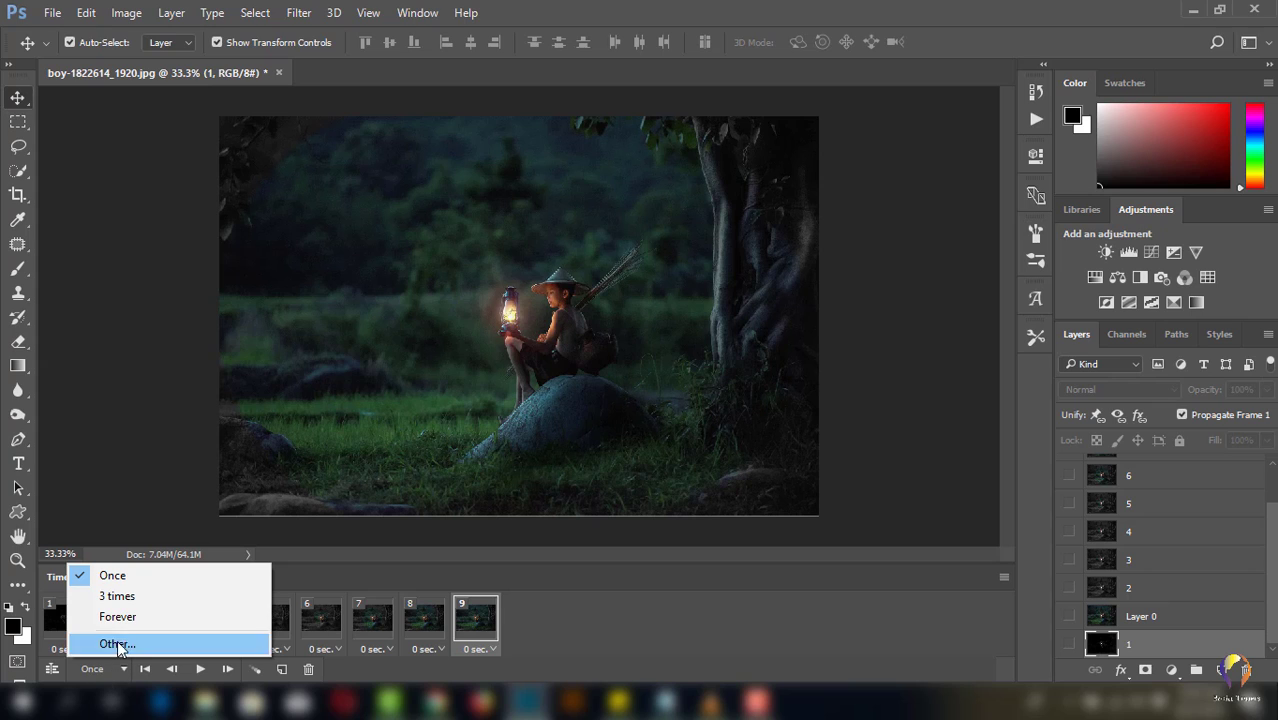
pyautogui.click(126, 617)
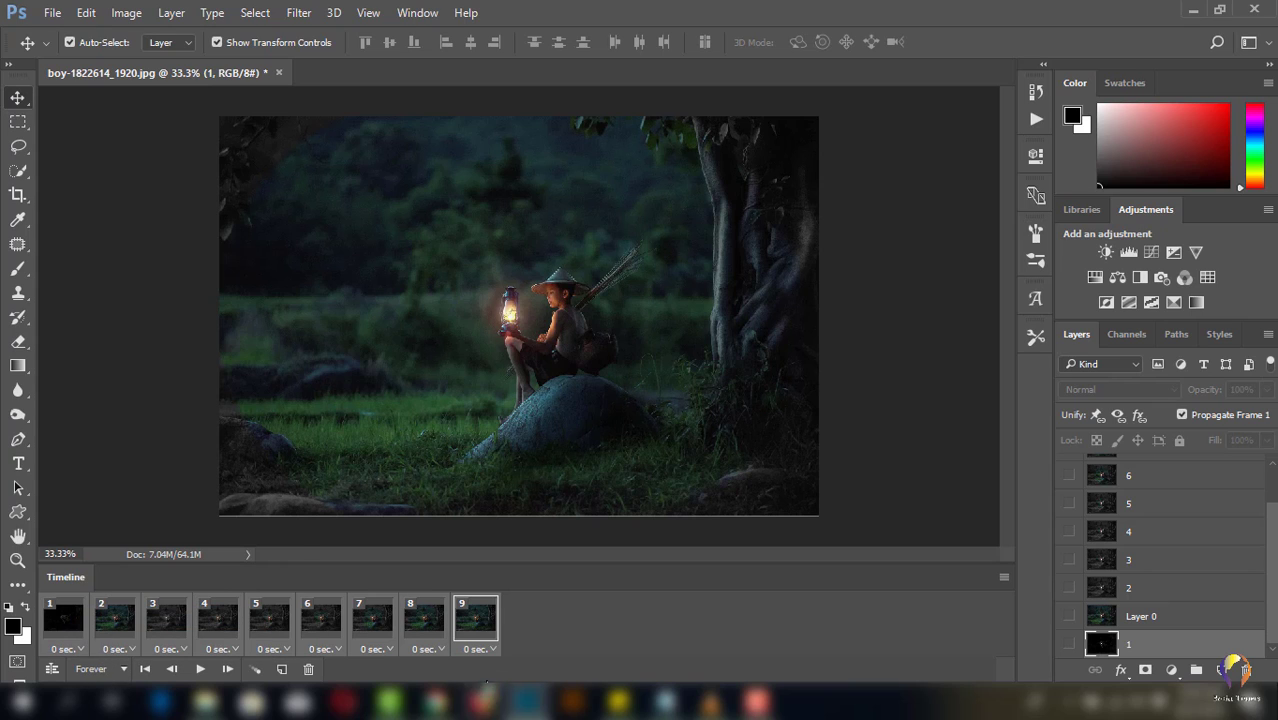
# Step: Set every frame's delay to 0.8 seconds and play the looping animation
pyautogui.click(494, 650)
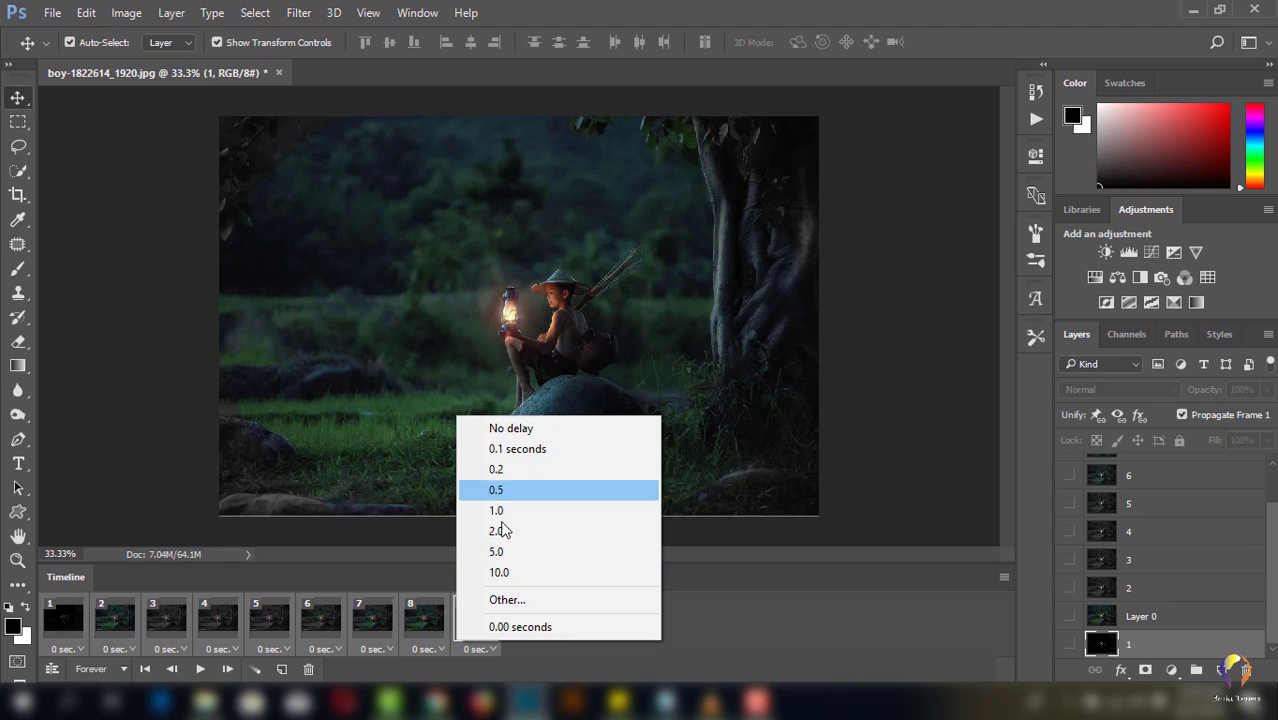
pyautogui.click(496, 604)
pyautogui.write('.8')
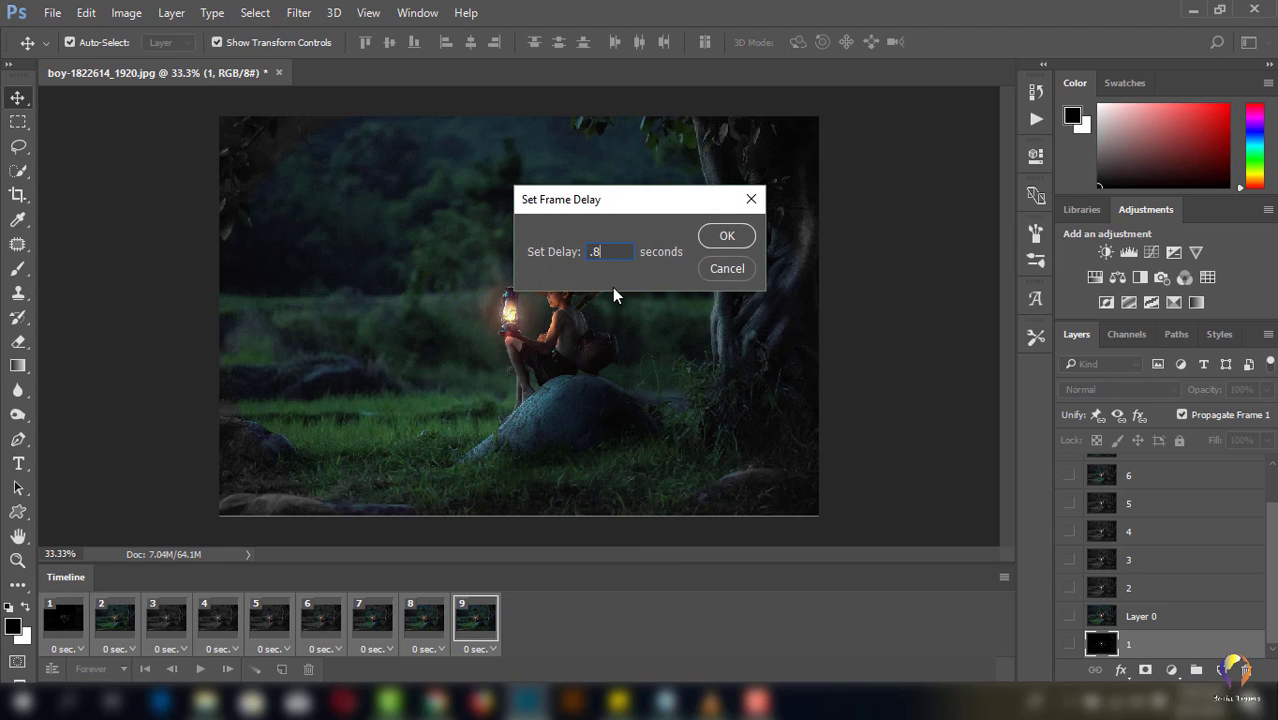
pyautogui.click(713, 244)
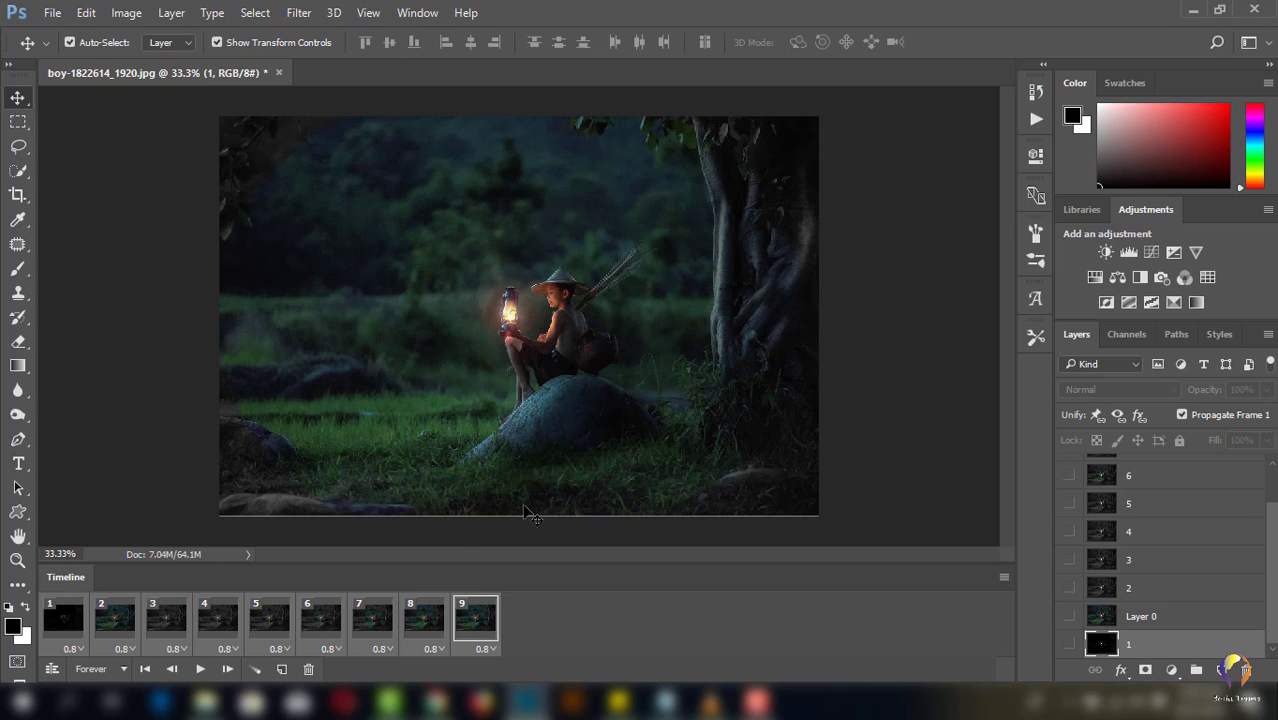
pyautogui.click(197, 669)
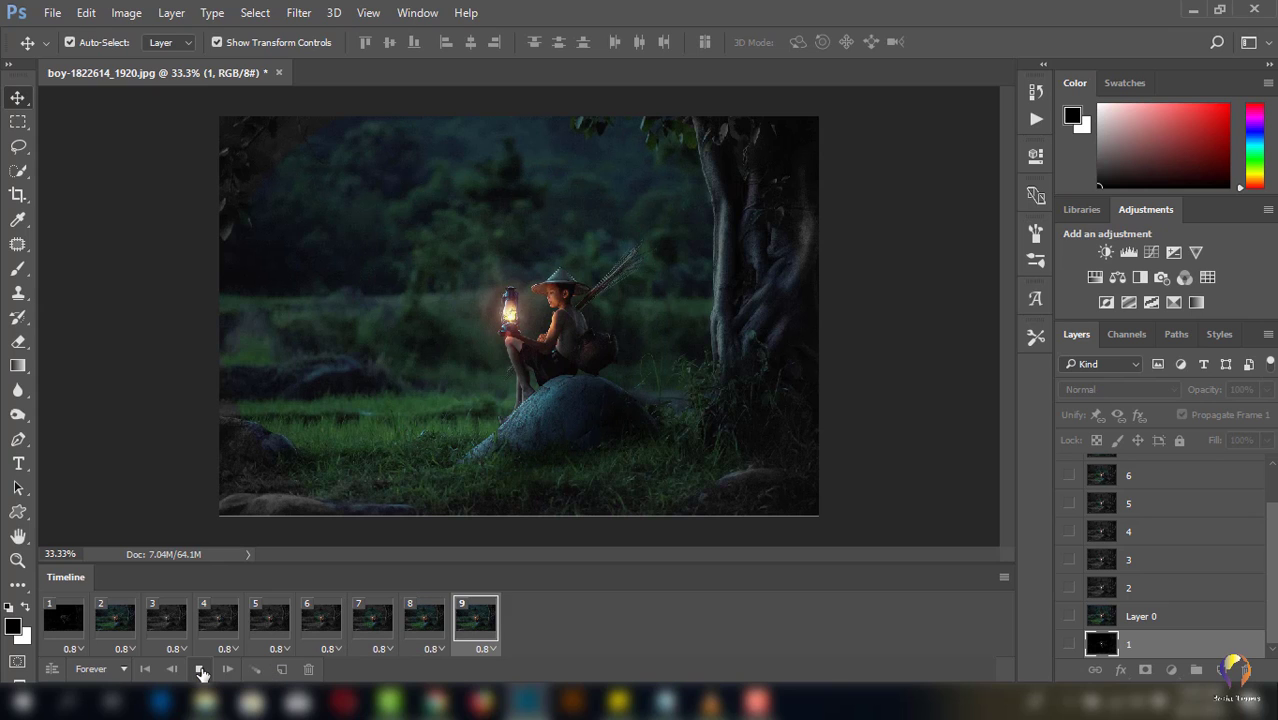
# Step: Stop the animation playback and toggle Layer 0 visibility
pyautogui.click(201, 673)
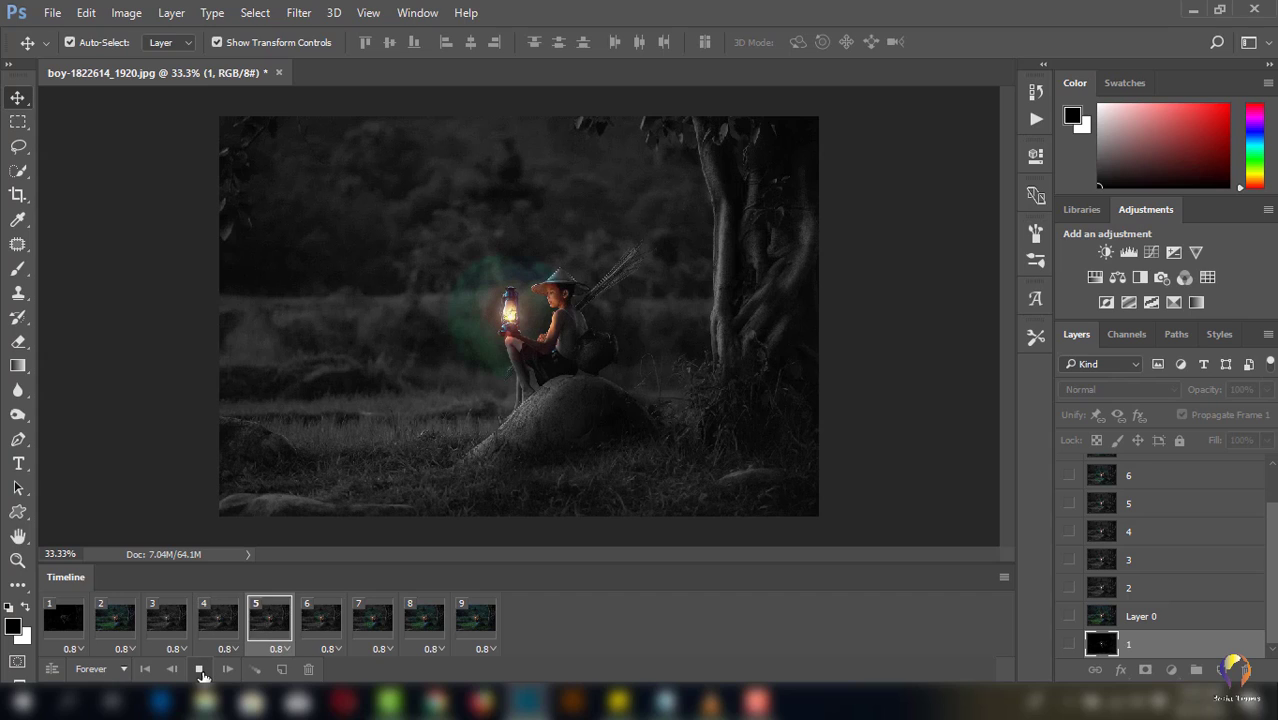
pyautogui.click(200, 671)
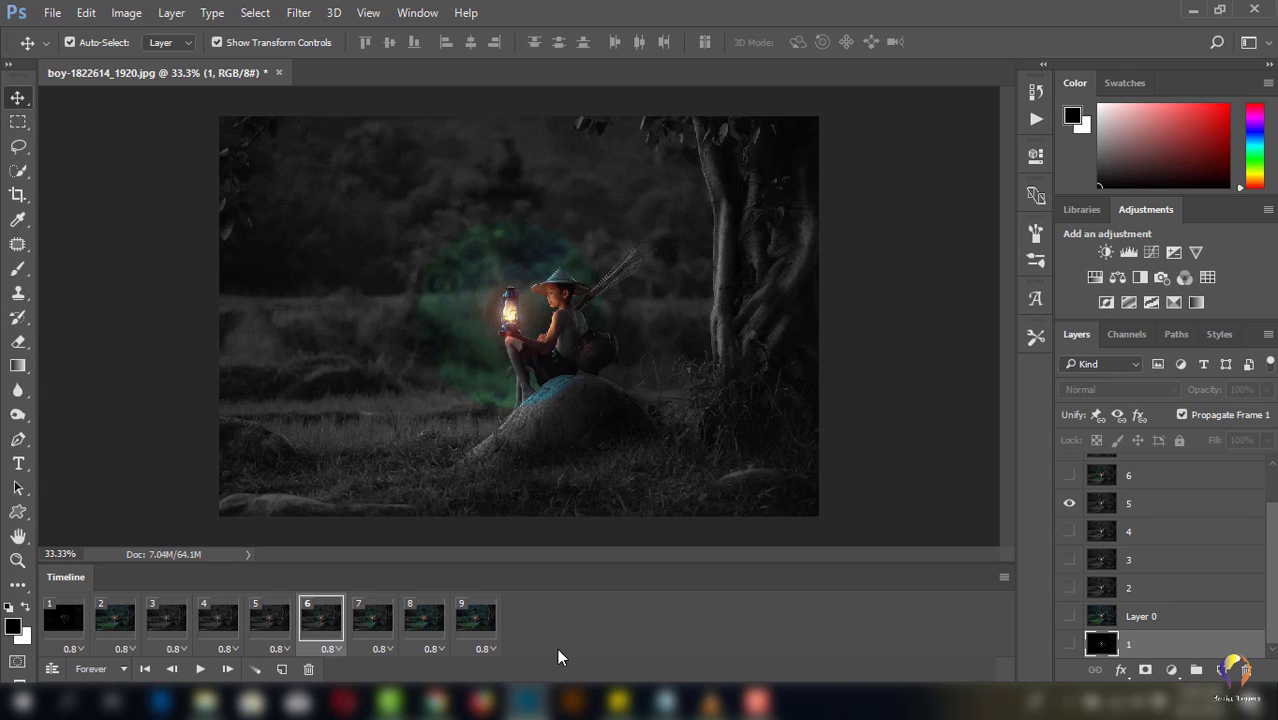
pyautogui.click(1070, 617)
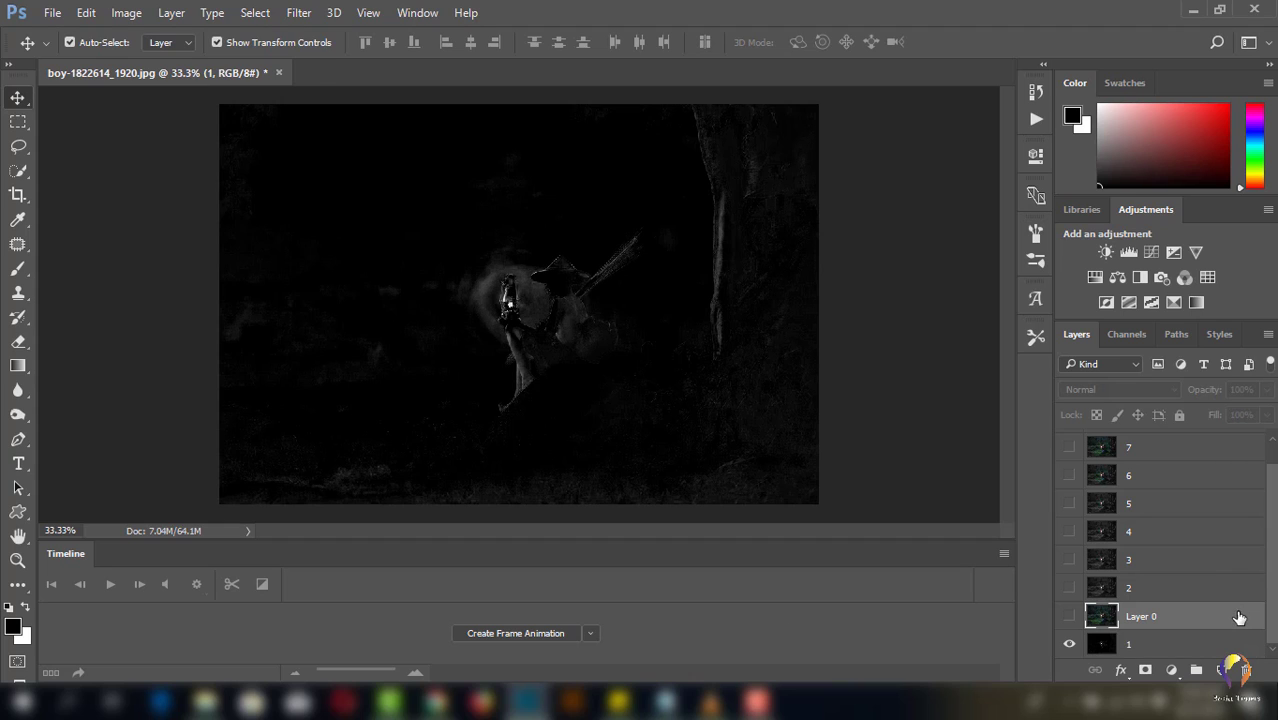
# Step: Delete Layer 0, make an eight-frame animation from layers 1–8, and play it
pyautogui.moveTo(1241, 616); pyautogui.dragTo(1248, 670)
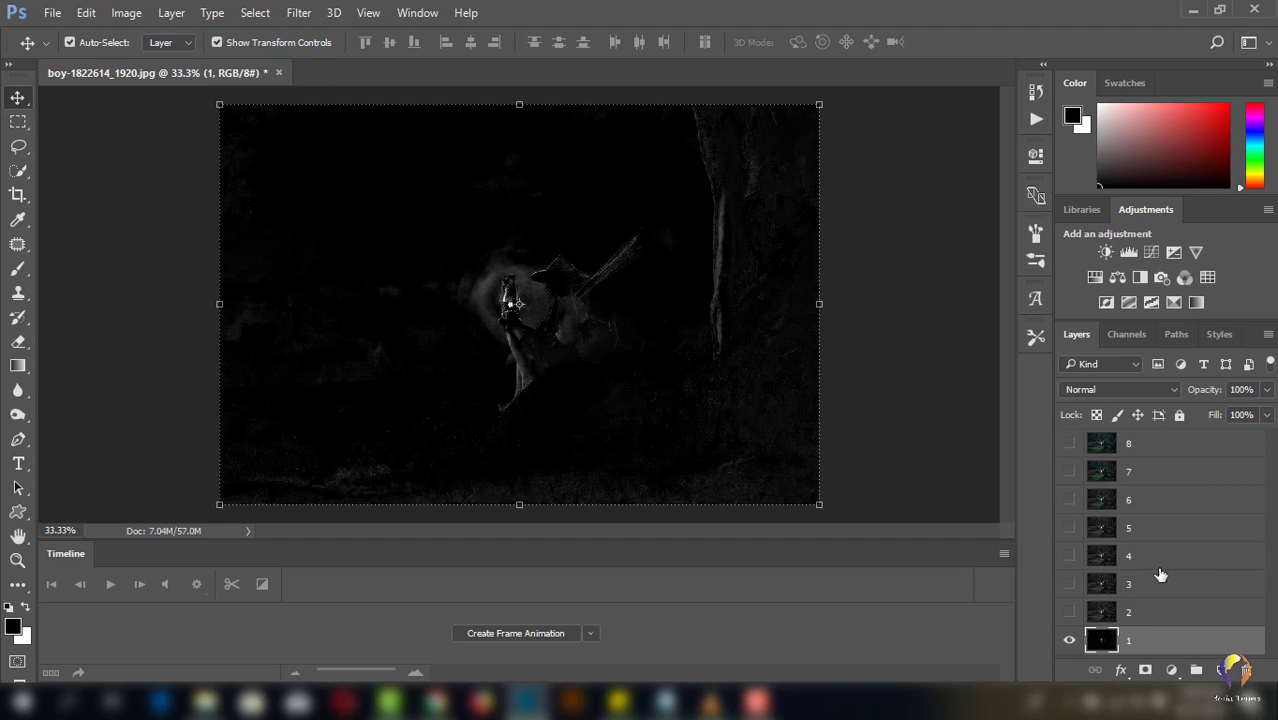
pyautogui.click(488, 631)
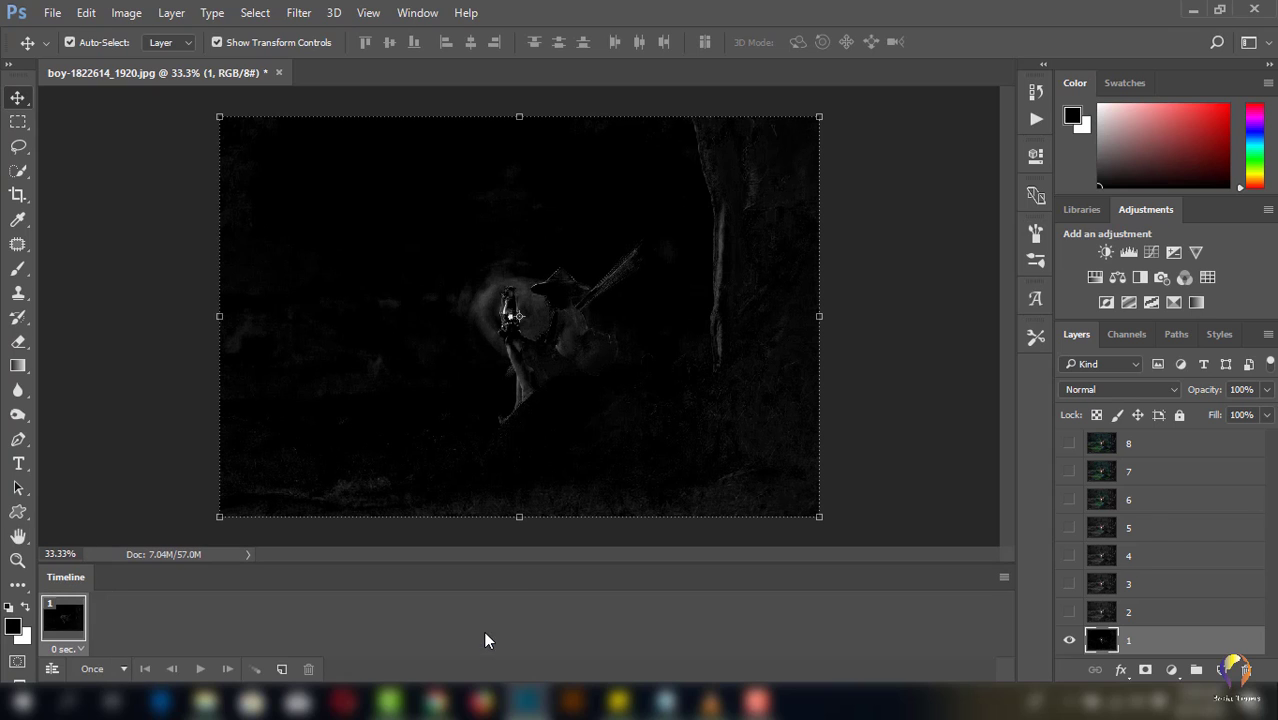
pyautogui.click(1002, 578)
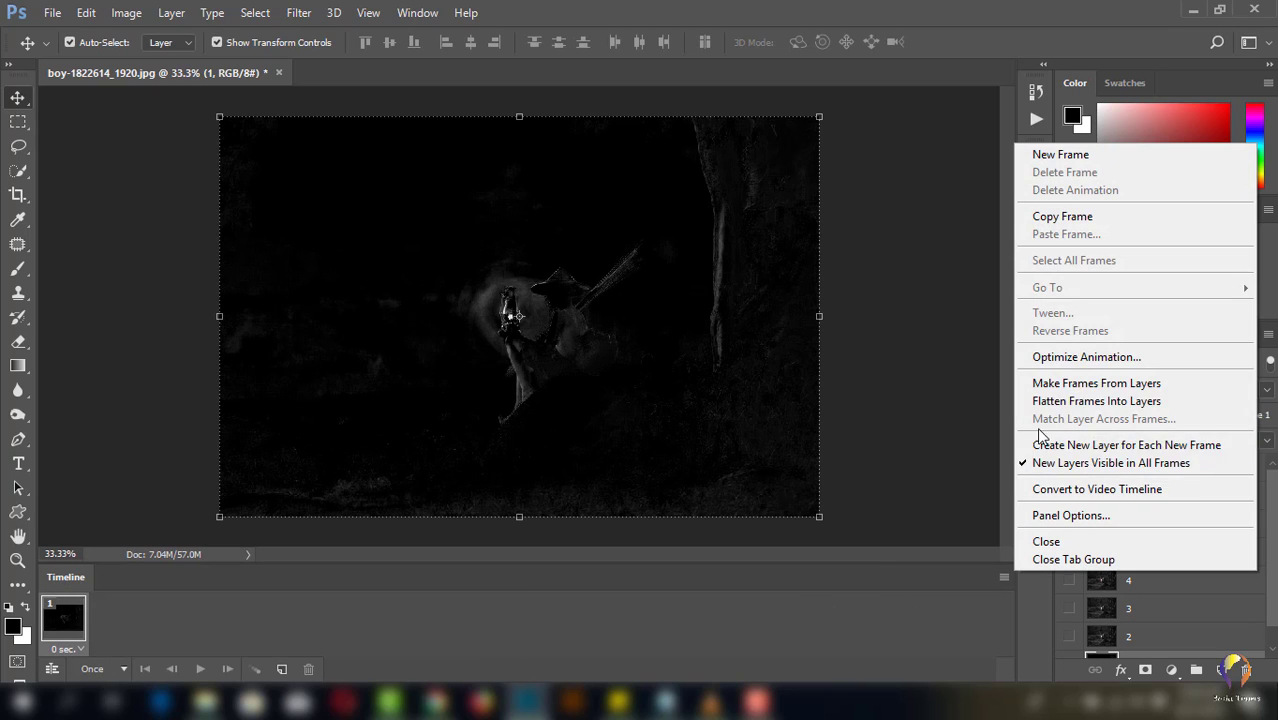
pyautogui.click(1078, 386)
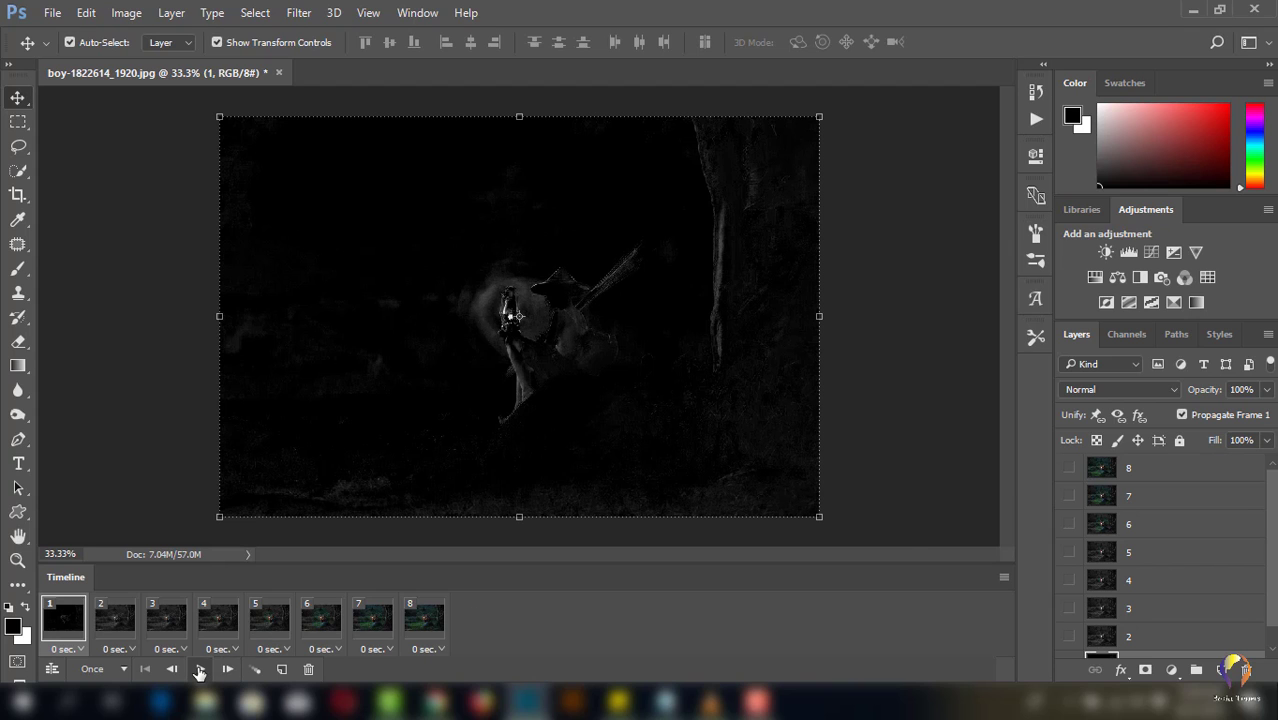
pyautogui.click(199, 670)
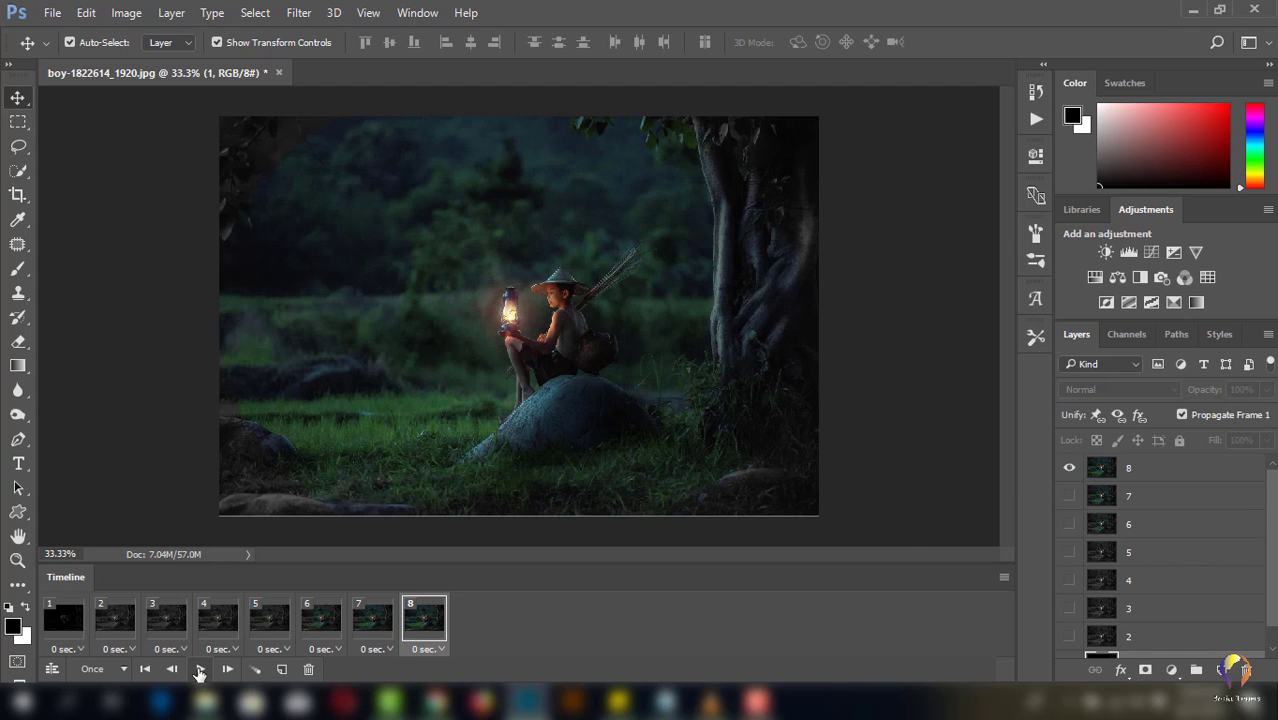
pyautogui.click(199, 670)
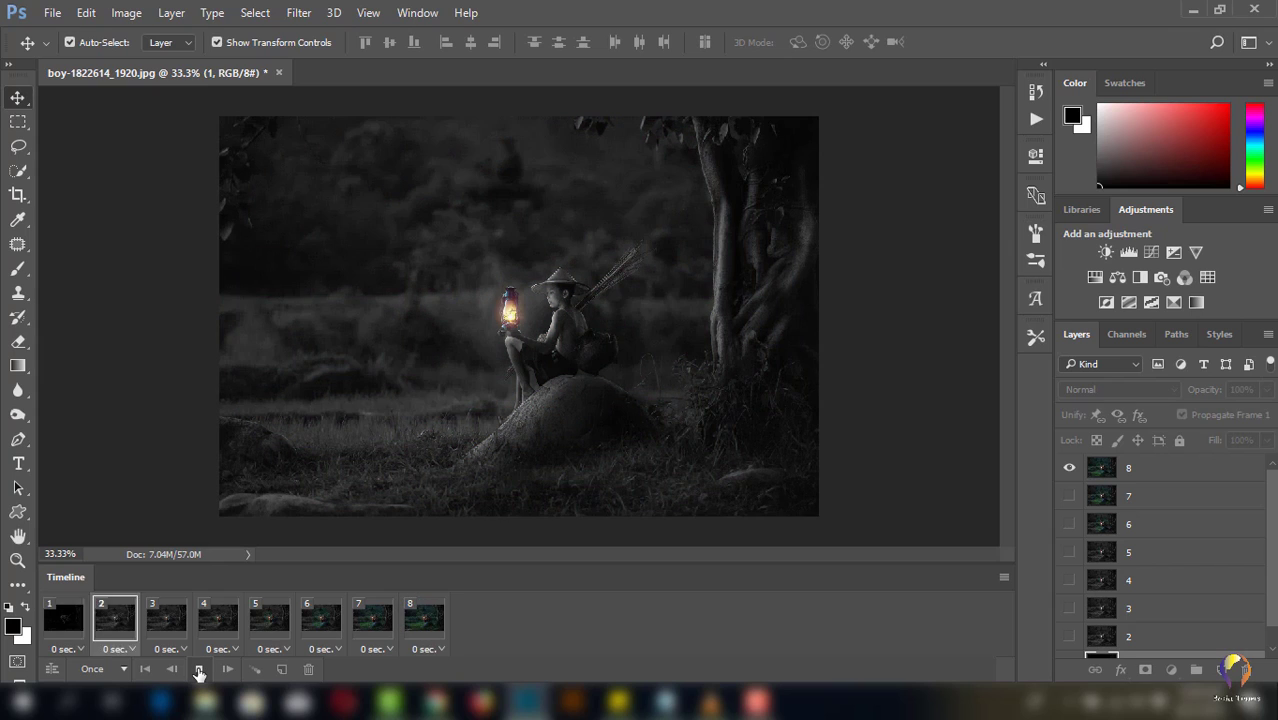
# Step: Set looping to Forever and apply a custom 0.8-second delay to all eight frames
pyautogui.click(125, 668)
pyautogui.click(130, 622)
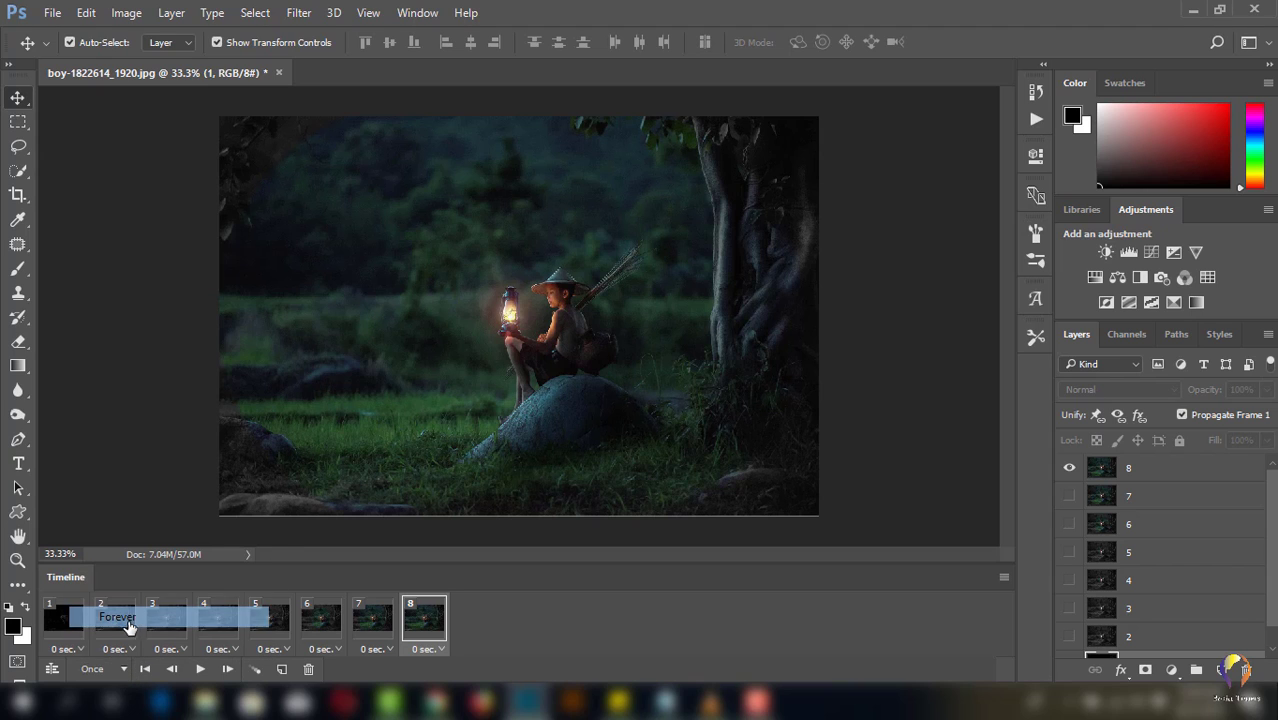
pyautogui.keyDown('shift'); pyautogui.click(76, 632); pyautogui.keyUp('shift')
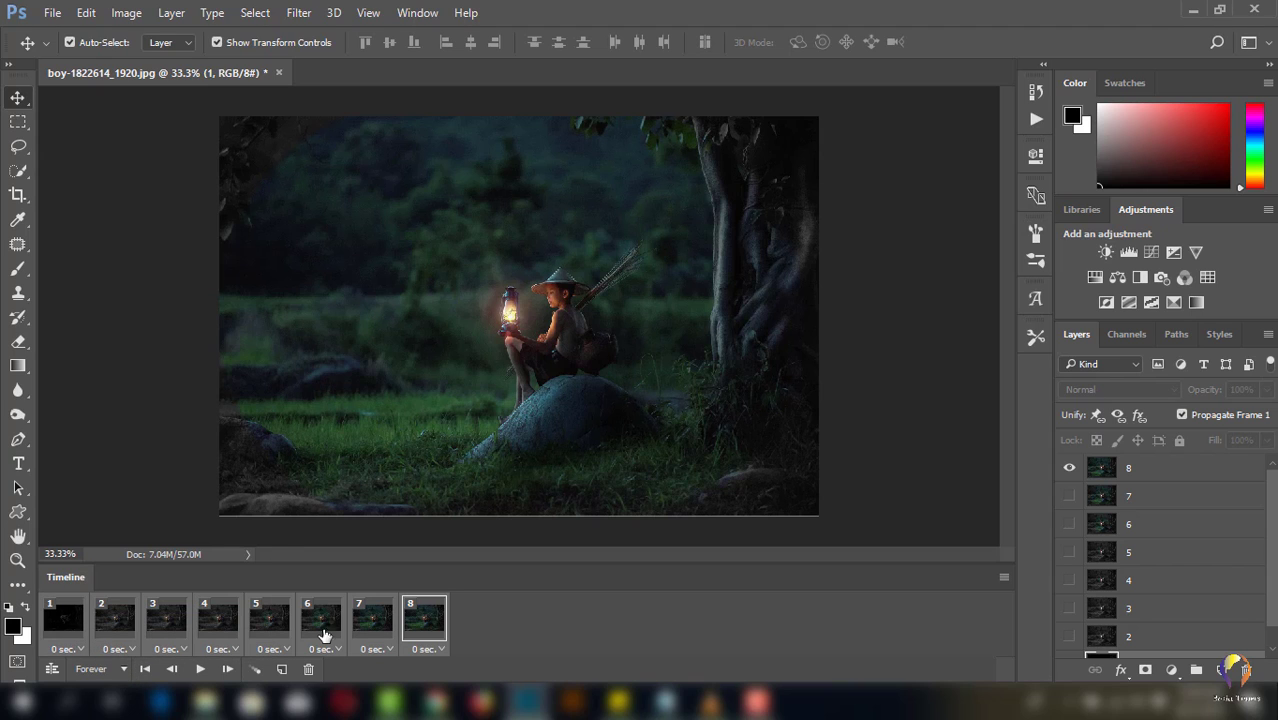
pyautogui.click(438, 649)
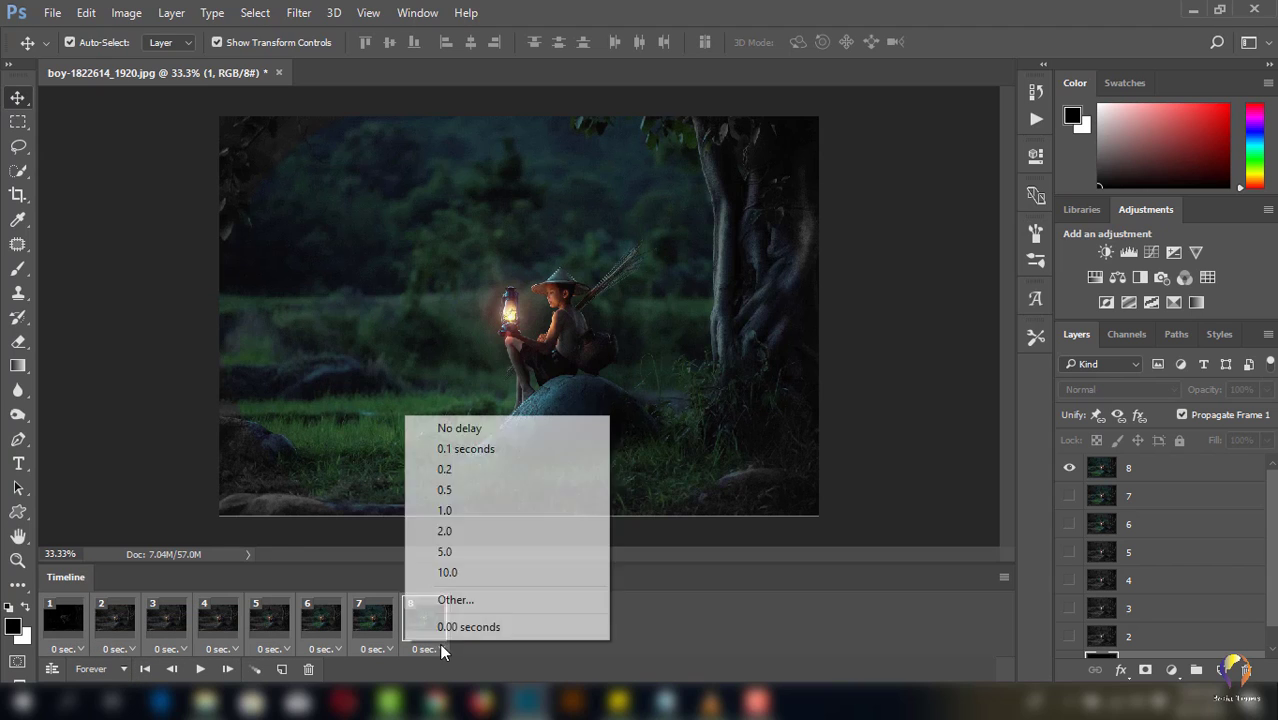
pyautogui.click(470, 599)
pyautogui.write('.')
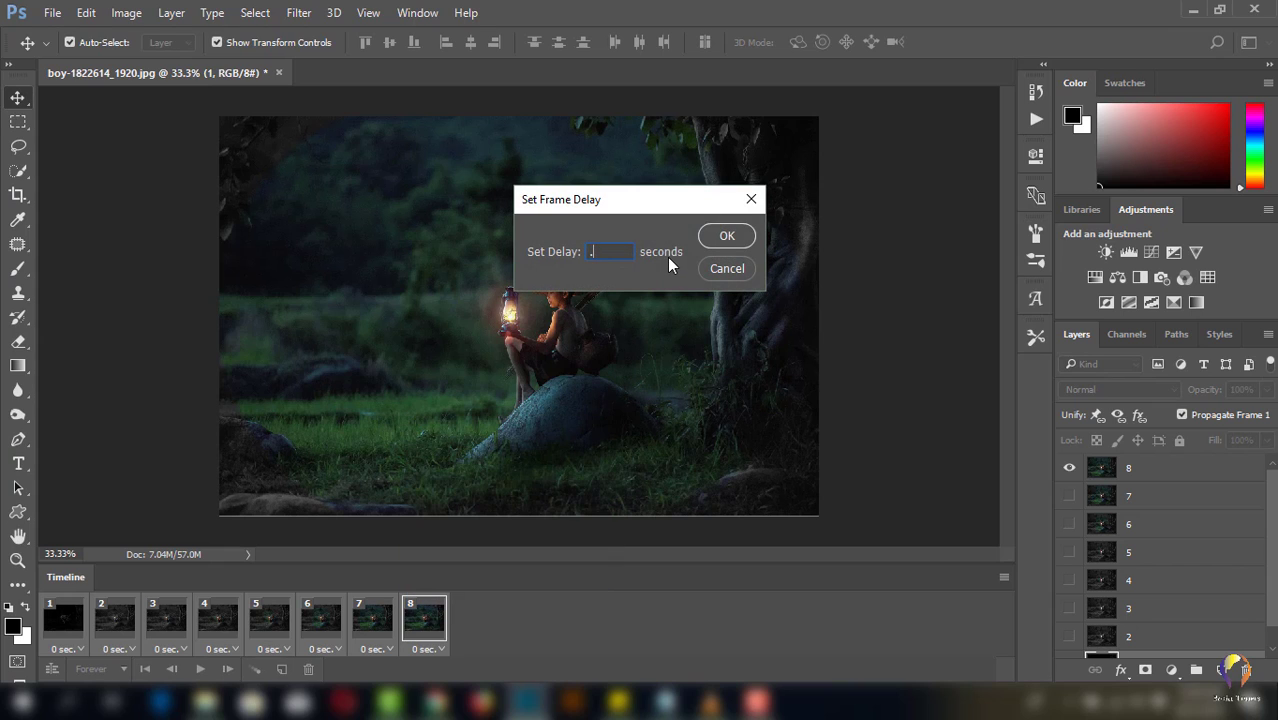
pyautogui.write('8')
pyautogui.click(727, 237)
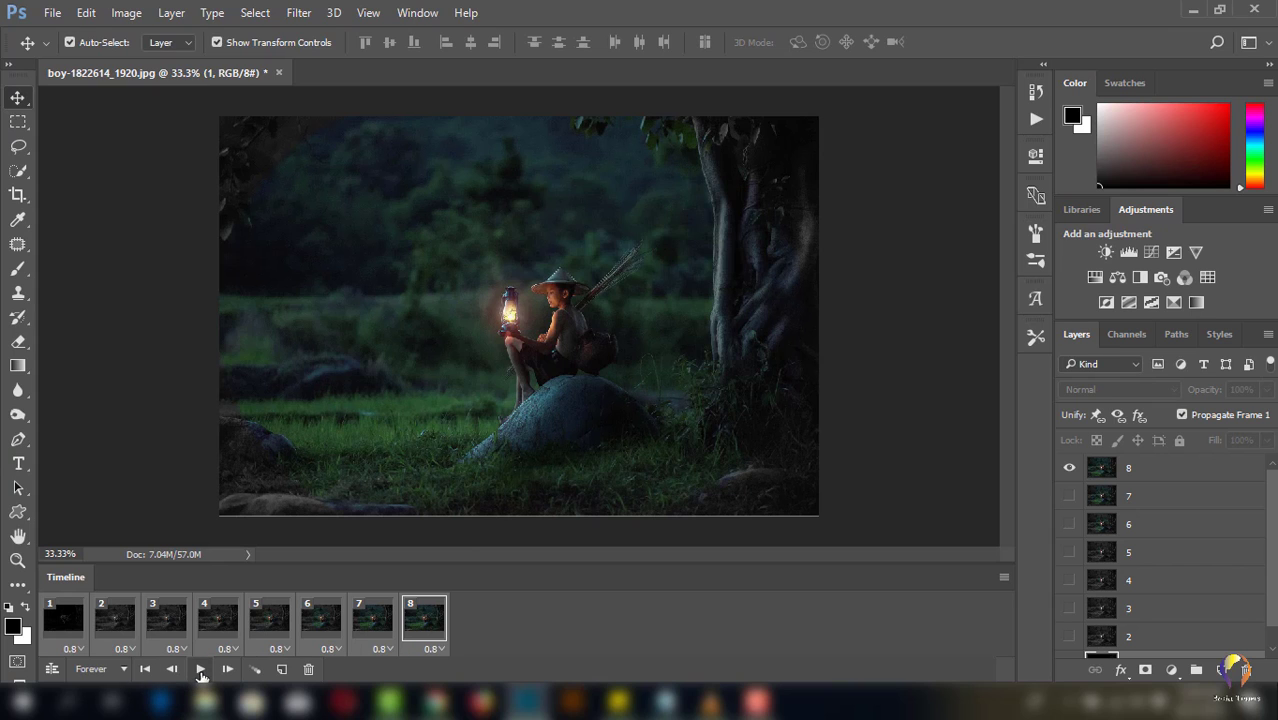
pyautogui.click(200, 670)
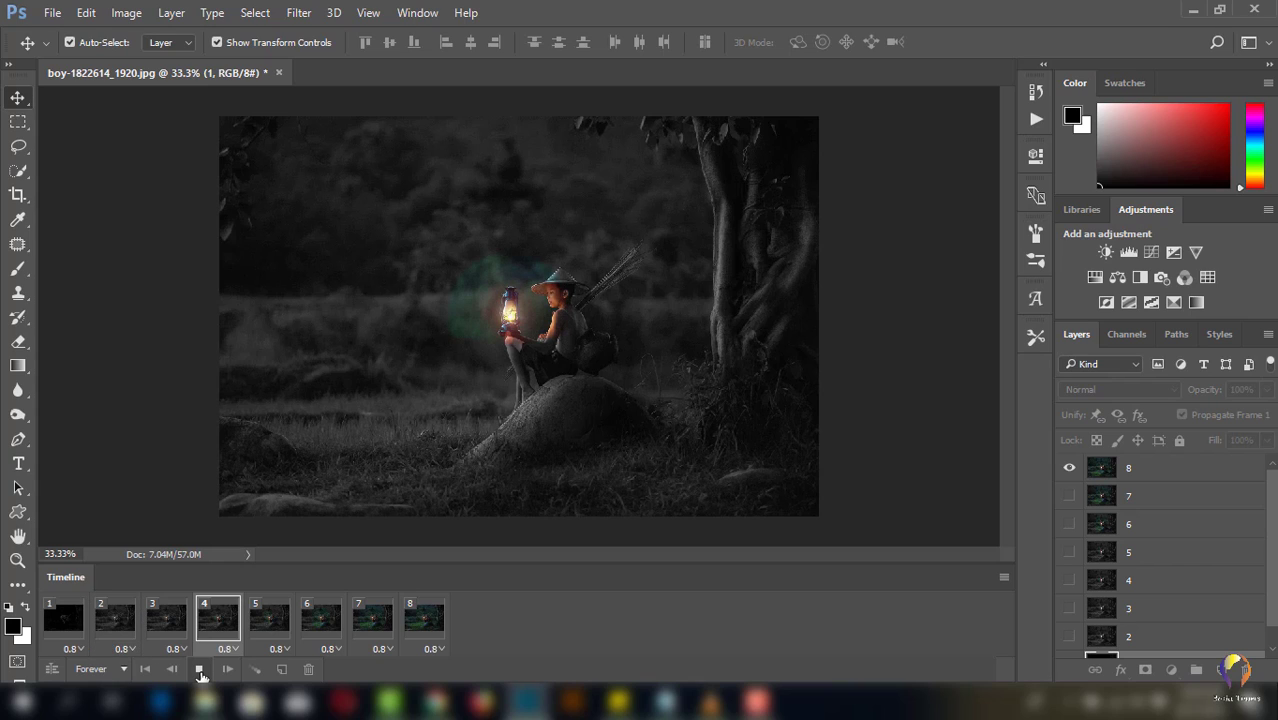
pyautogui.click(200, 670)
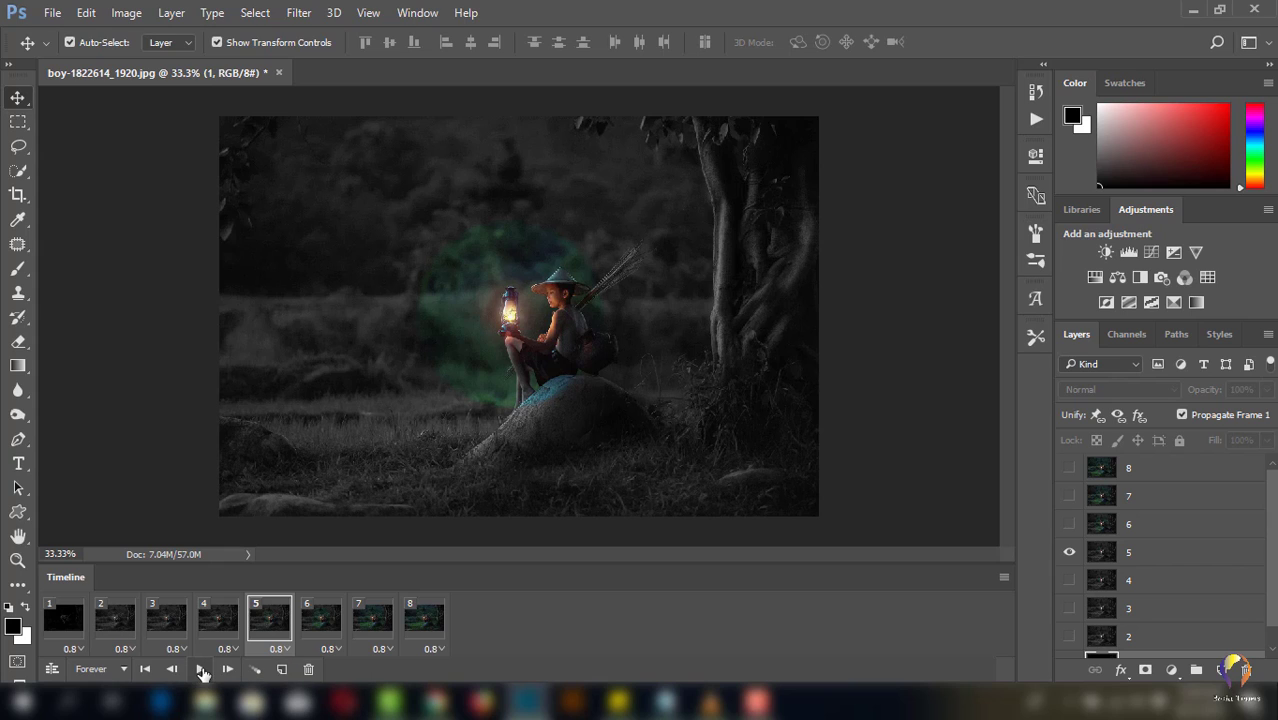
pyautogui.click(202, 672)
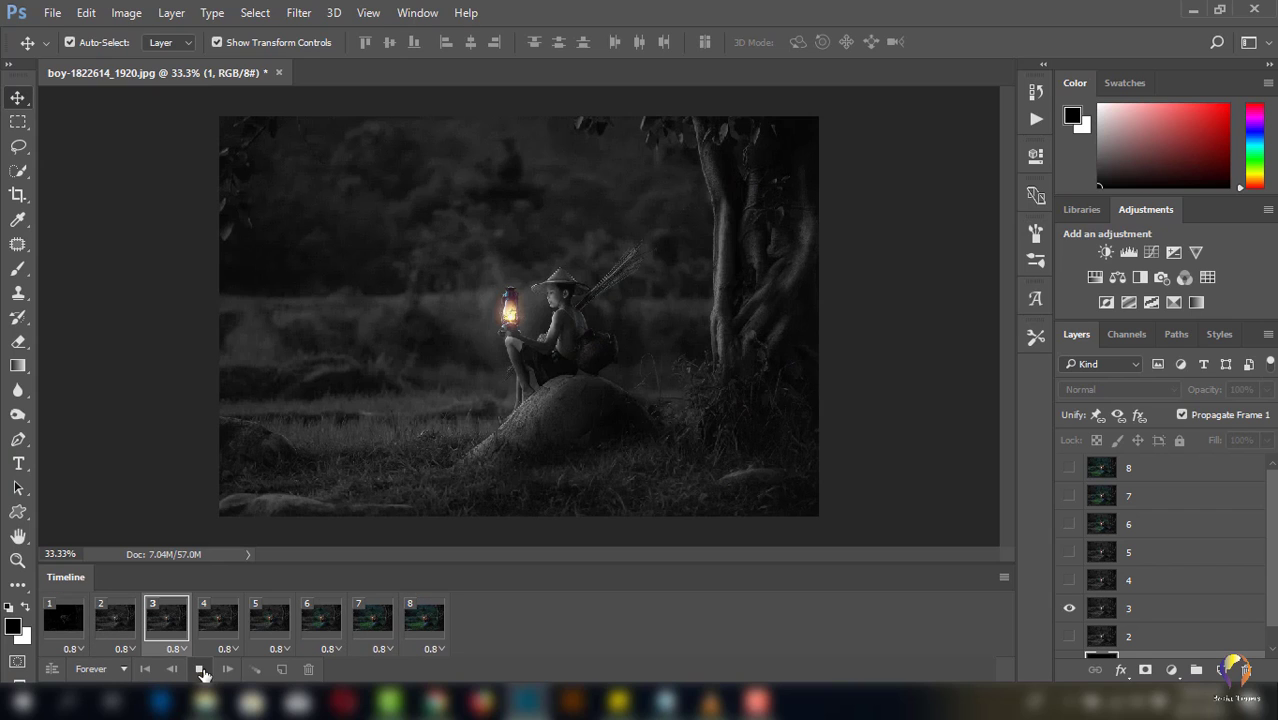
pyautogui.click(203, 672)
# Step: Delete layer 1 and the blank first Timeline frame, leaving seven frames
pyautogui.click(1273, 648)
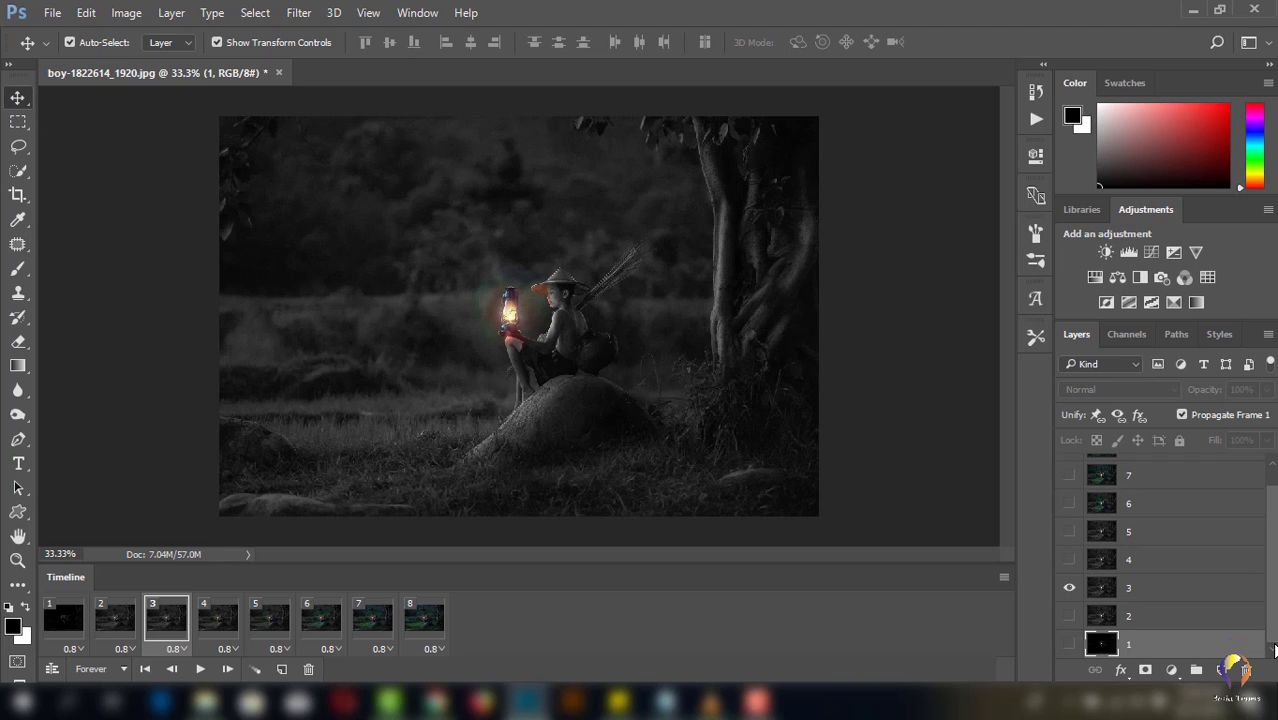
pyautogui.click(64, 624)
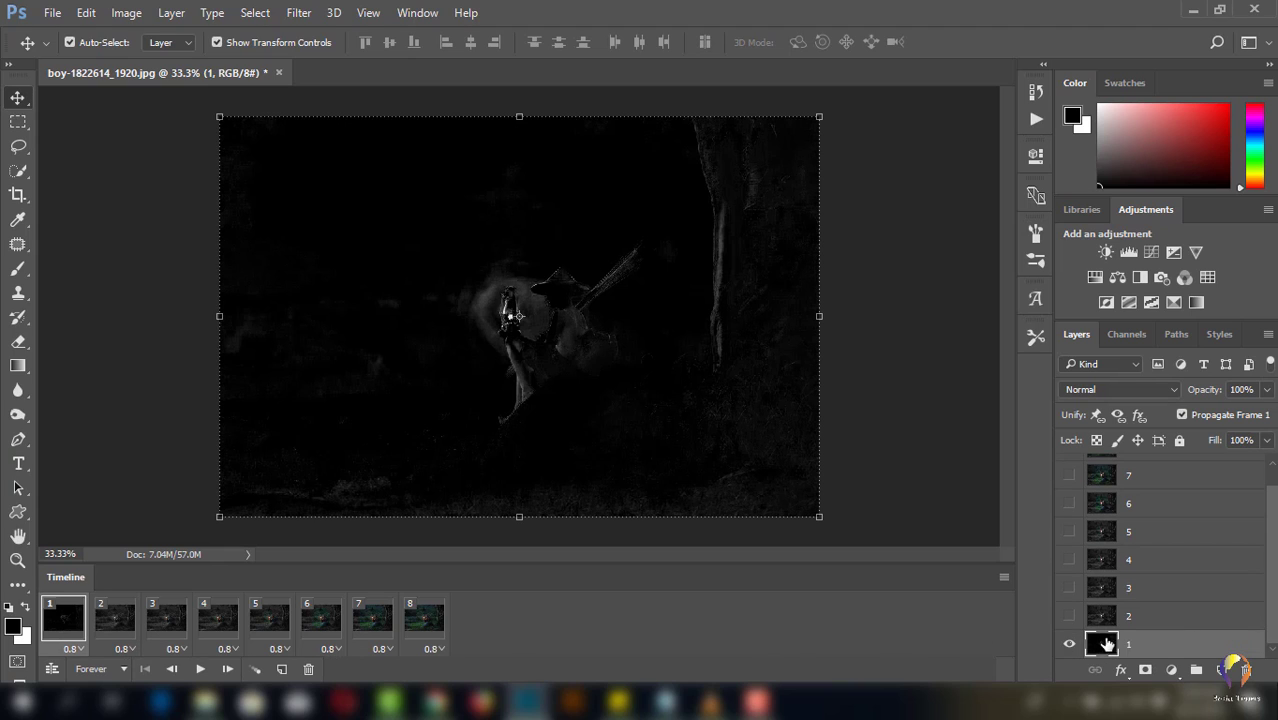
pyautogui.moveTo(1216, 646); pyautogui.dragTo(1243, 670)
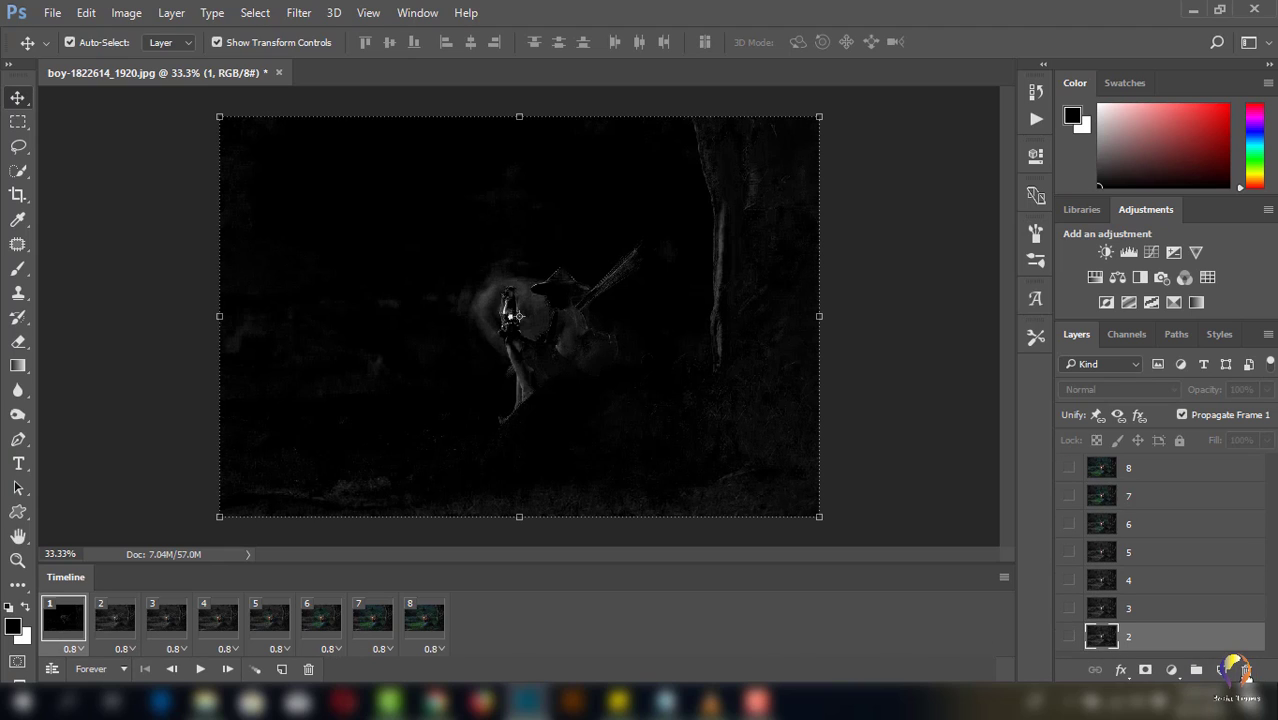
pyautogui.click(308, 669)
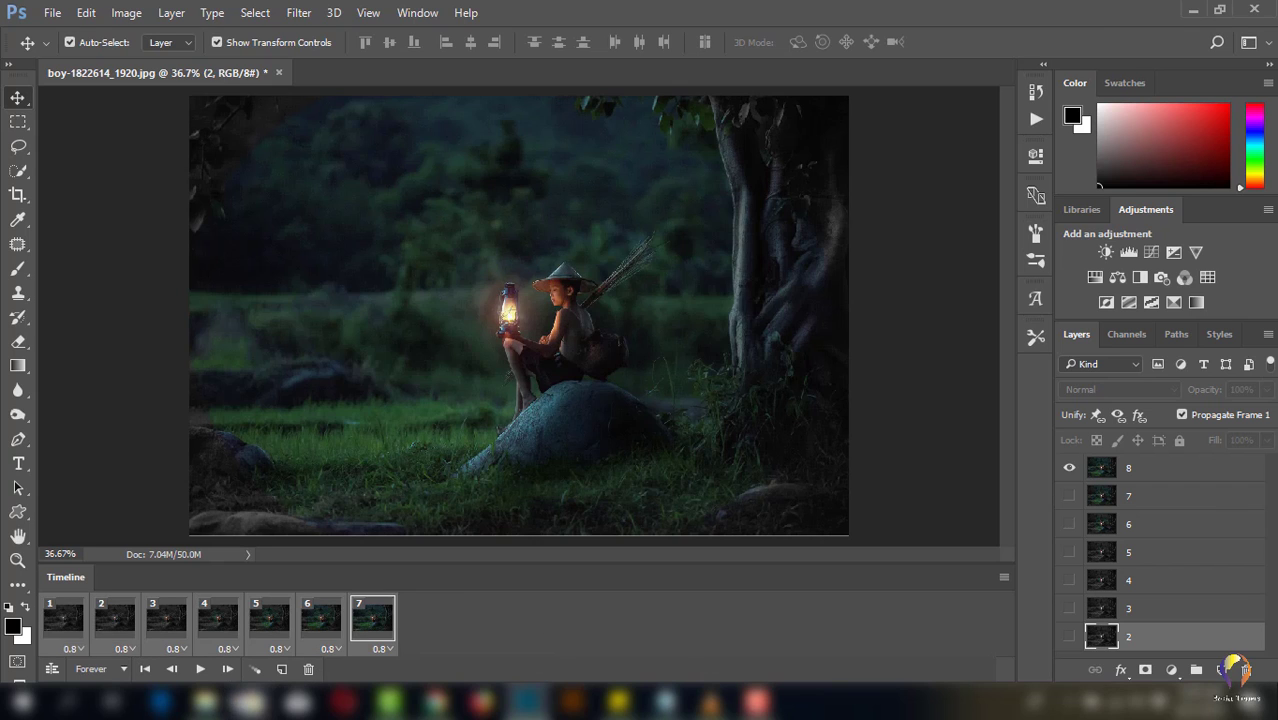
# Step: Play the seven-frame lantern animation as a preview, then stop it
pyautogui.click(200, 669)
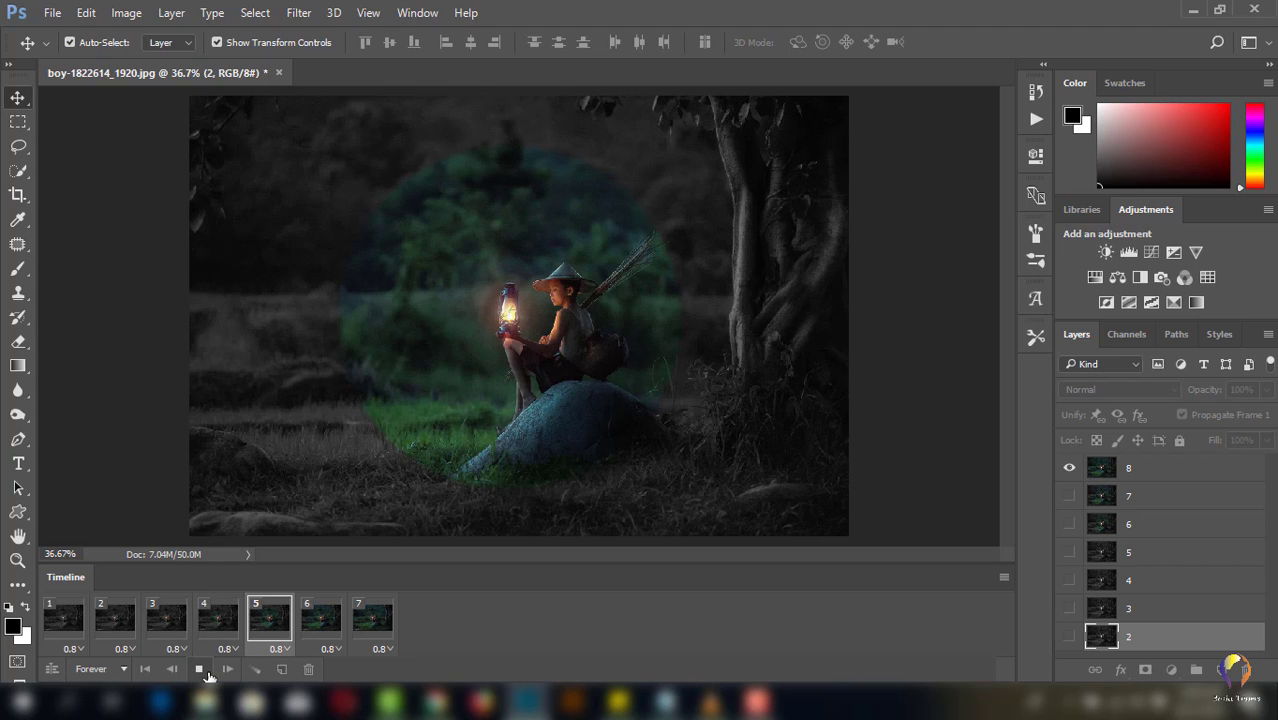
pyautogui.click(205, 673)
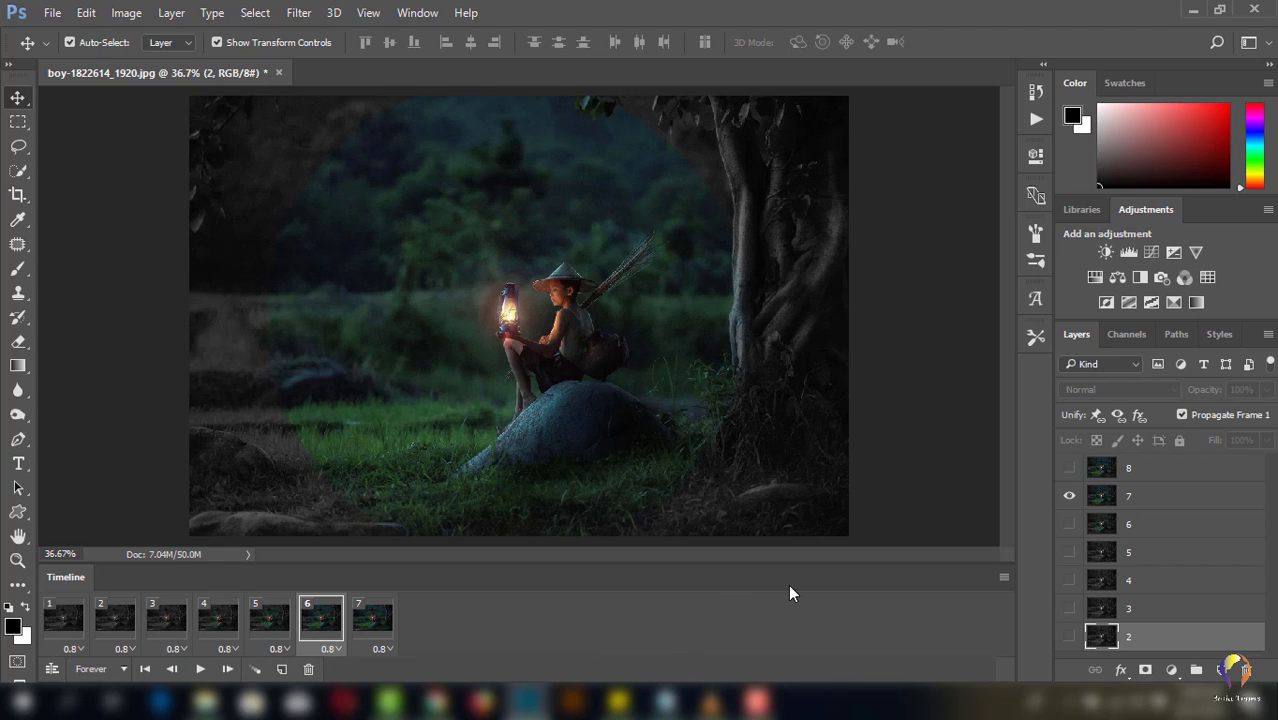
pyautogui.click(50, 12)
pyautogui.moveTo(71, 283)
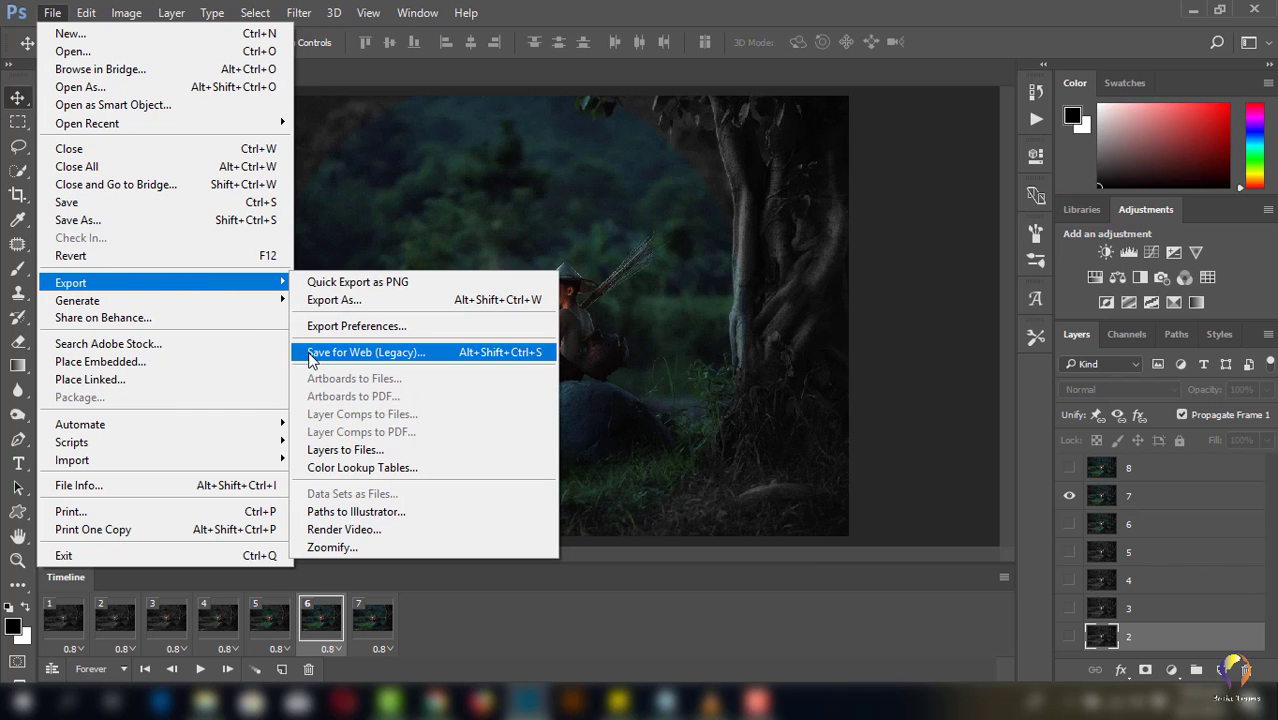
# Step: Open Save for Web (Legacy) set to GIF, Selective, 256 colours, with the preview fit on screen
pyautogui.click(312, 353)
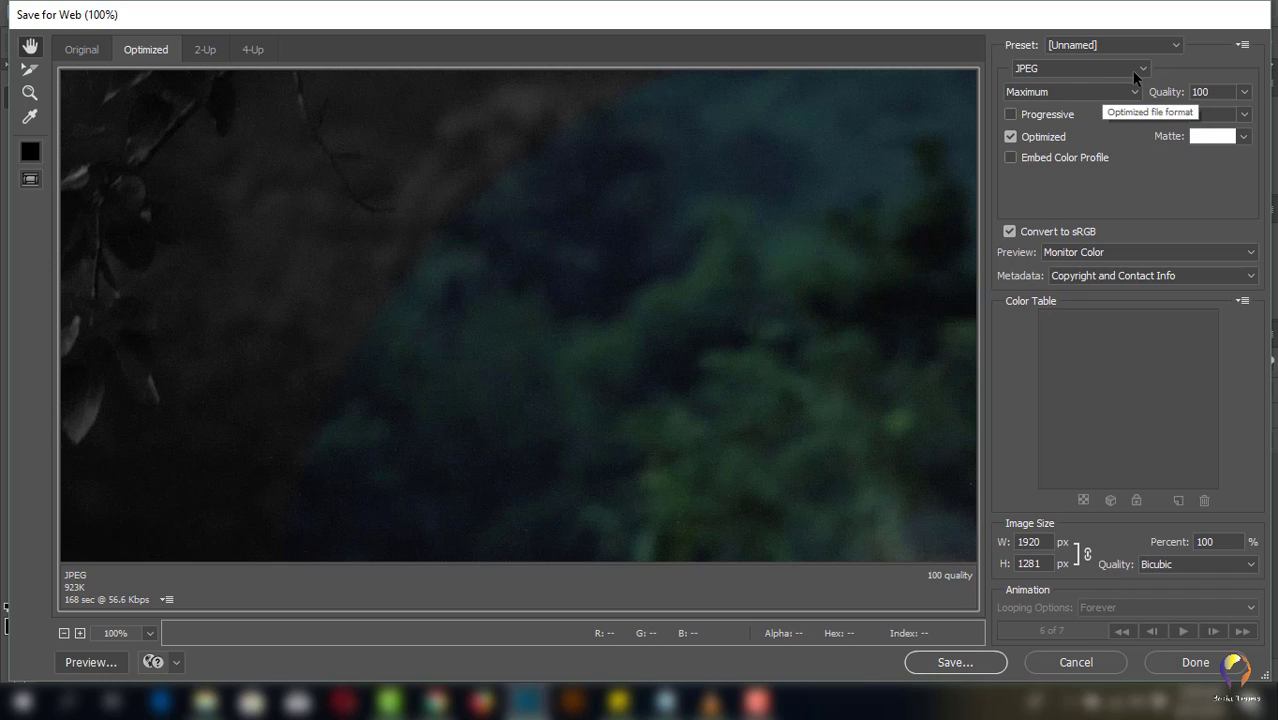
pyautogui.click(1131, 69)
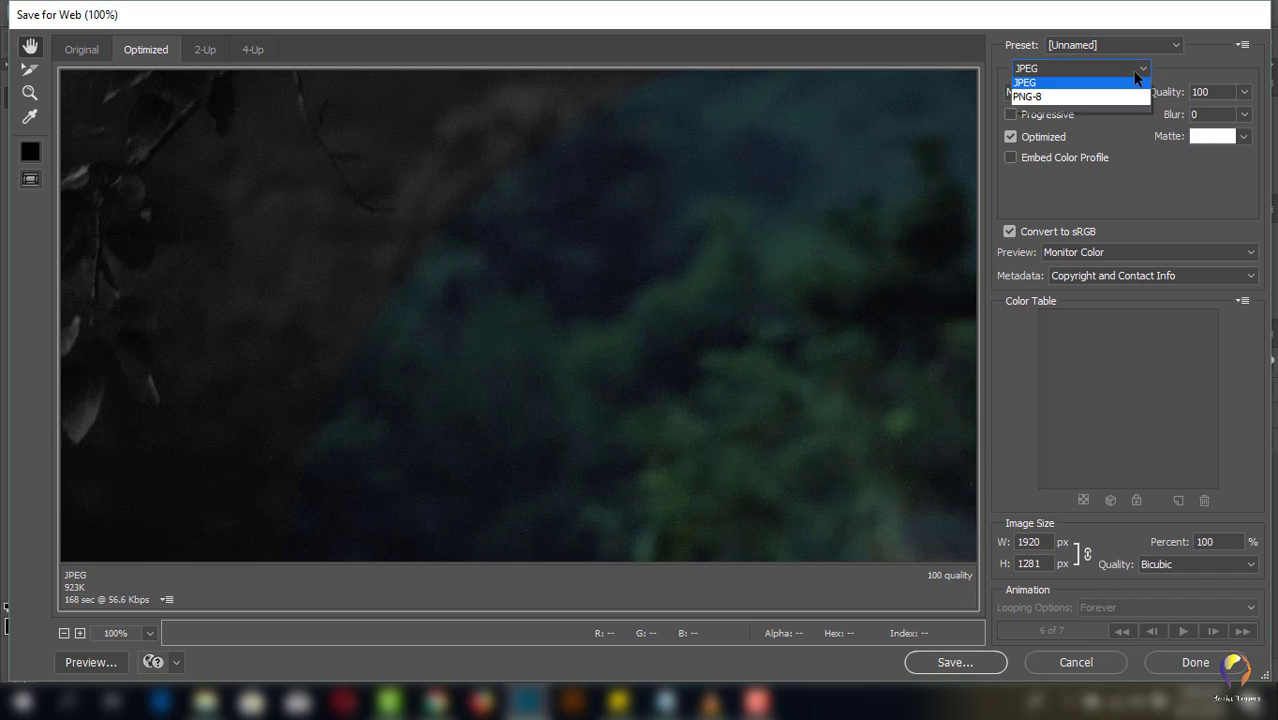
pyautogui.click(1062, 86)
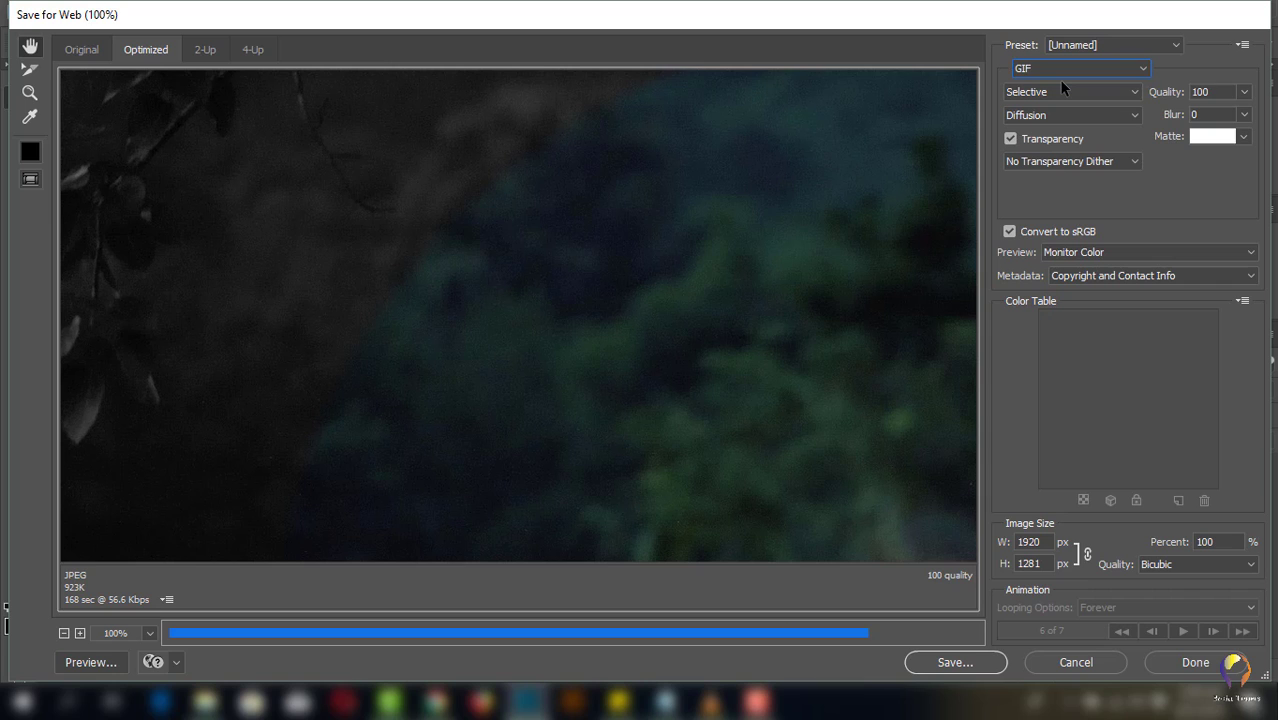
pyautogui.click(1127, 98)
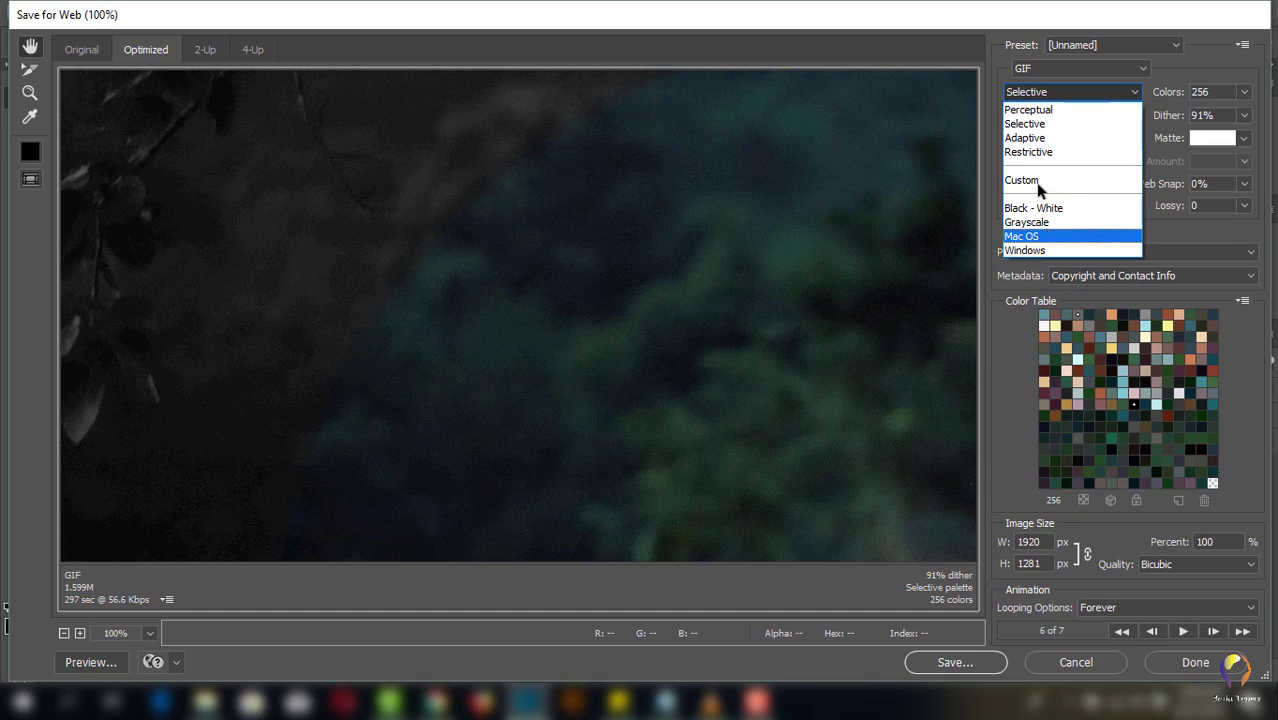
pyautogui.click(1121, 97)
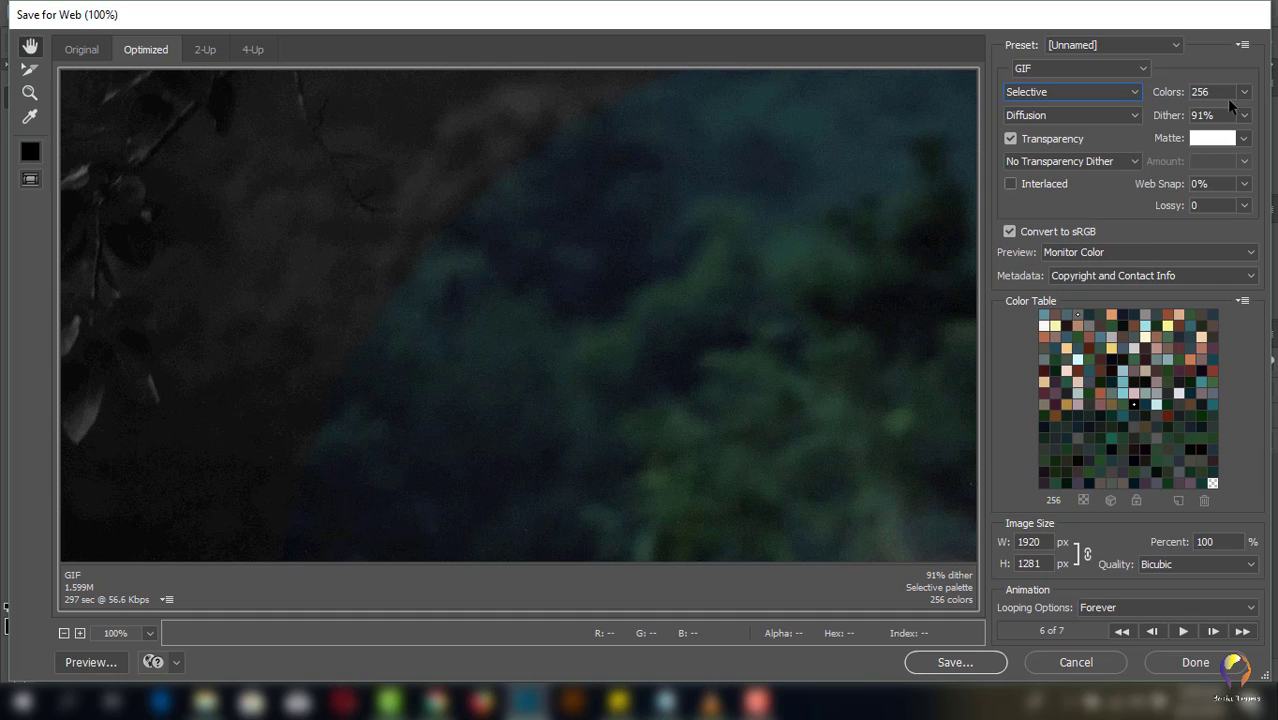
pyautogui.click(1245, 92)
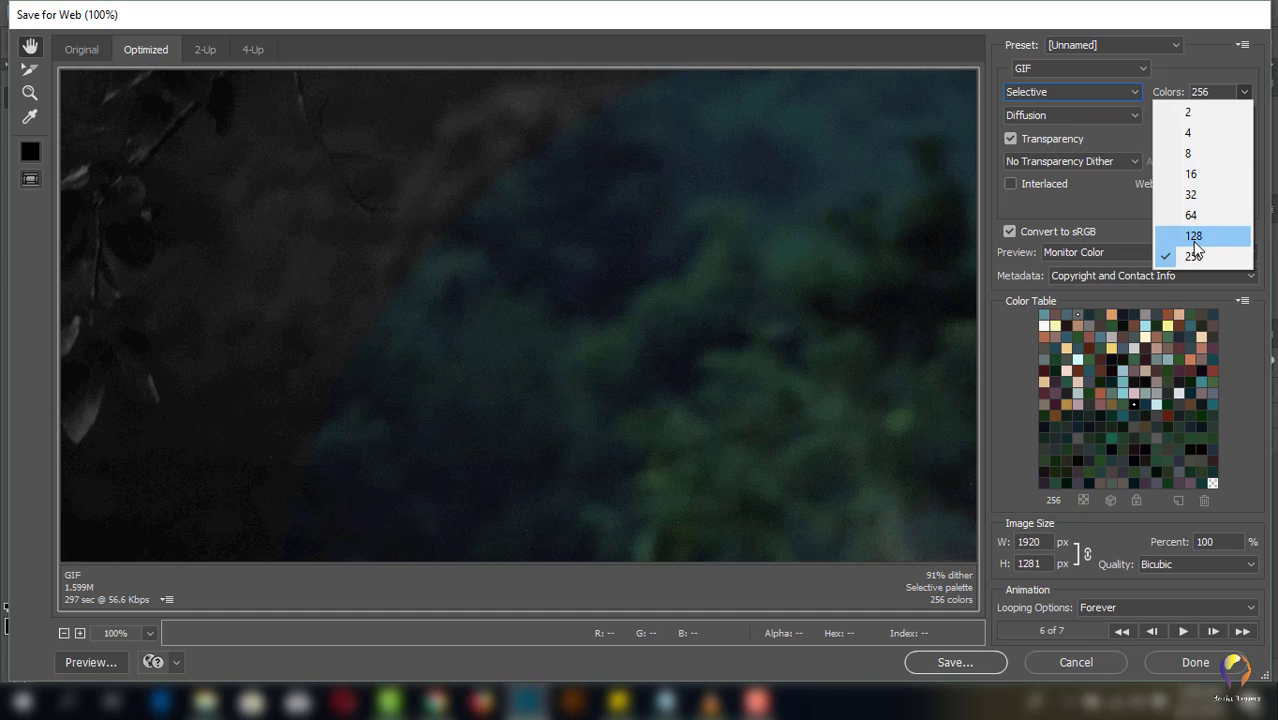
pyautogui.click(1247, 95)
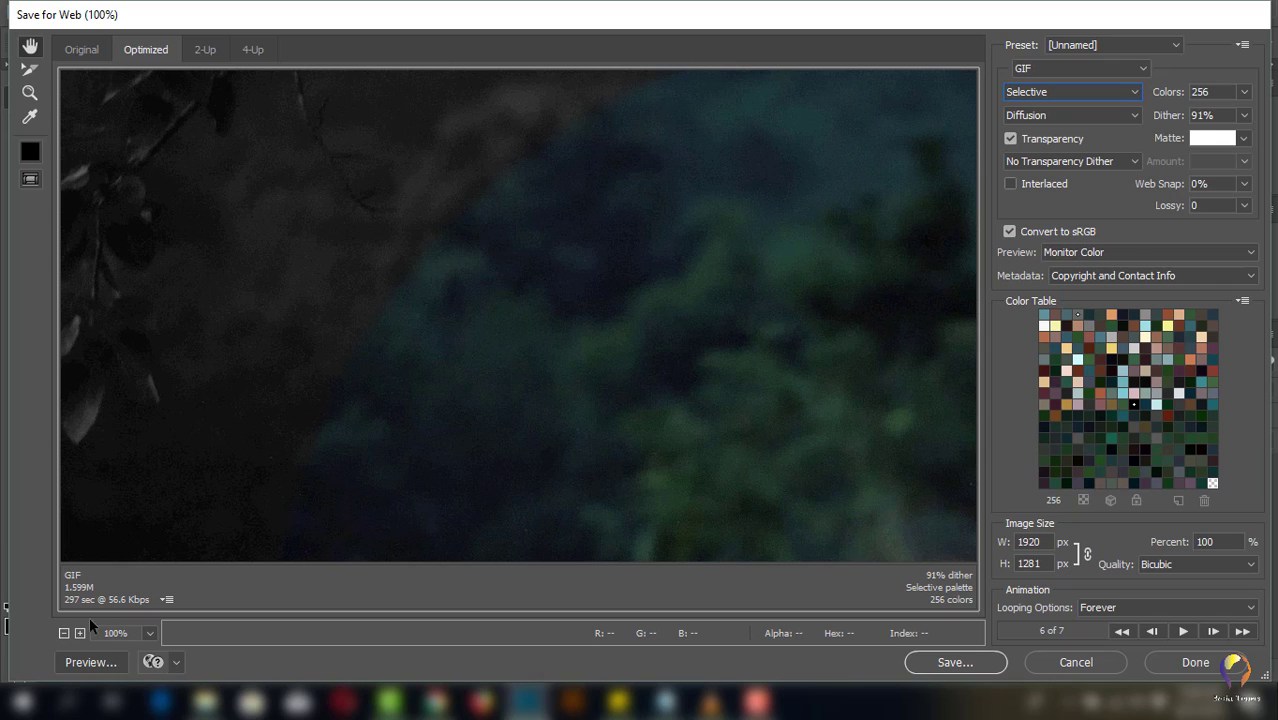
pyautogui.click(149, 632)
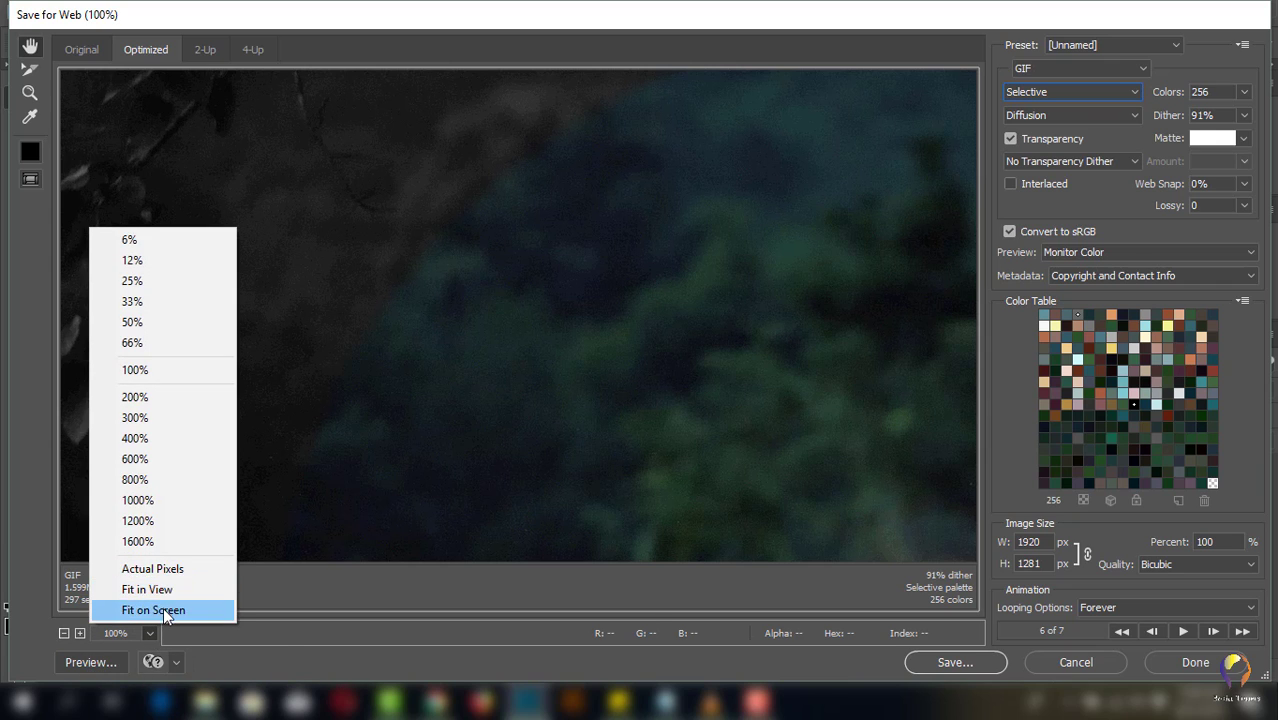
pyautogui.click(163, 609)
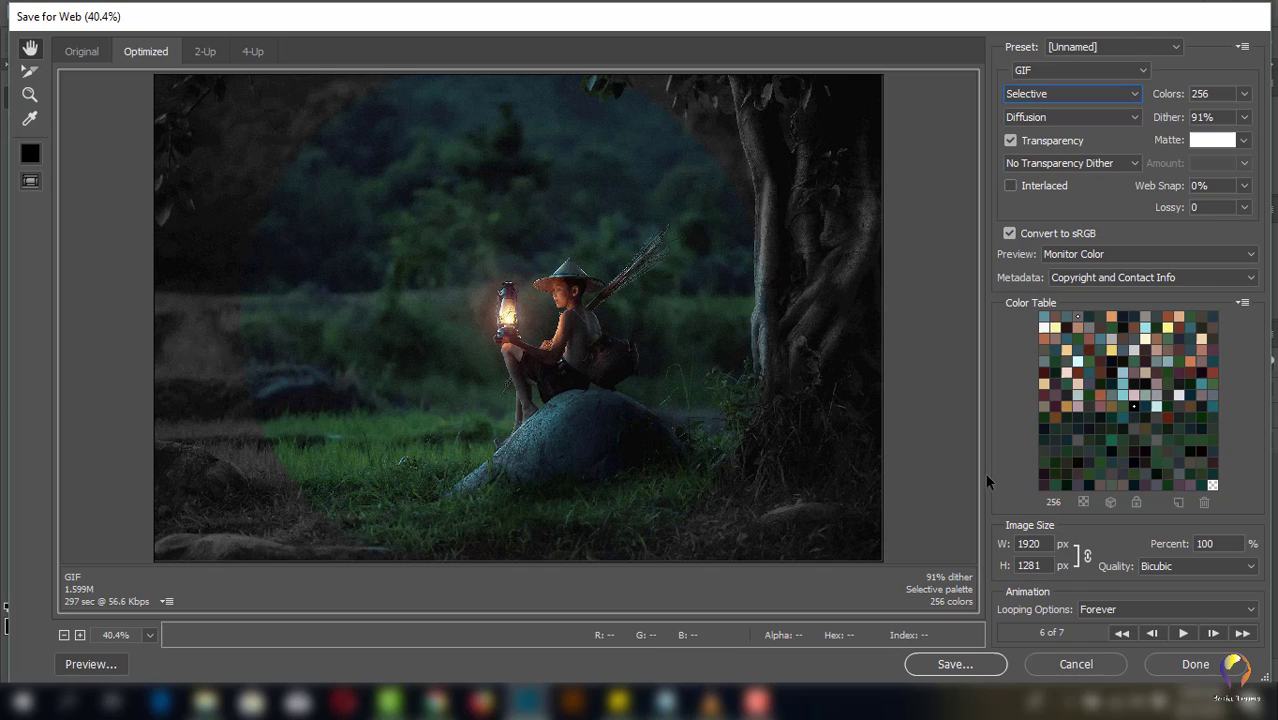
# Step: Drag the Diffusion dither down from 91% to 47%, leaving the Color Table untouched
pyautogui.click(1245, 119)
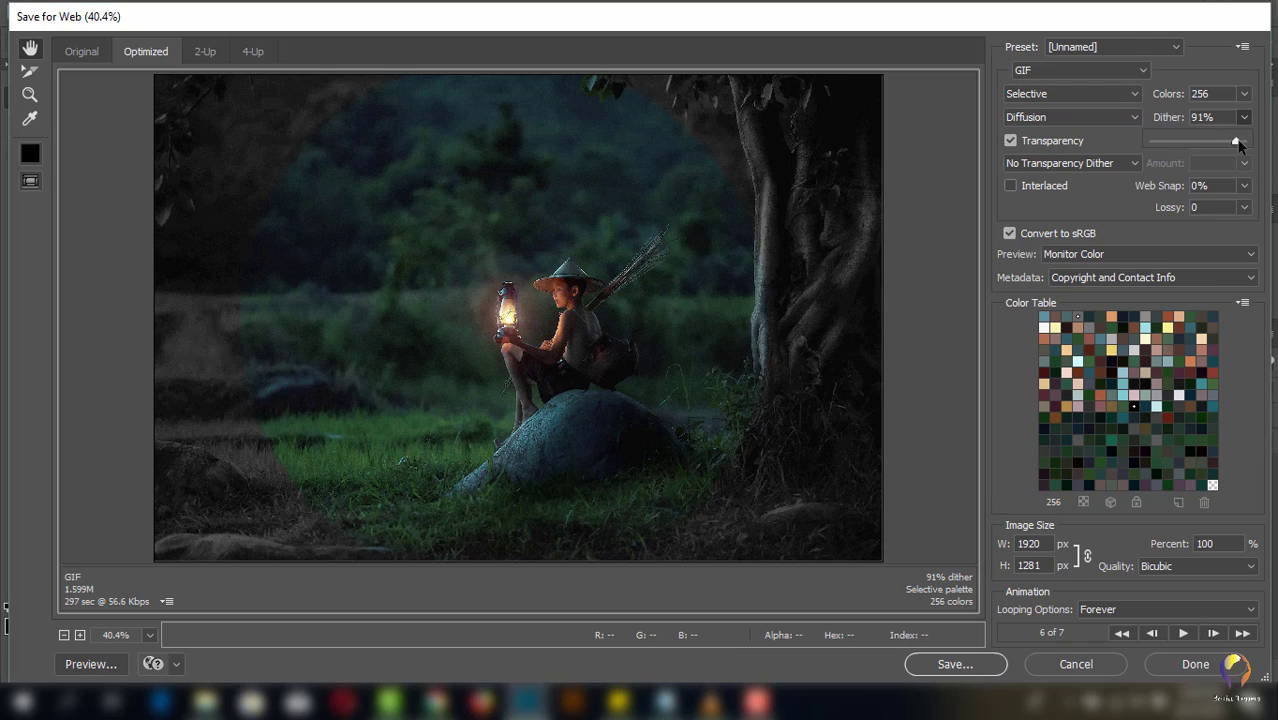
pyautogui.moveTo(1237, 142); pyautogui.dragTo(1194, 143)
pyautogui.click(1242, 303)
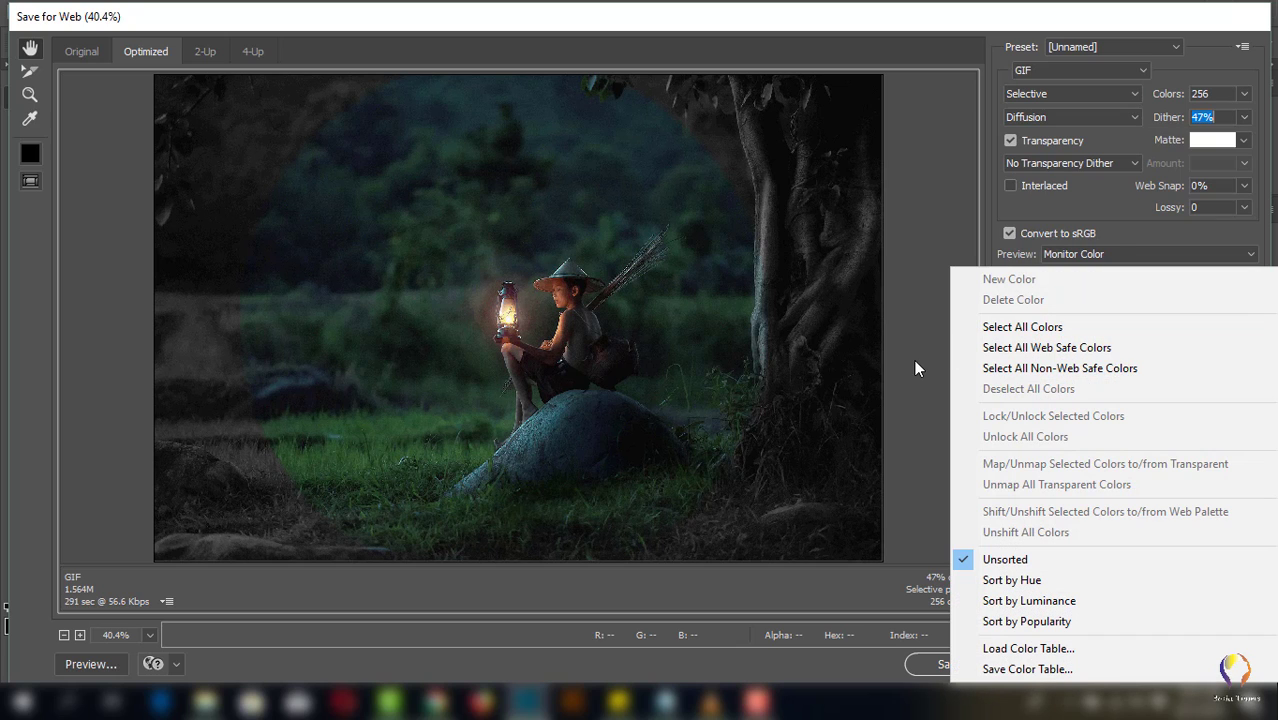
pyautogui.click(914, 359)
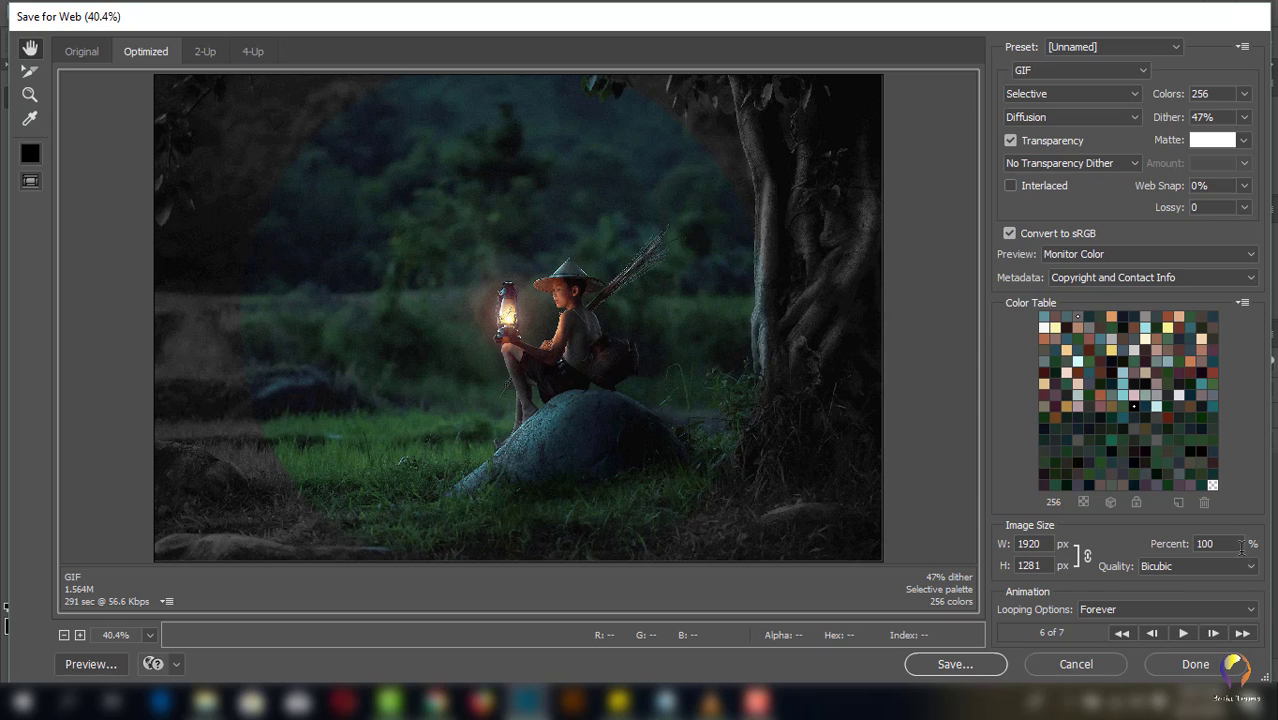
# Step: Save the optimized GIF under the name 'The Boy' in New folder (3)
pyautogui.click(950, 665)
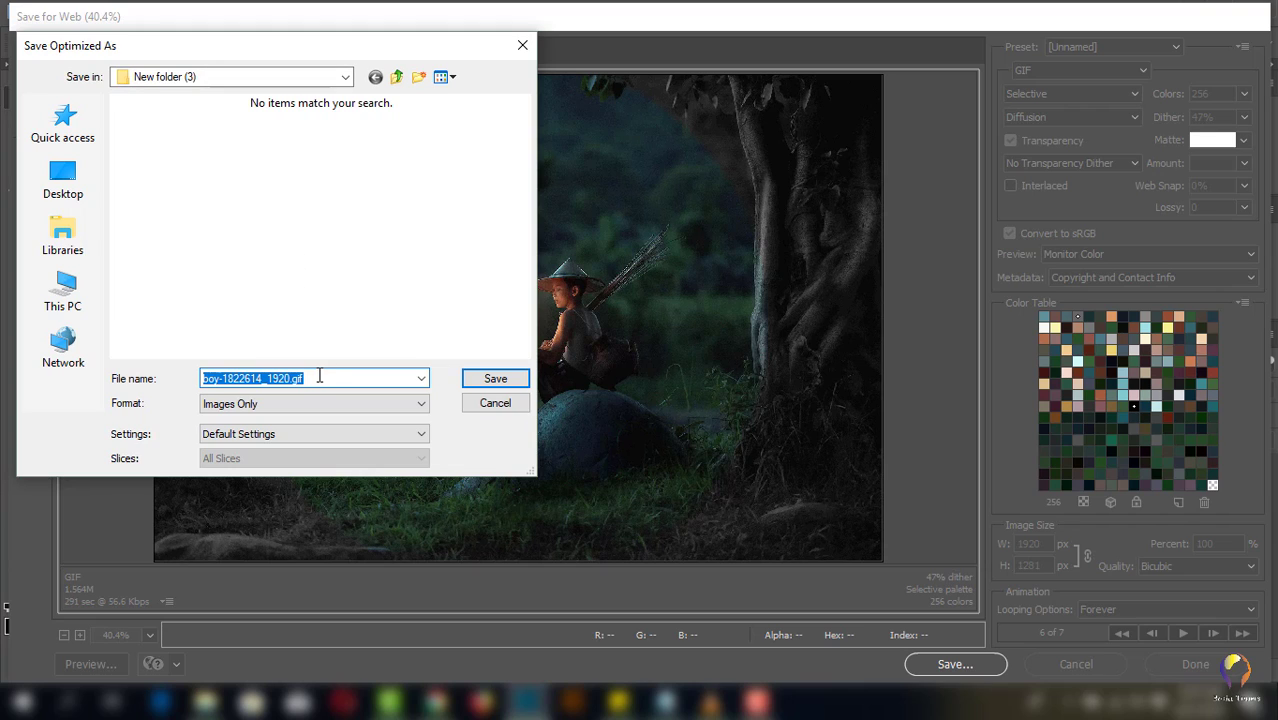
pyautogui.moveTo(320, 375); pyautogui.dragTo(198, 375)
pyautogui.write('The B')
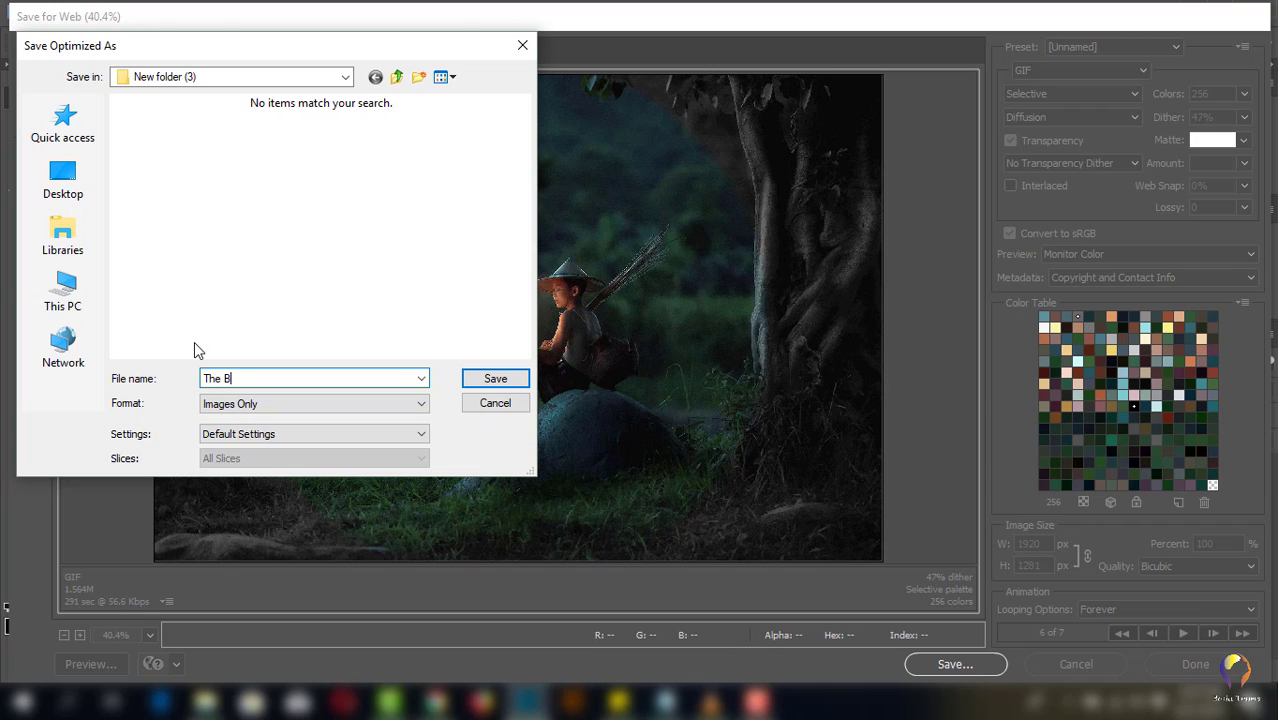
pyautogui.write('oy')
pyautogui.click(494, 380)
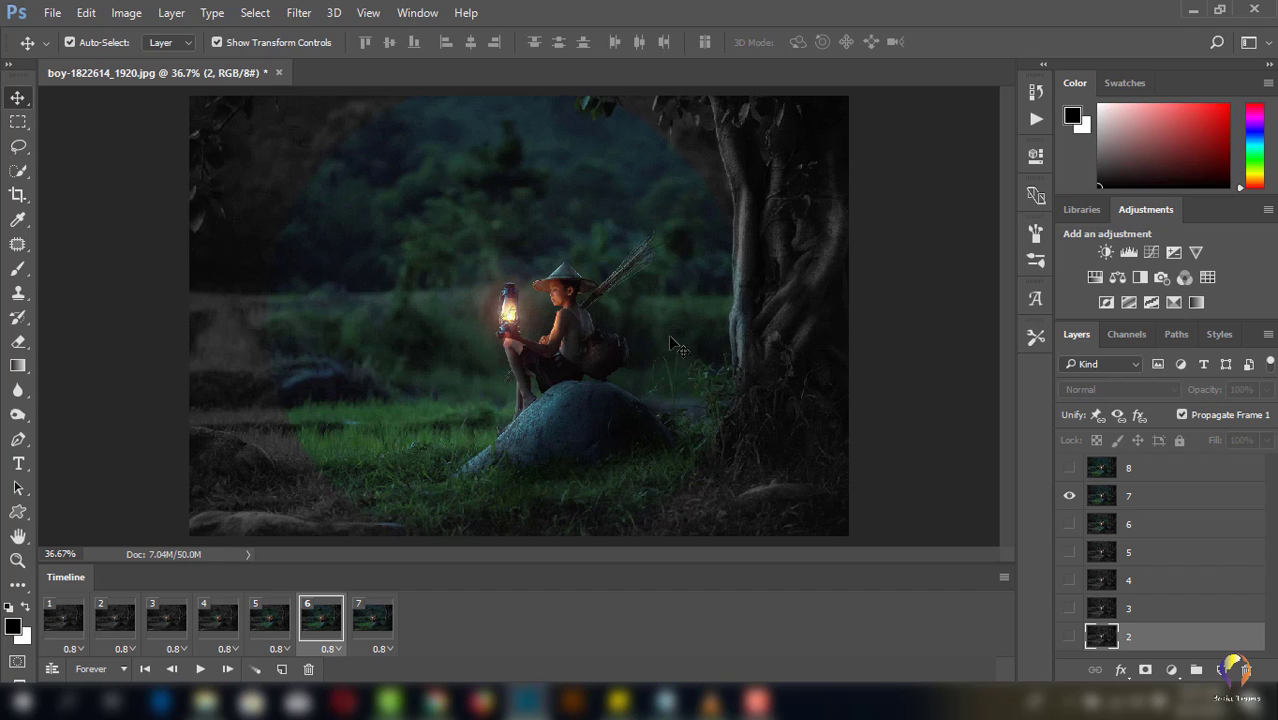
# Step: Minimize Photoshop, reposition the output folder window, and open The-Boy.gif to play it back
pyautogui.click(1193, 10)
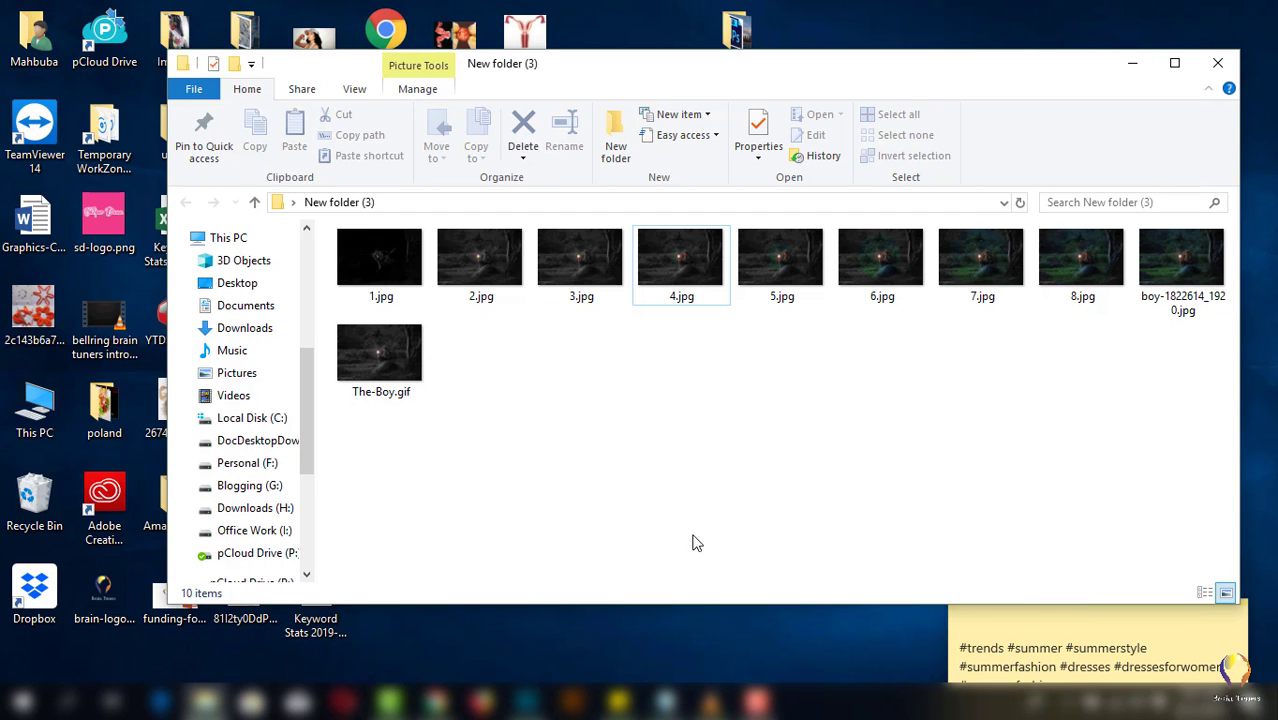
pyautogui.moveTo(701, 65); pyautogui.dragTo(605, 33)
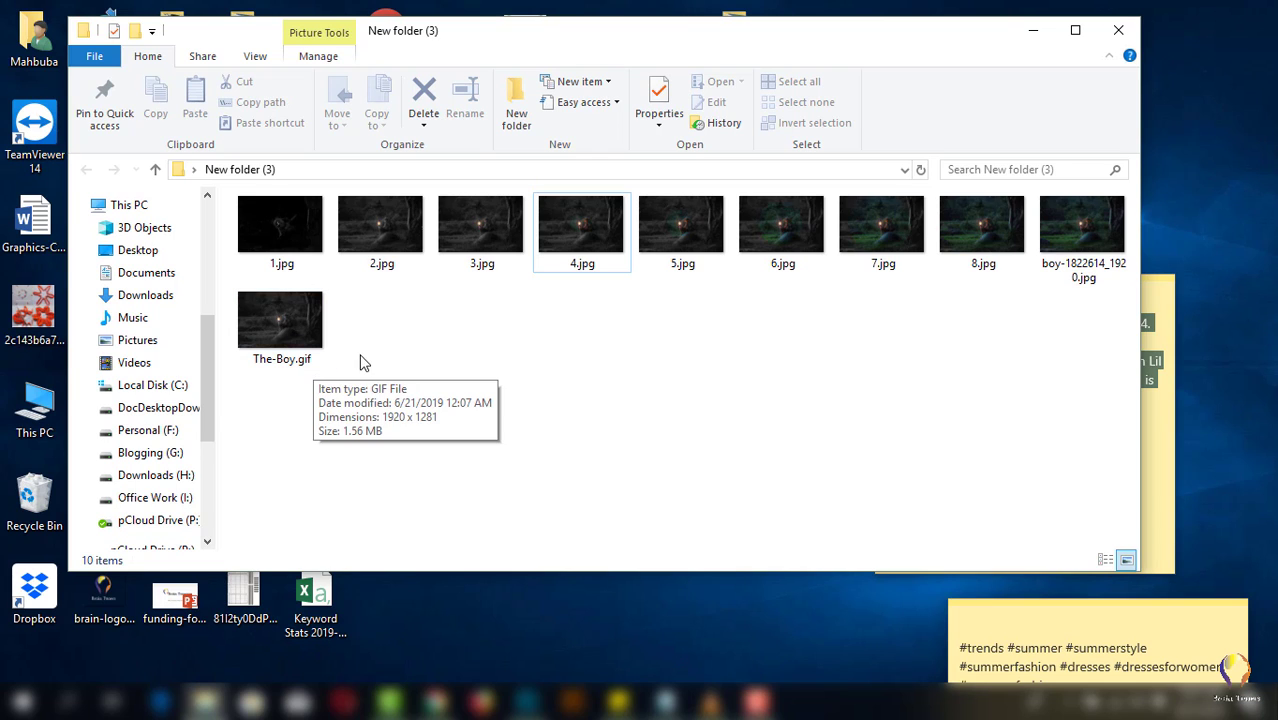
pyautogui.doubleClick(278, 343)
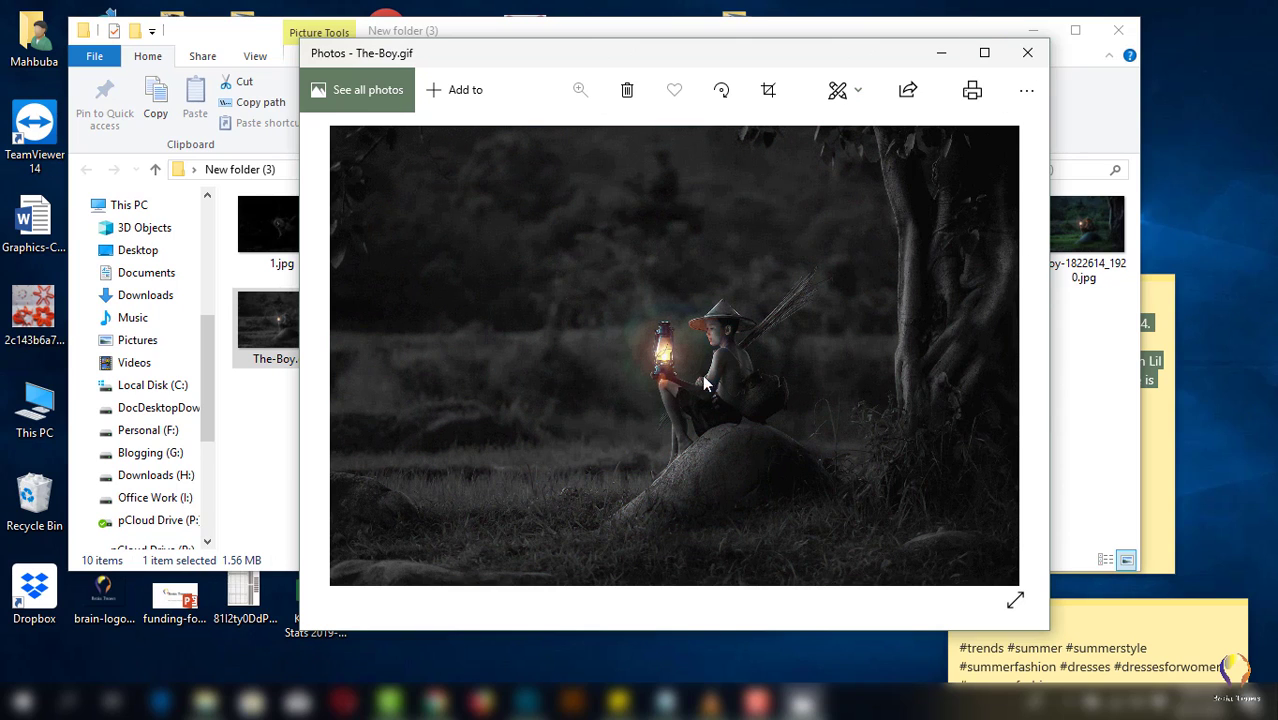
pyautogui.click(1027, 54)
pyautogui.click(557, 497)
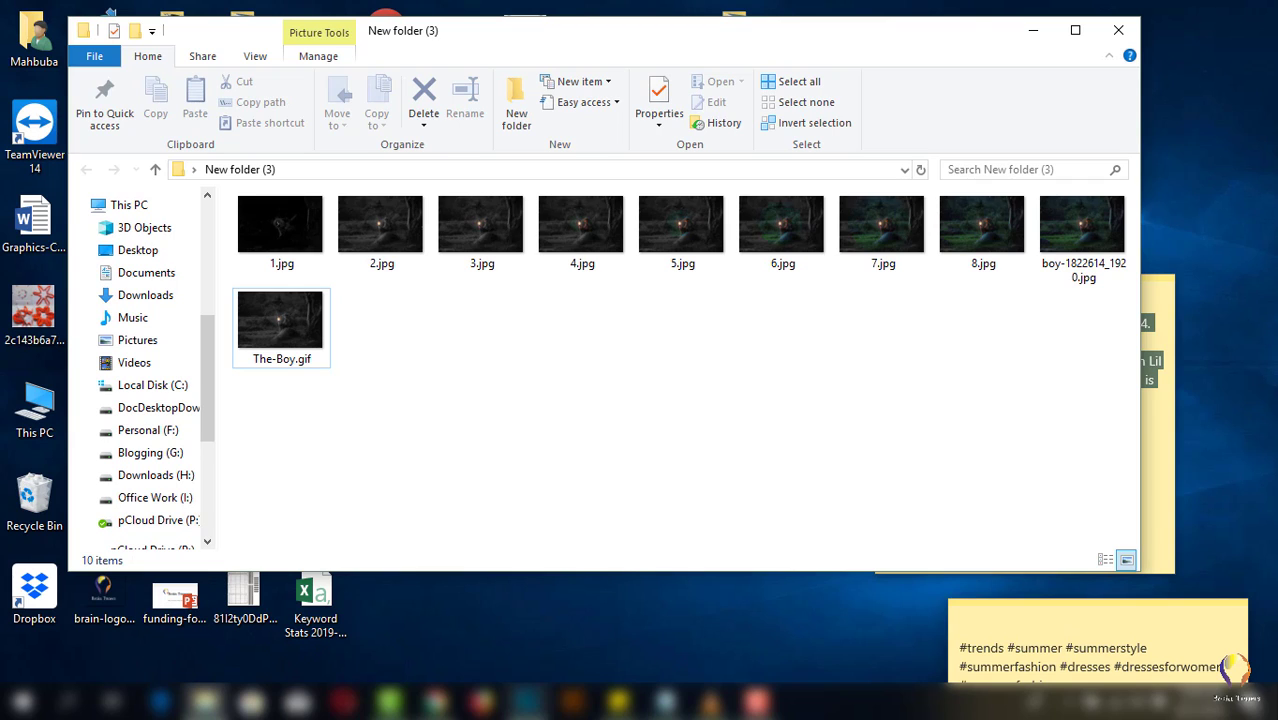
# Step: Bring the Photoshop window back in front from its taskbar thumbnail
pyautogui.moveTo(572, 703)
pyautogui.click(548, 705)
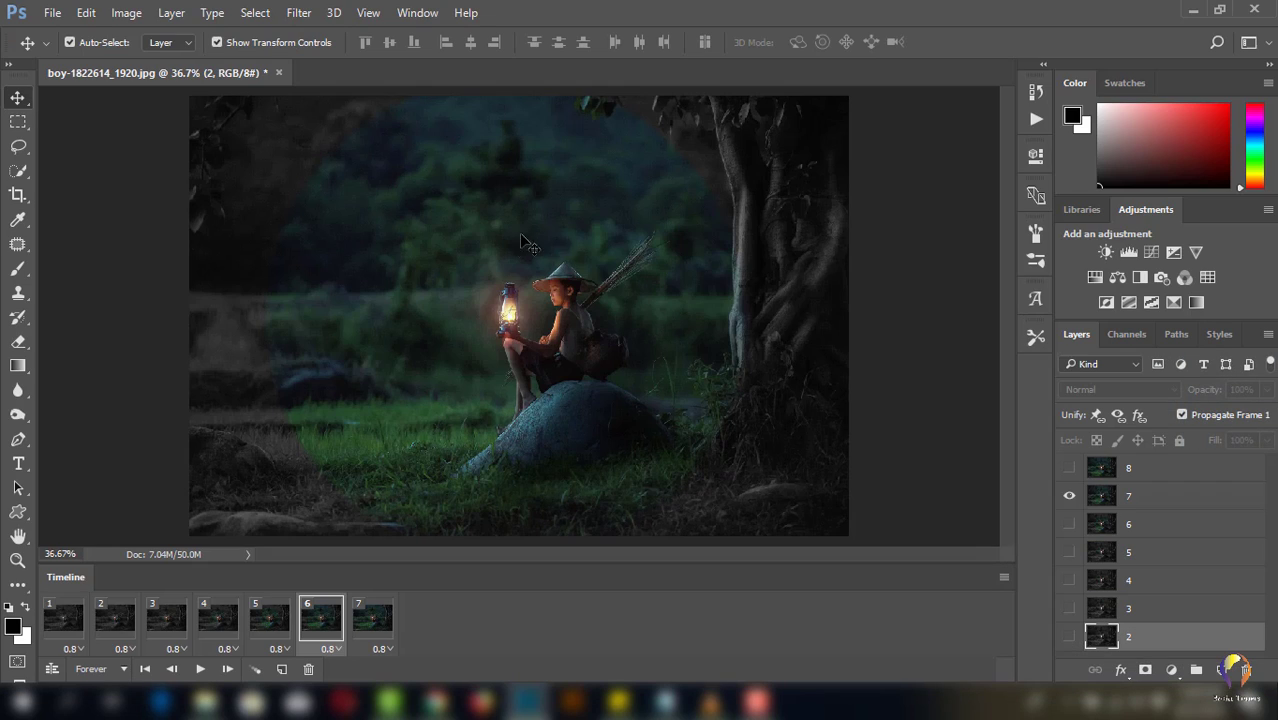